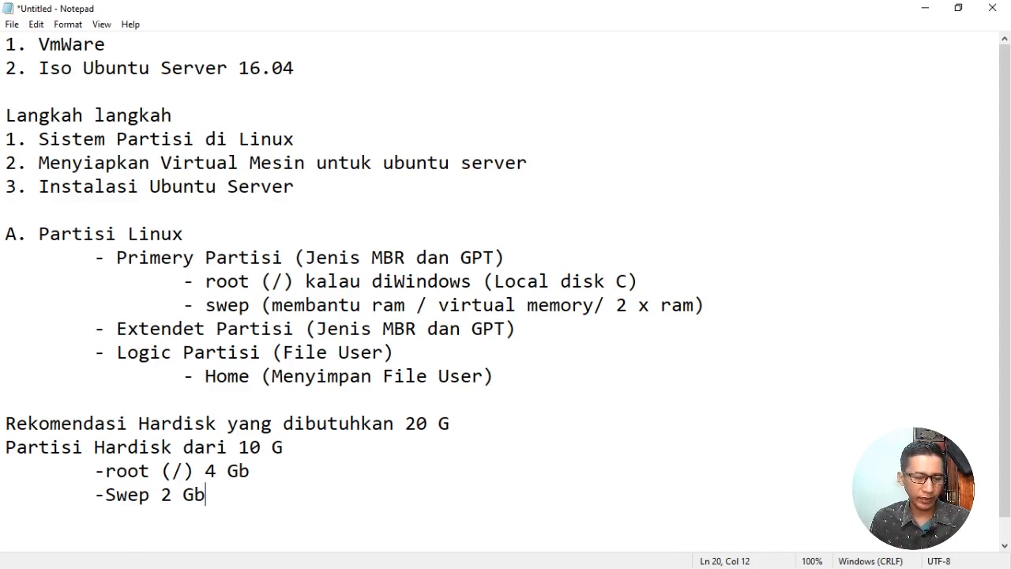
- Add an indented line "-Home 4 Gb" below the Swep entry in the hard disk partition list
{"action": "key", "text": "Return"}
{"action": "key", "text": "Tab"}
{"action": "type", "text": "-"}
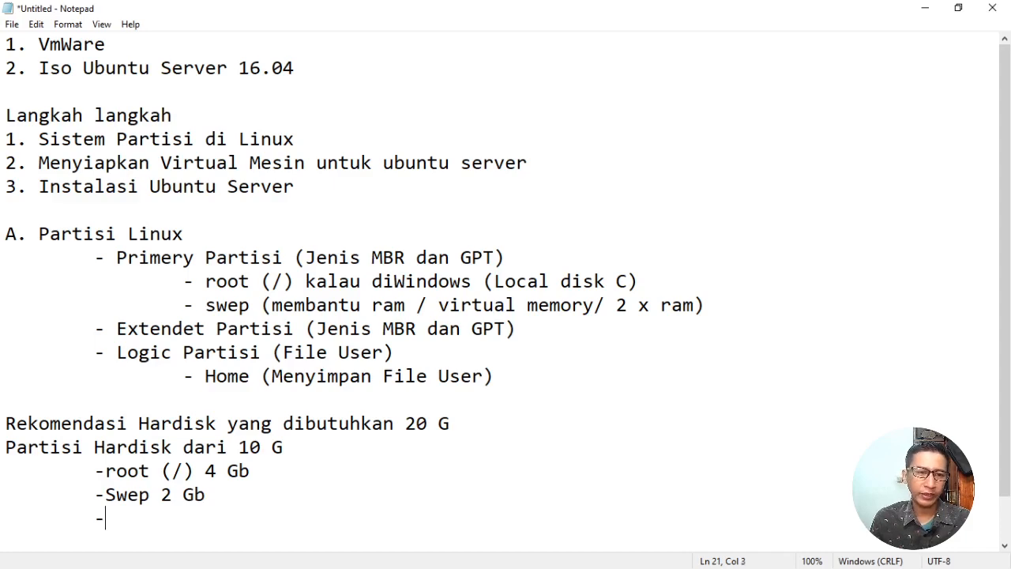
{"action": "type", "text": "h"}
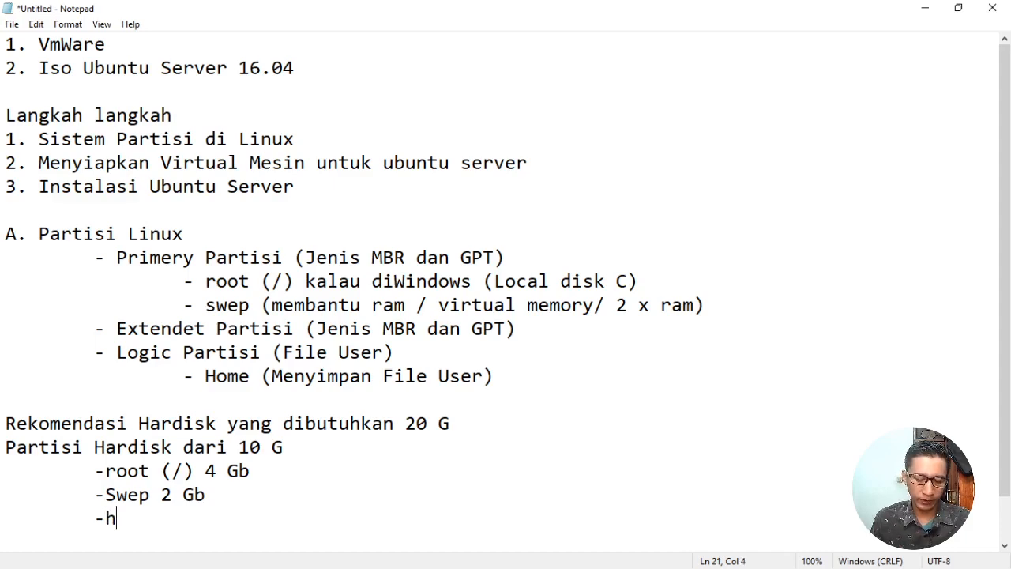
{"action": "key", "text": "BackSpace"}
{"action": "type", "text": "Home"}
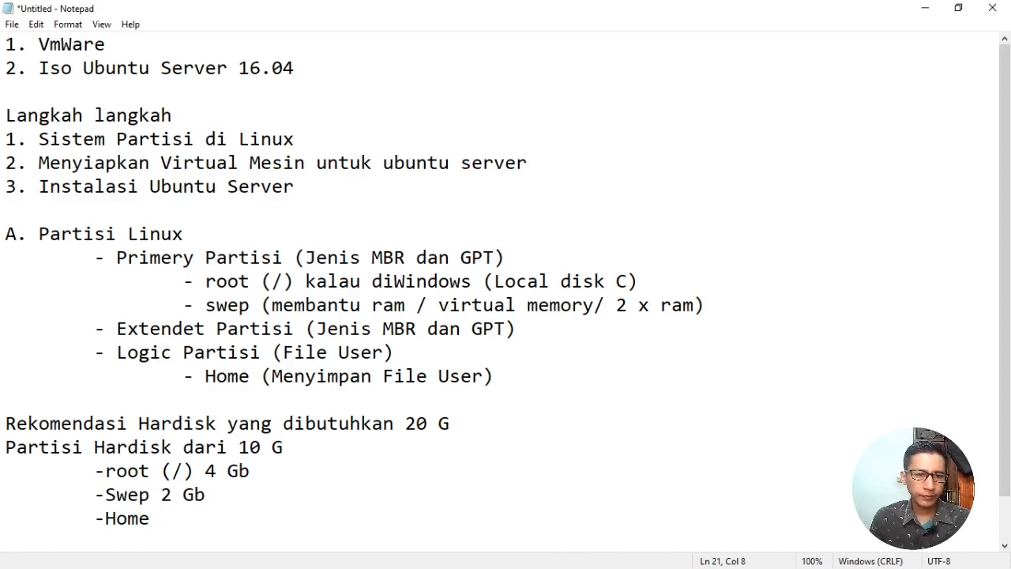
{"action": "type", "text": " 4 "}
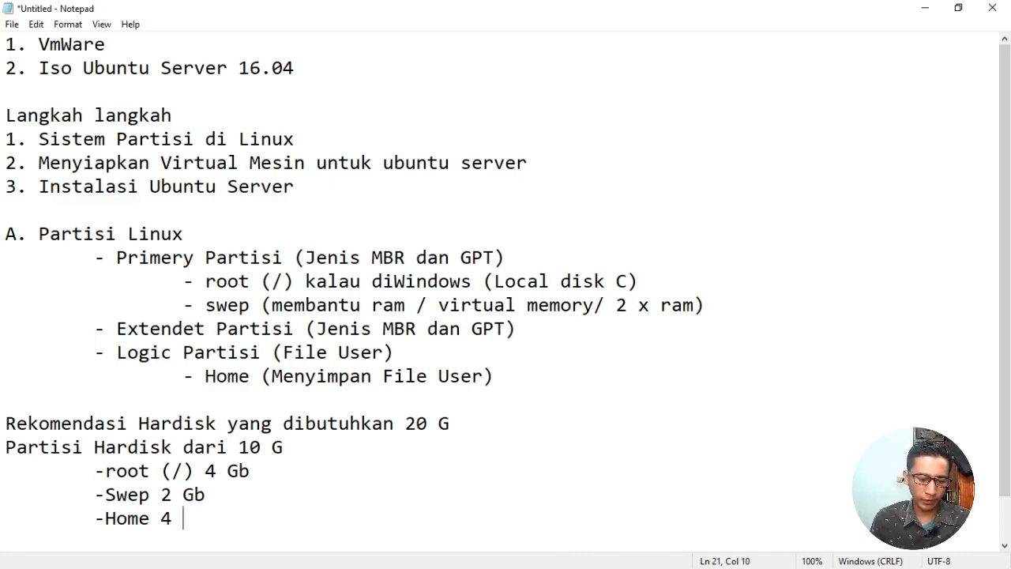
{"action": "type", "text": "Gb"}
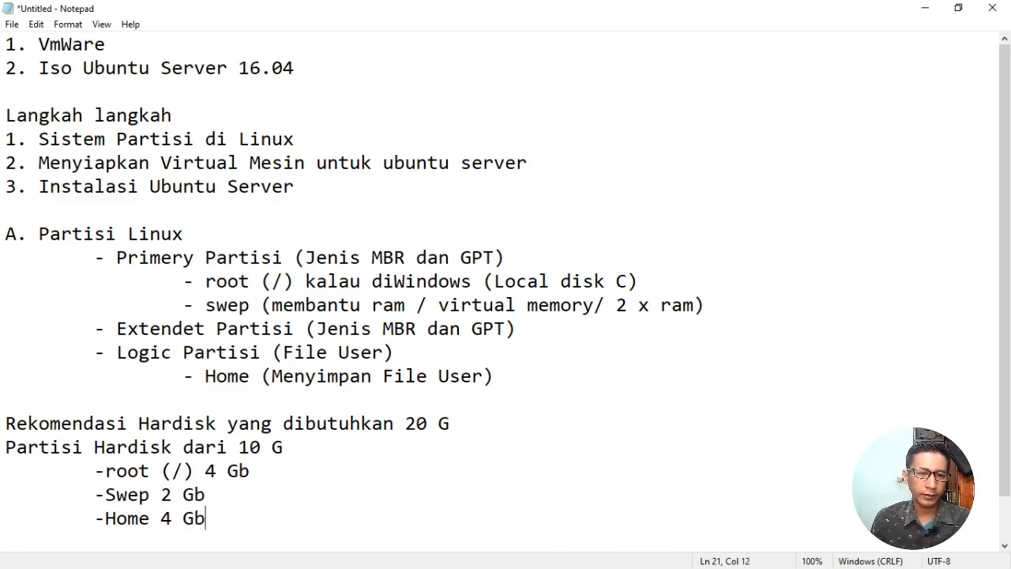
- Review the partition allocation lines for root, Swep and Home against the total hard disk size in the notes
{"action": "key", "text": "Up"}
{"action": "key", "text": "Up"}
{"action": "key", "text": "Up"}
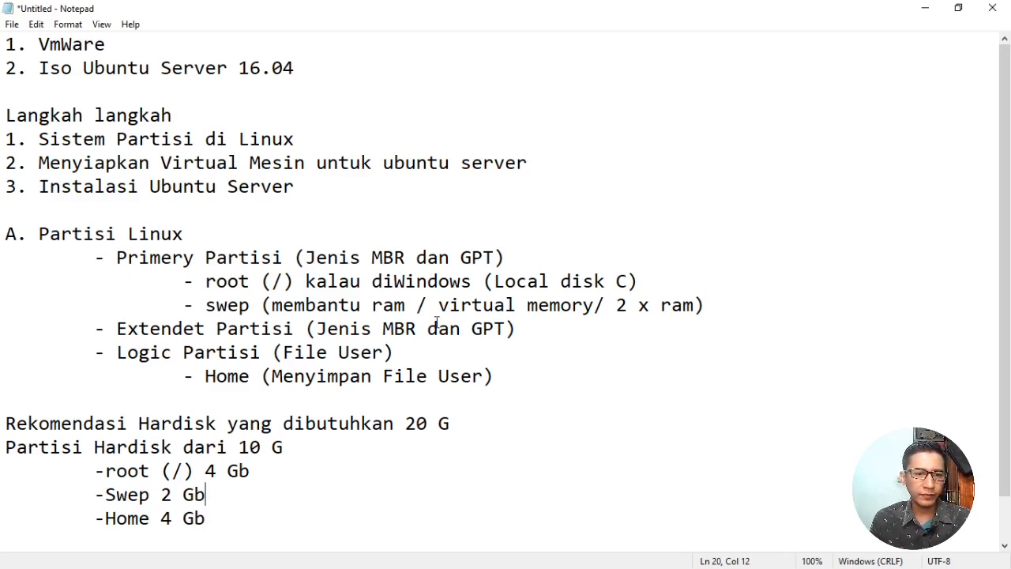
{"action": "key", "text": "Down"}
{"action": "key", "text": "Down"}
{"action": "key", "text": "Up"}
{"action": "key", "text": "Up"}
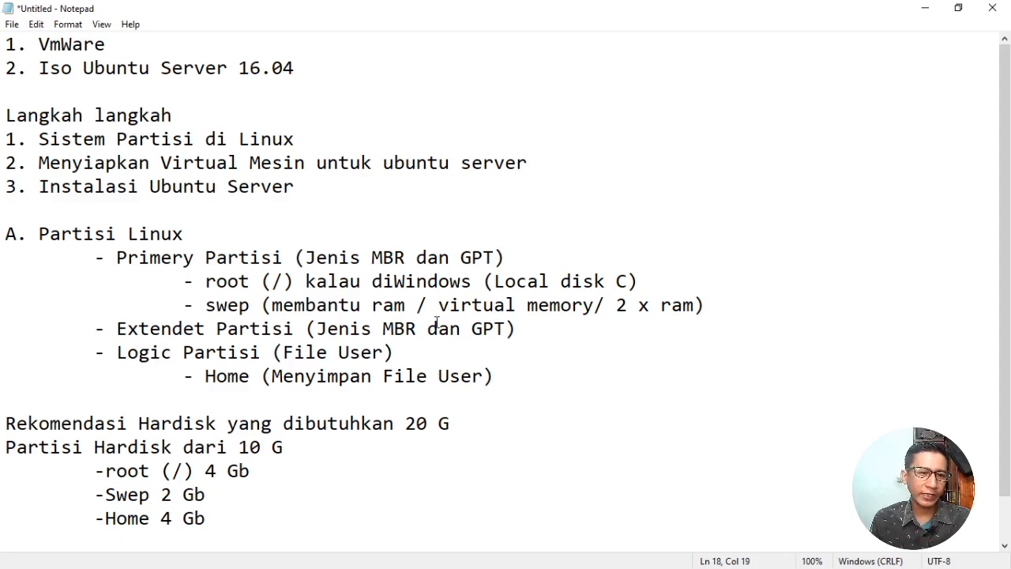
{"action": "key", "text": "Right"}
{"action": "key", "text": "Right"}
{"action": "key", "text": "Right"}
{"action": "key", "text": "Right"}
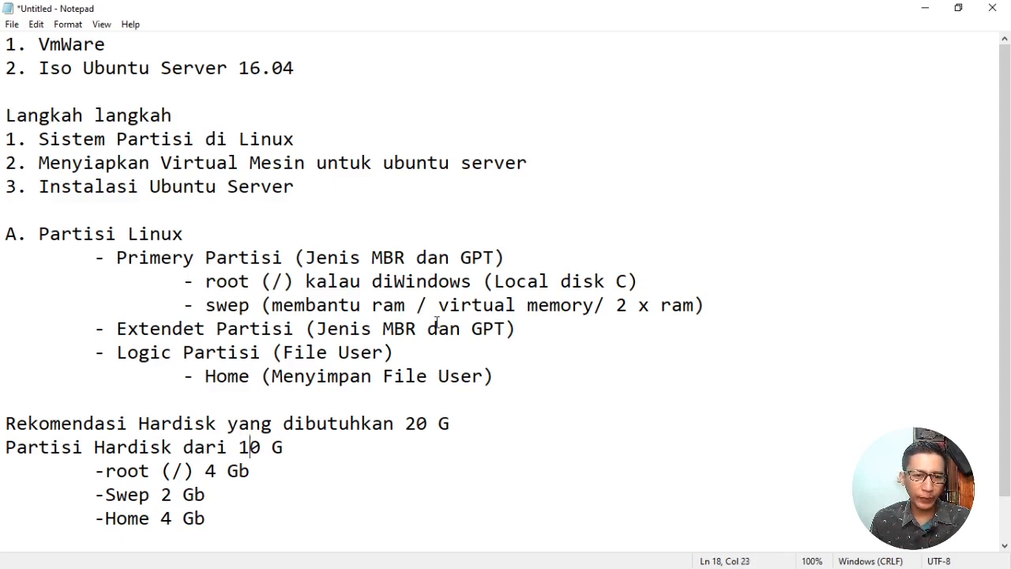
{"action": "key", "text": "Down"}
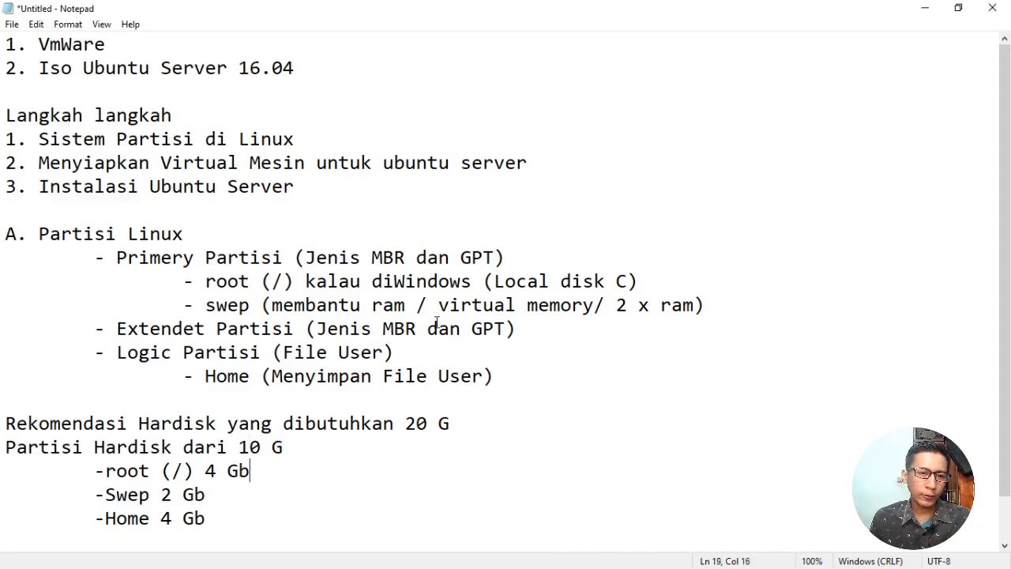
{"action": "key", "text": "Left"}
{"action": "key", "text": "Left"}
{"action": "key", "text": "Left"}
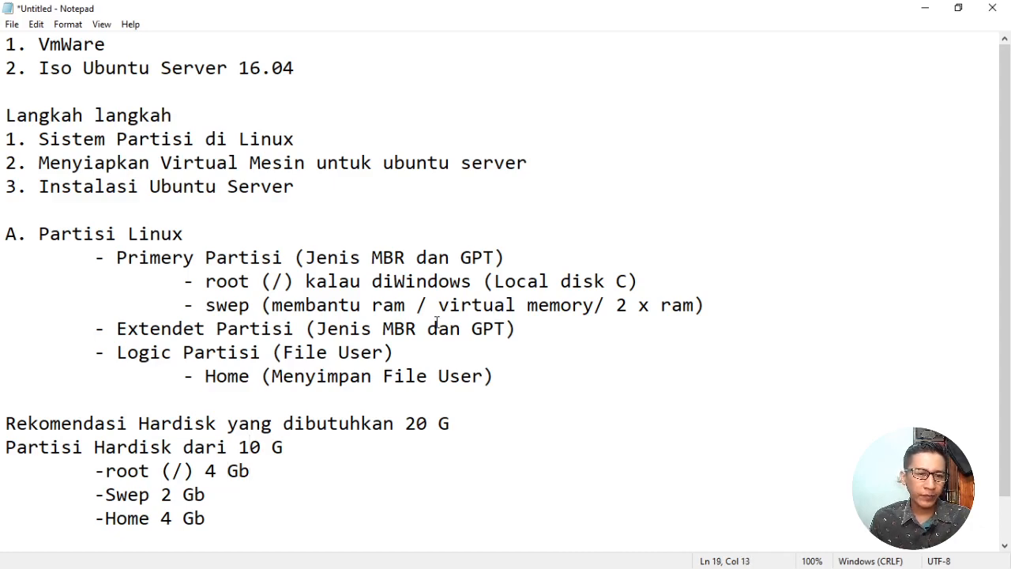
{"action": "key", "text": "Down"}
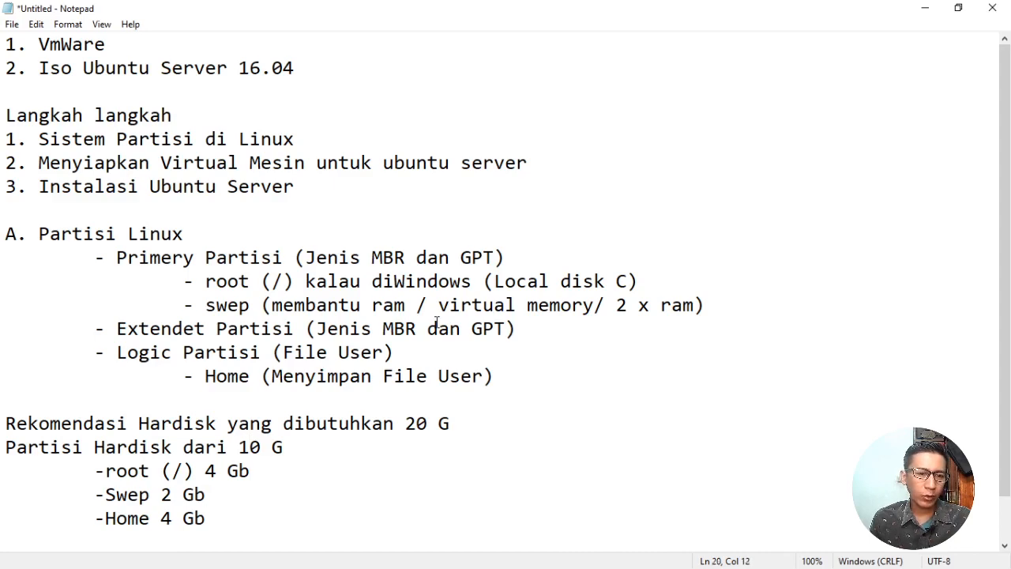
{"action": "key", "text": "Down"}
{"action": "key", "text": "Up"}
{"action": "key", "text": "Up"}
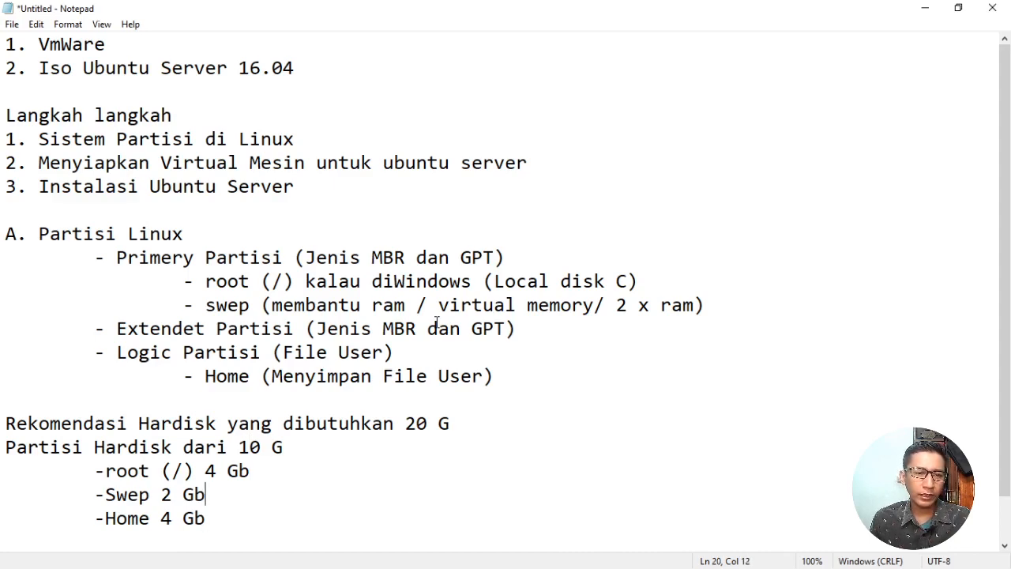
{"action": "key", "text": "Right"}
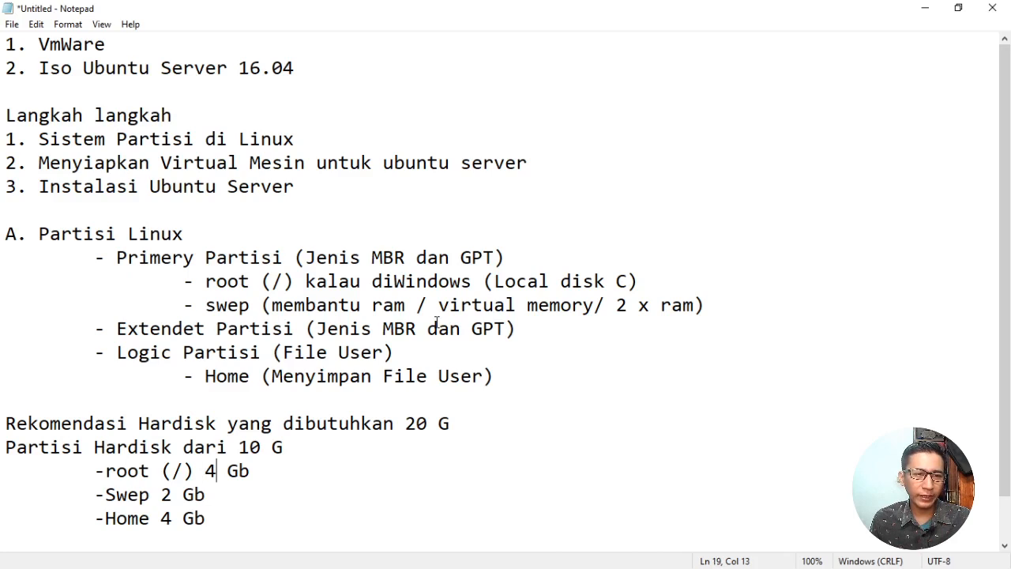
{"action": "key", "text": "Left"}
{"action": "key", "text": "Left"}
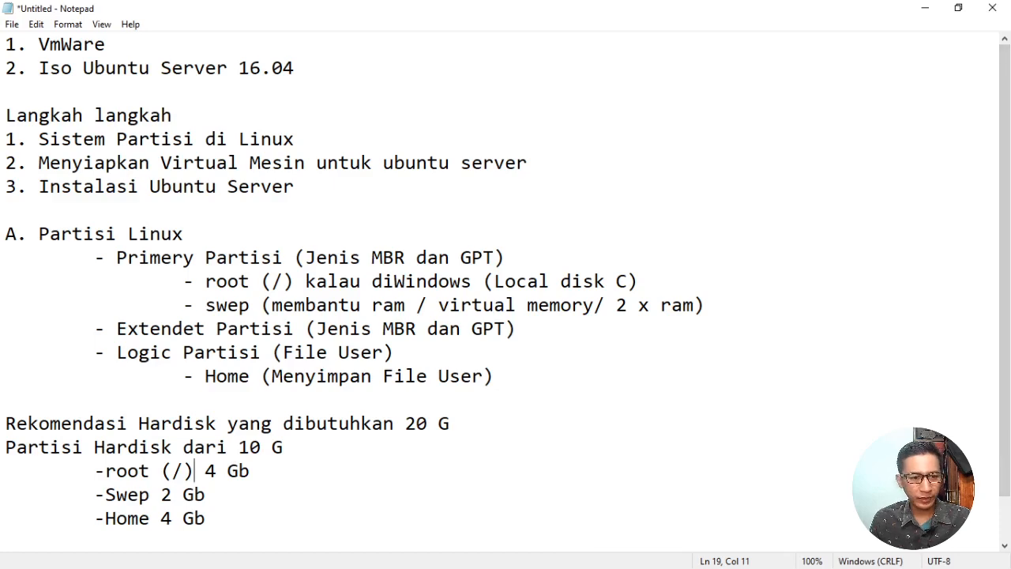
- Switch to File Explorer and select ubuntu-16.04.6-server-i386.iso in the A. SOFTWARE\ISO folder on drive D
{"action": "key", "text": "alt+Tab"}
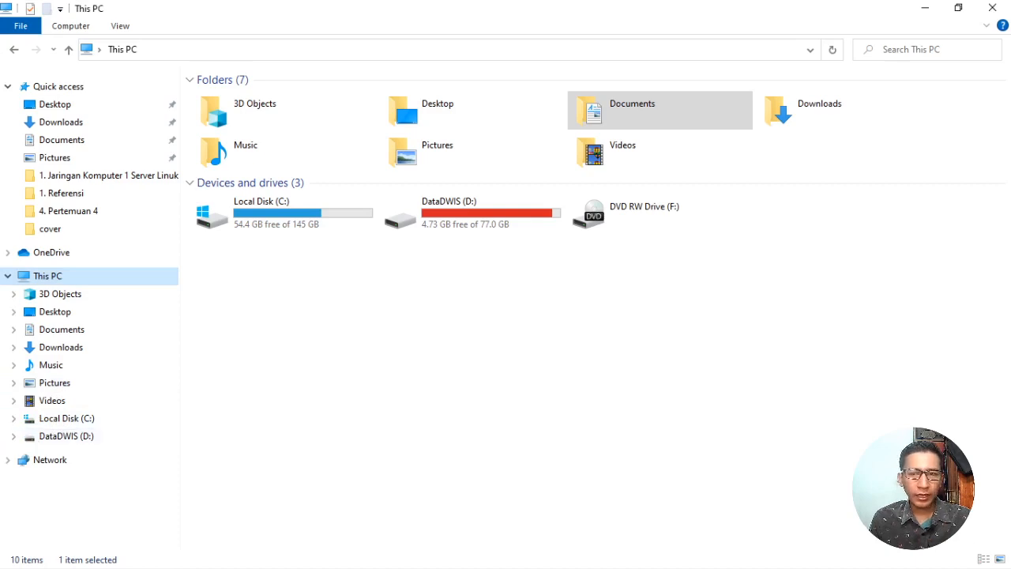
{"action": "left_click", "coordinate": [47, 437]}
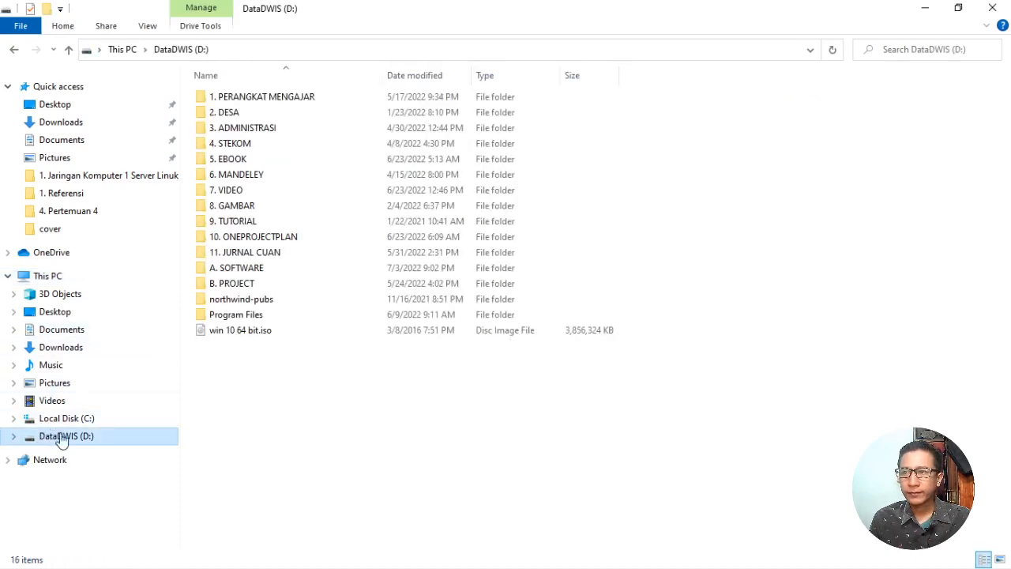
{"action": "double_click", "coordinate": [252, 268]}
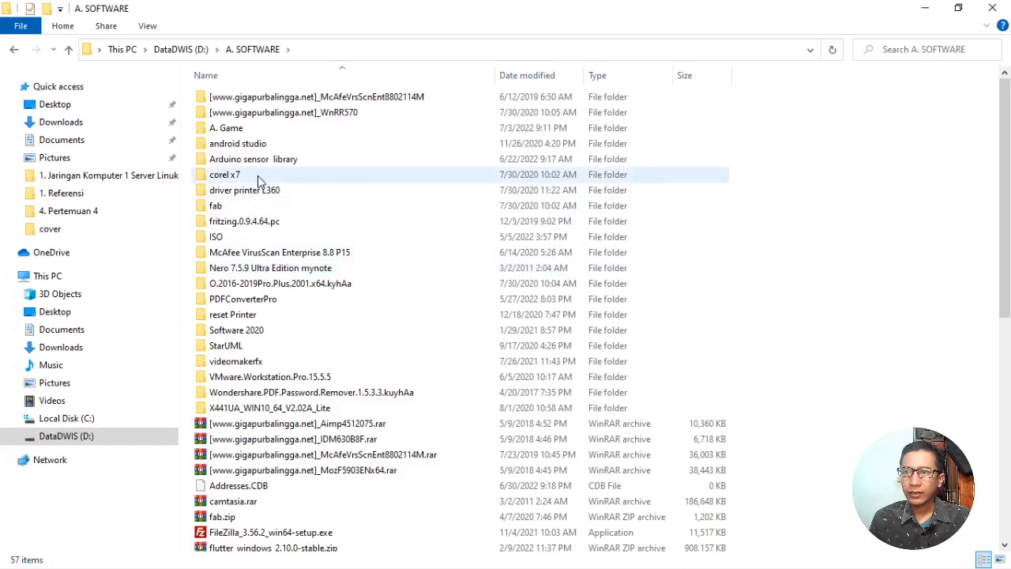
{"action": "double_click", "coordinate": [242, 235]}
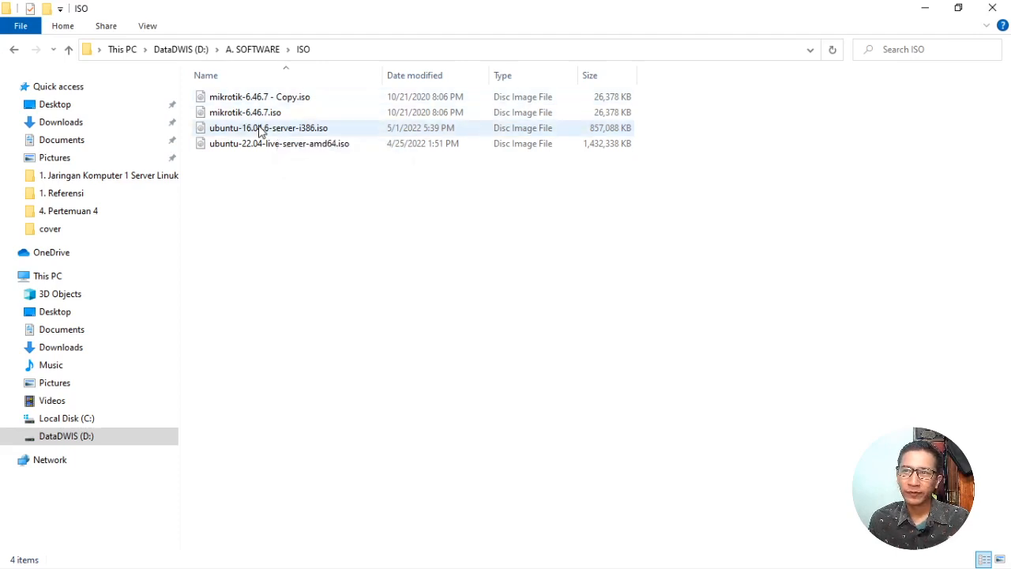
{"action": "left_click", "coordinate": [261, 131]}
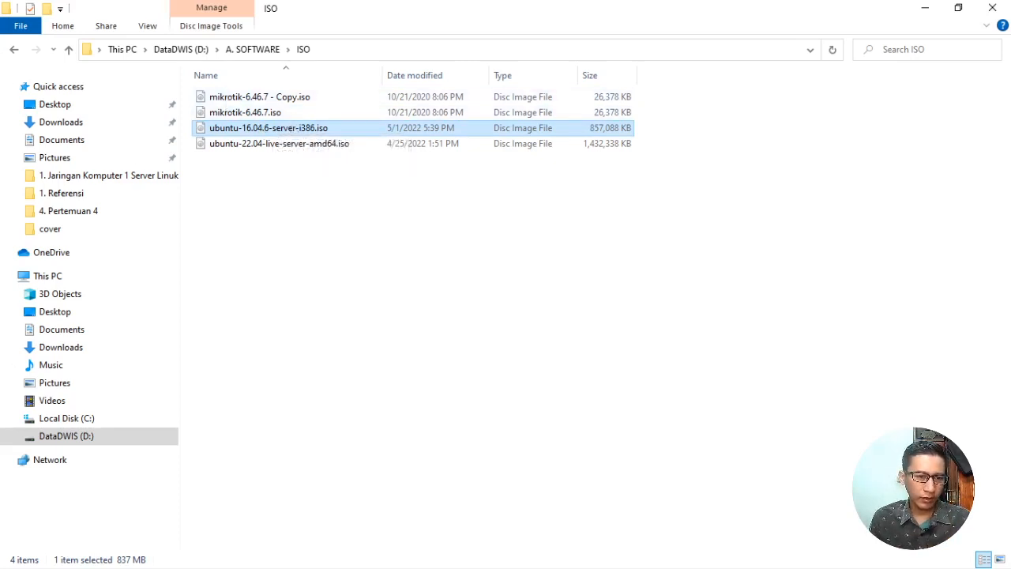
- Switch back to the Notepad notes and highlight the words about the virtual machine in item 2 of the steps list
{"action": "key", "text": "alt+Tab"}
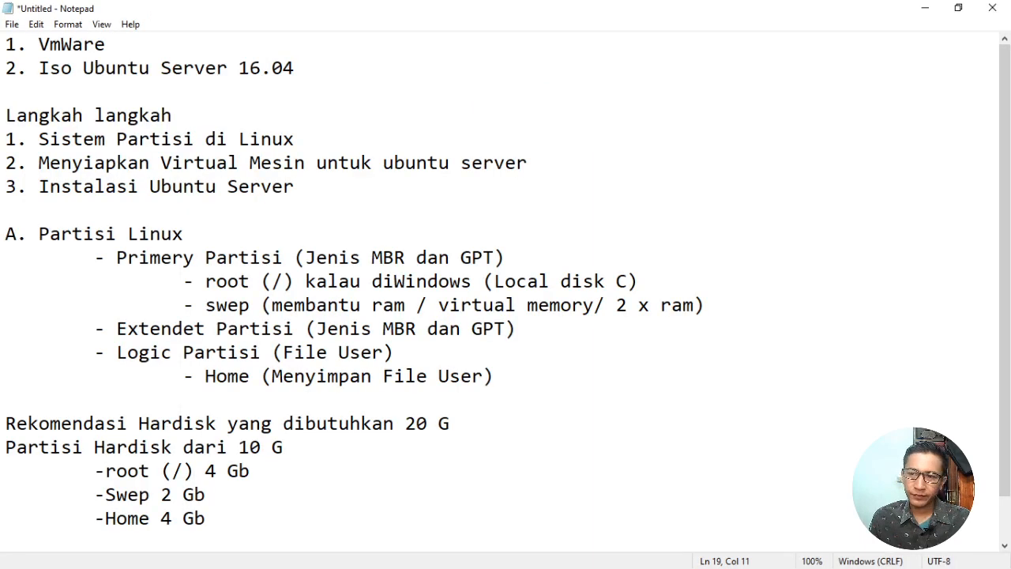
{"action": "left_click", "coordinate": [263, 515]}
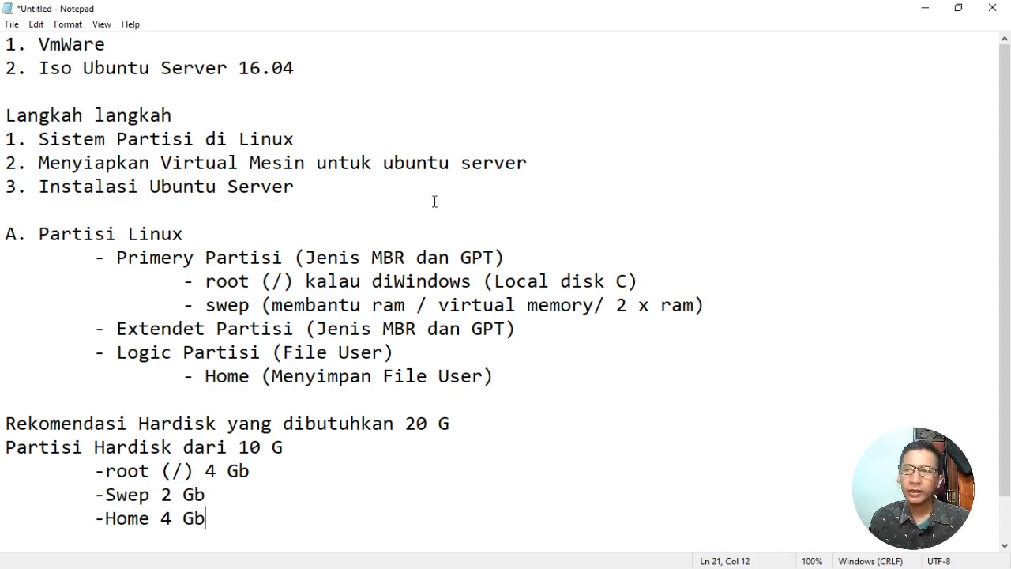
{"action": "left_click_drag", "start_coordinate": [394, 164], "coordinate": [172, 162]}
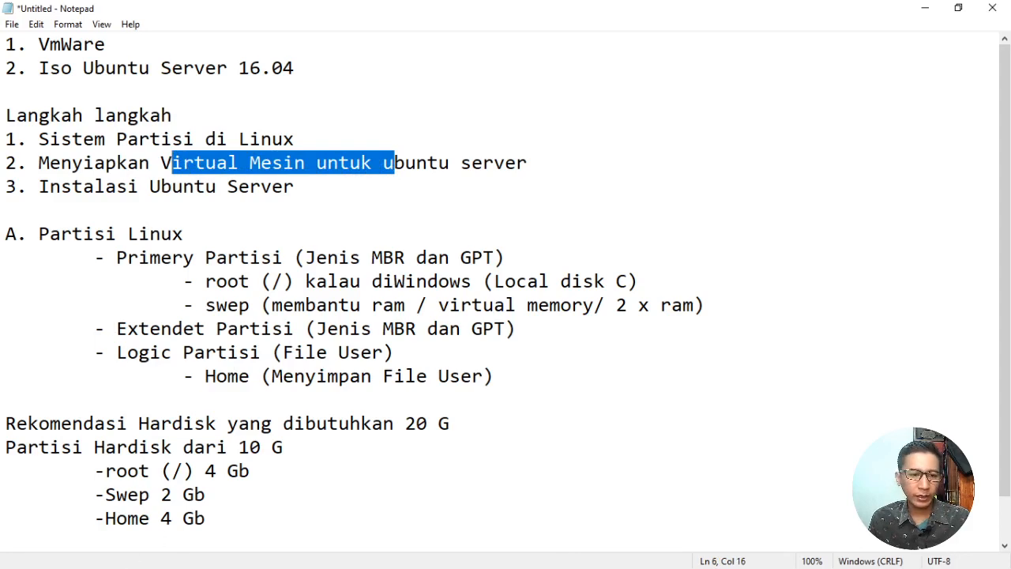
- Switch to VMware Workstation and start a new virtual machine with the Typical configuration, leaving the operating system to install later
{"action": "key", "text": "alt+Tab"}
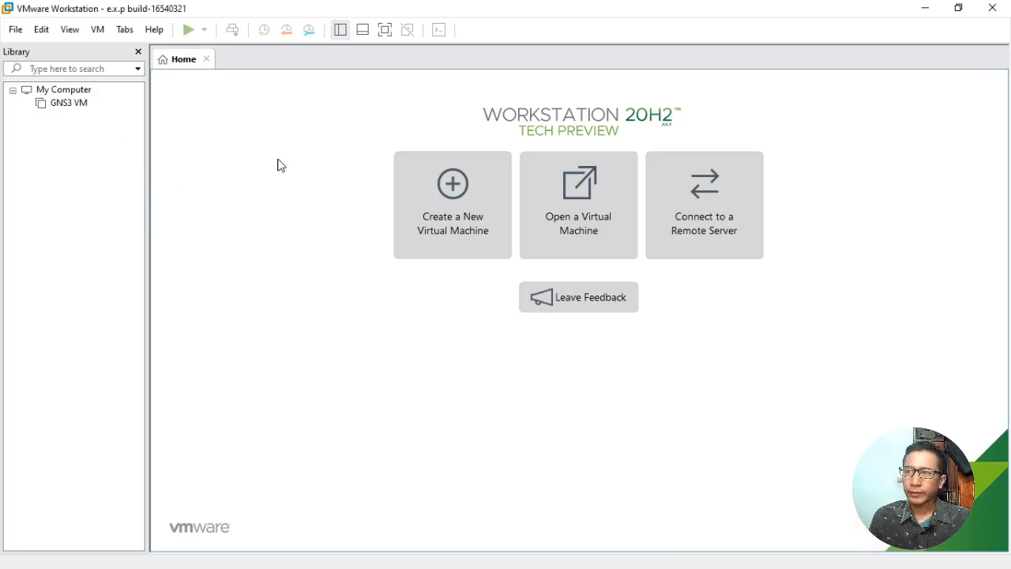
{"action": "left_click", "coordinate": [462, 222]}
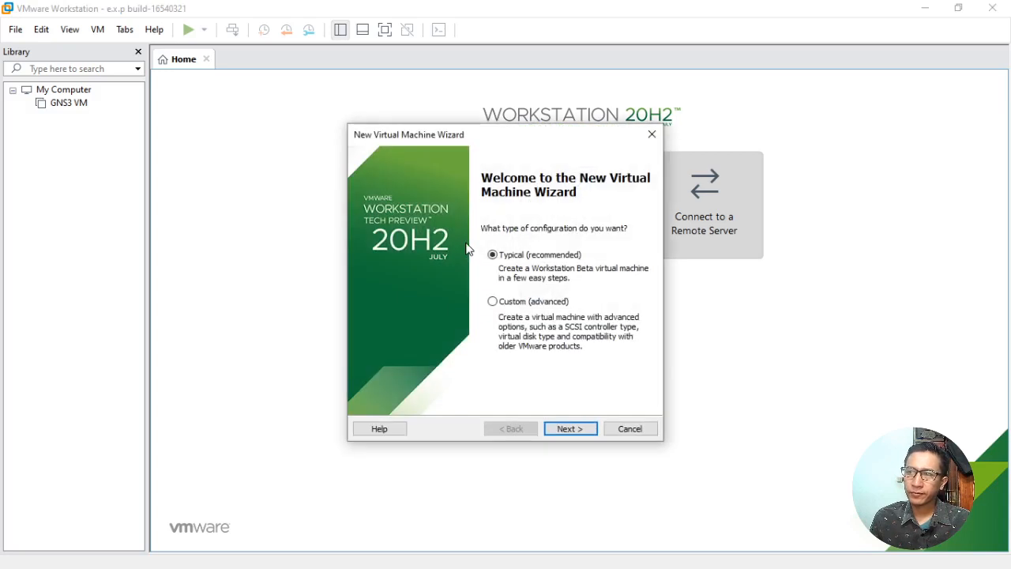
{"action": "left_click", "coordinate": [567, 431]}
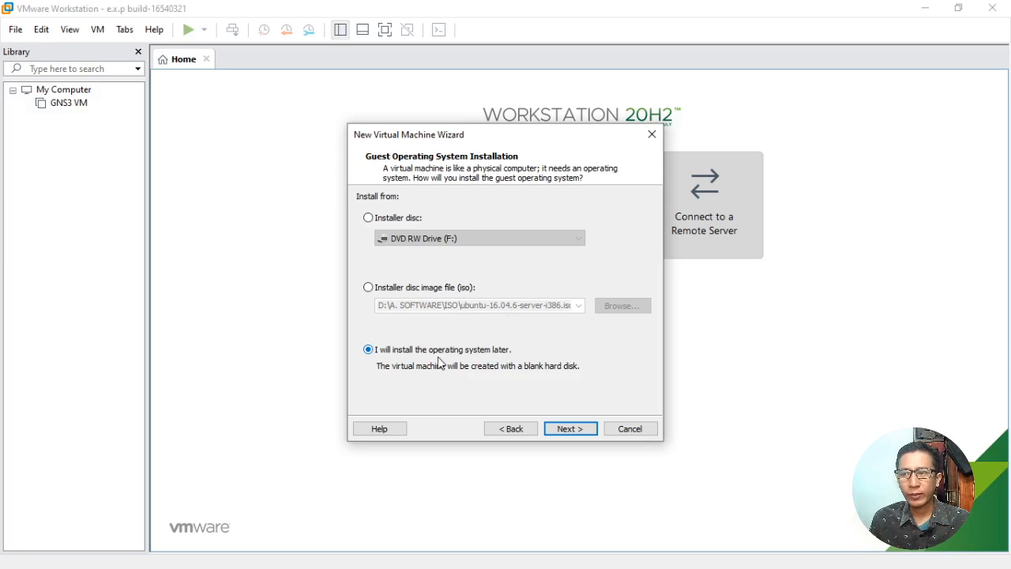
{"action": "left_click", "coordinate": [568, 428]}
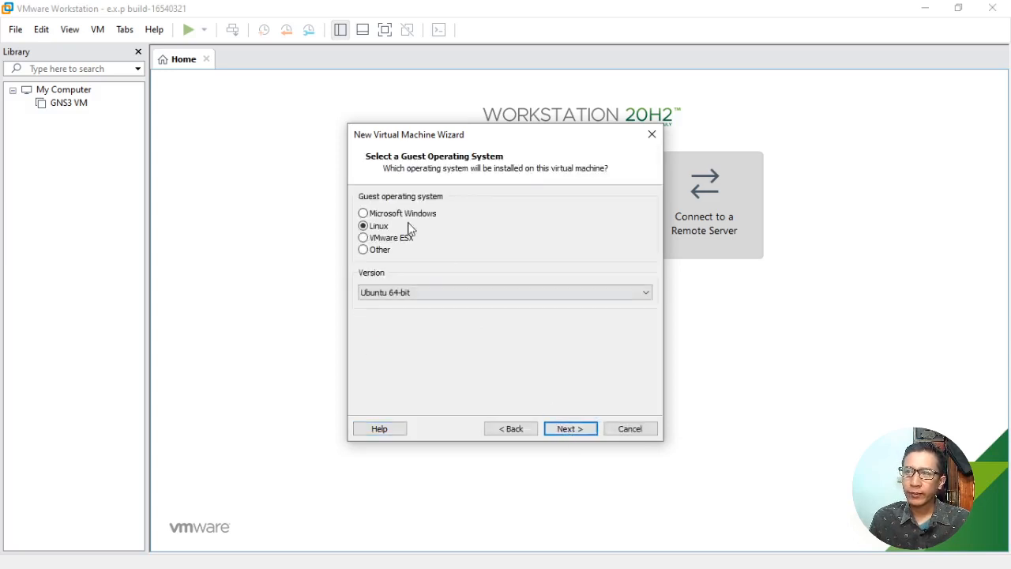
- Choose Linux with version Ubuntu 64-bit as the guest operating system and continue
{"action": "left_click", "coordinate": [421, 300]}
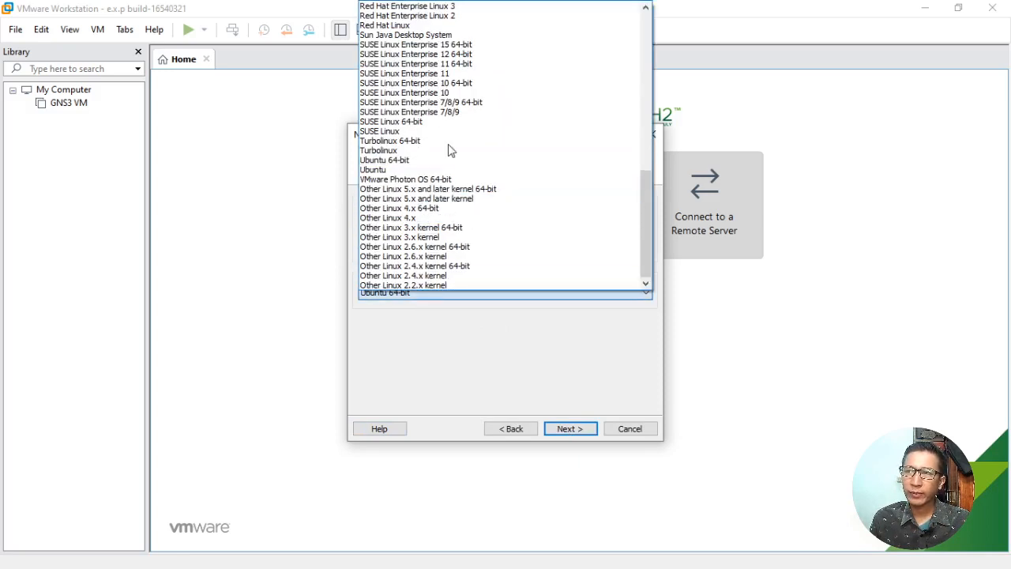
{"action": "left_click", "coordinate": [393, 162]}
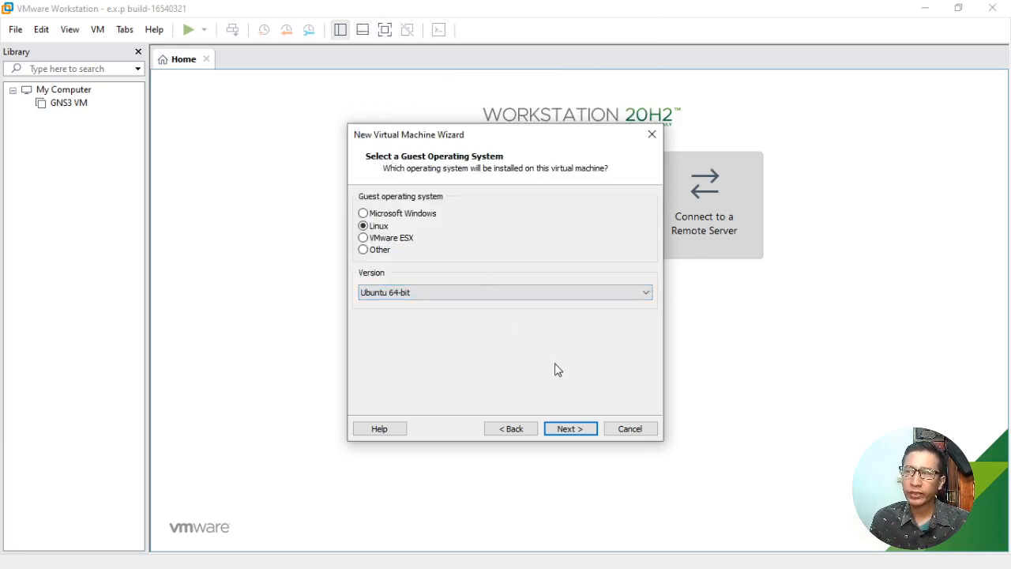
{"action": "left_click", "coordinate": [566, 431]}
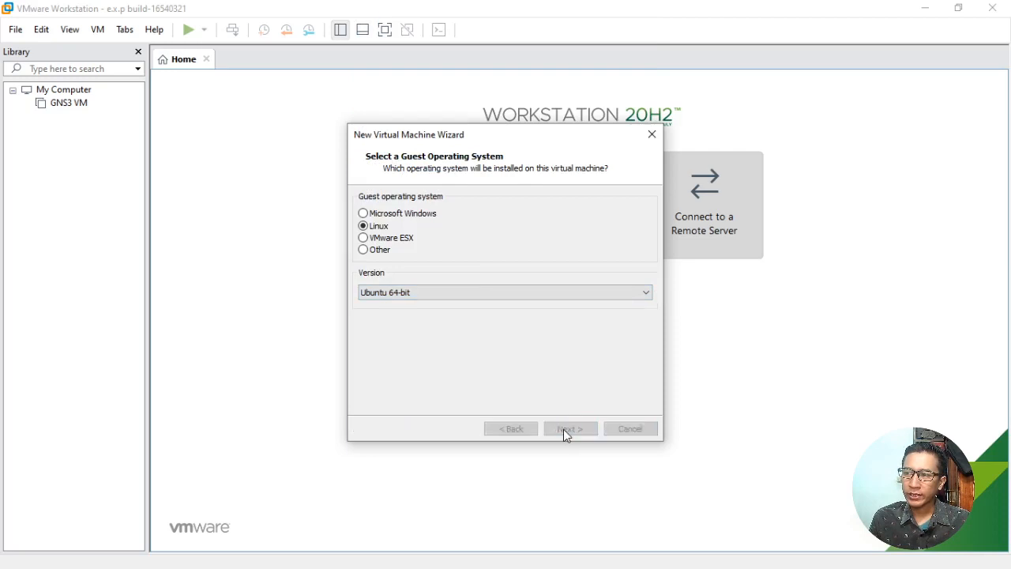
- Keep the virtual machine name Ubuntu 64-bit and its default storage location, and continue to the disk capacity settings
{"action": "left_click", "coordinate": [431, 215]}
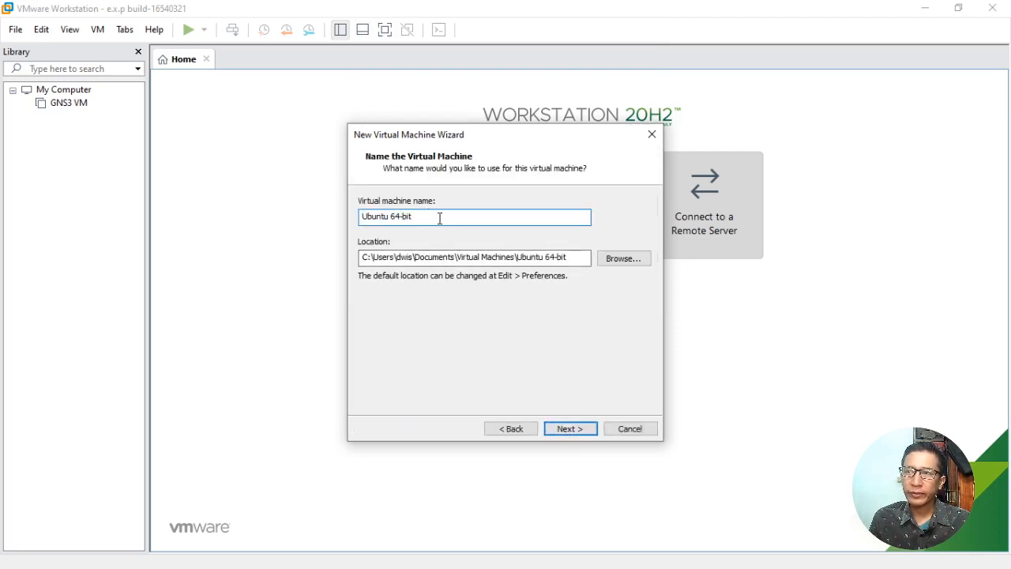
{"action": "left_click_drag", "start_coordinate": [455, 216], "coordinate": [359, 243]}
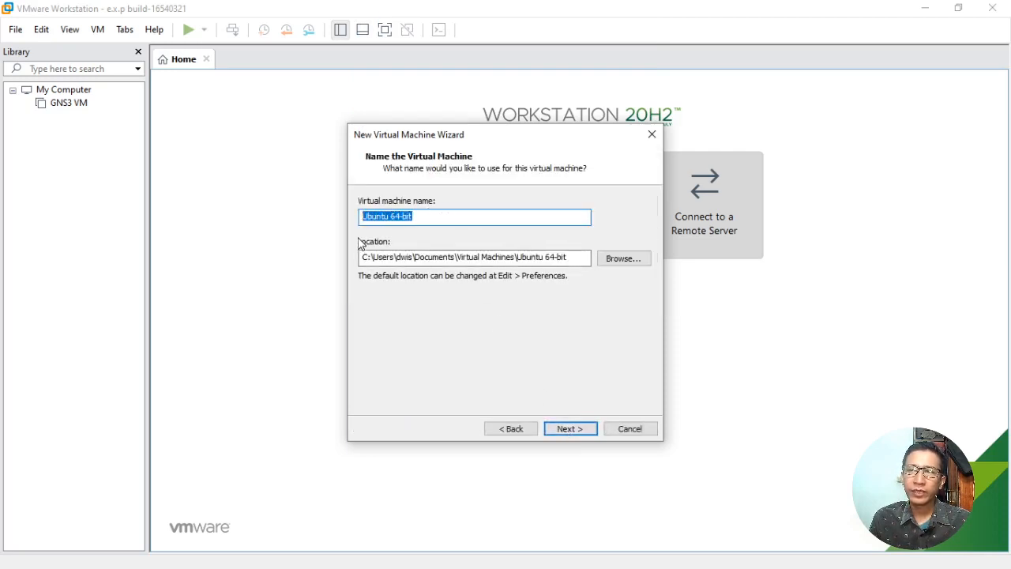
{"action": "left_click", "coordinate": [442, 216]}
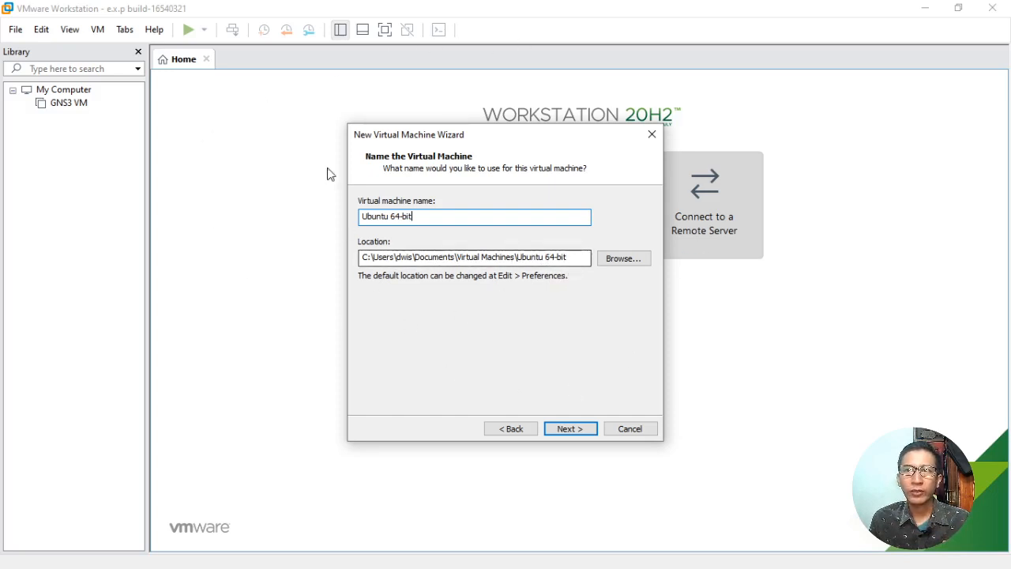
{"action": "left_click", "coordinate": [554, 259]}
{"action": "left_click_drag", "start_coordinate": [582, 257], "coordinate": [527, 258]}
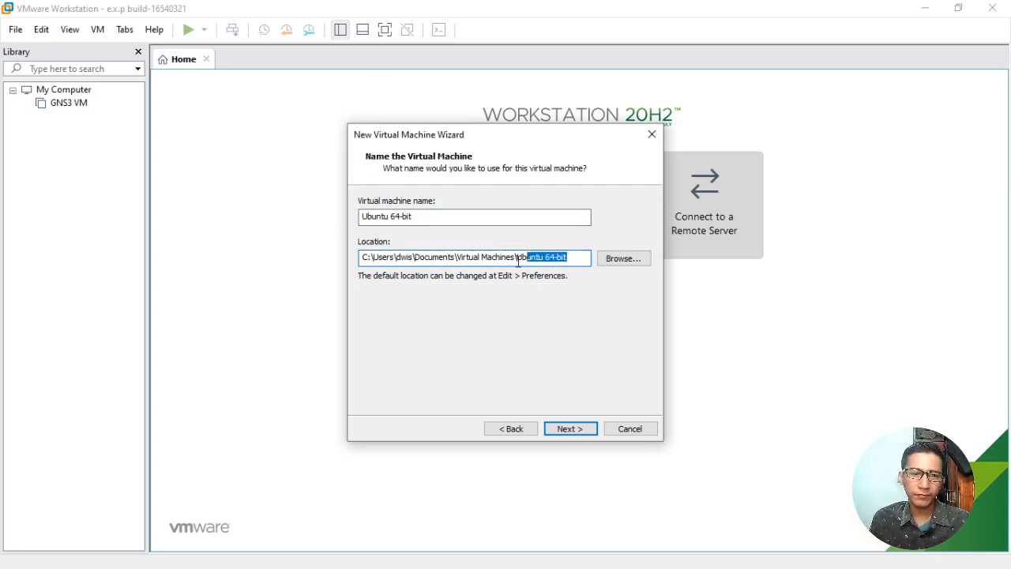
{"action": "left_click", "coordinate": [562, 259]}
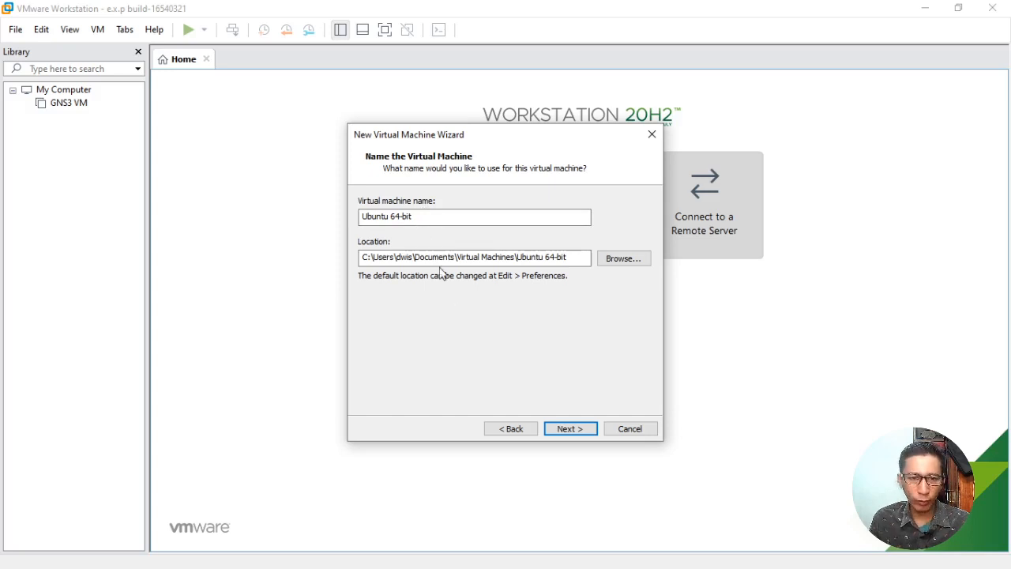
{"action": "left_click", "coordinate": [573, 434]}
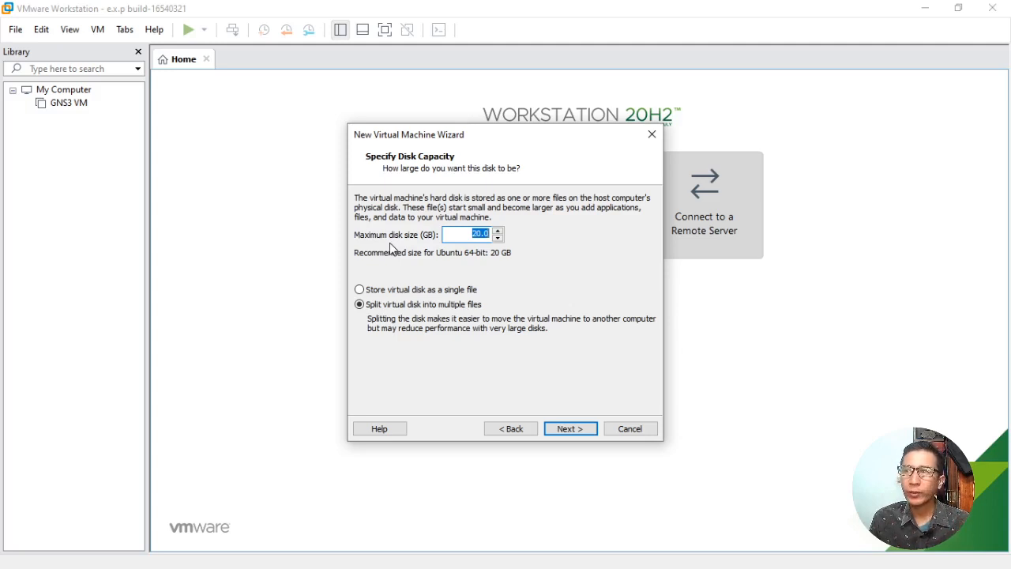
- Set the maximum disk size to 10 GB, keep the virtual disk split into multiple files, and continue
{"action": "left_click", "coordinate": [464, 234]}
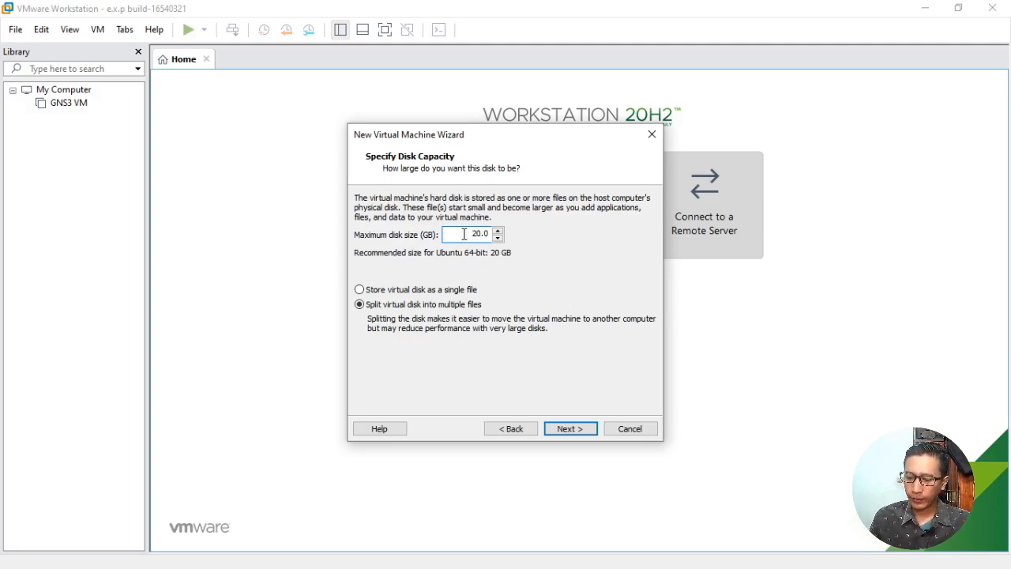
{"action": "key", "text": "Delete"}
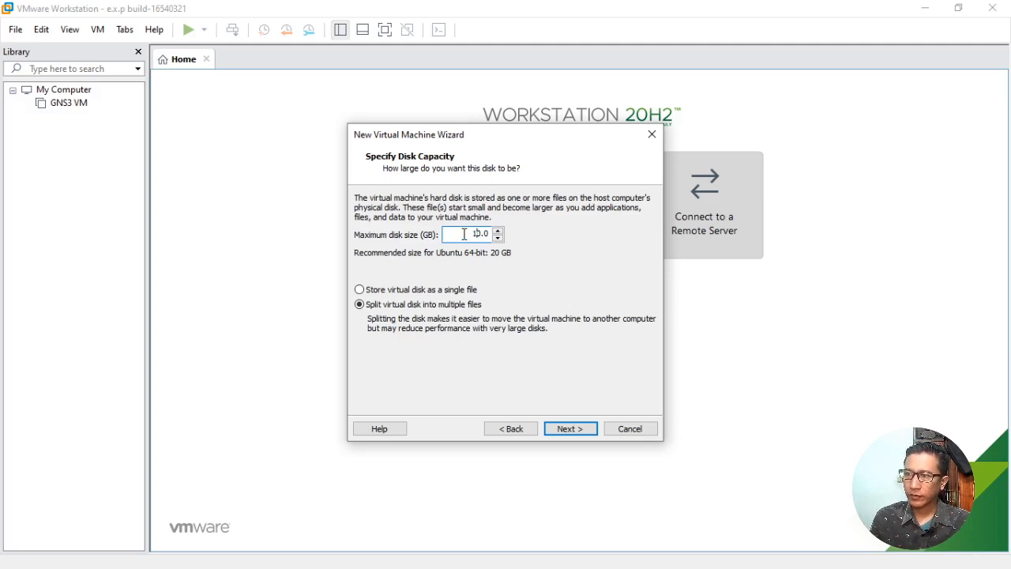
{"action": "left_click_drag", "start_coordinate": [464, 234], "coordinate": [491, 234]}
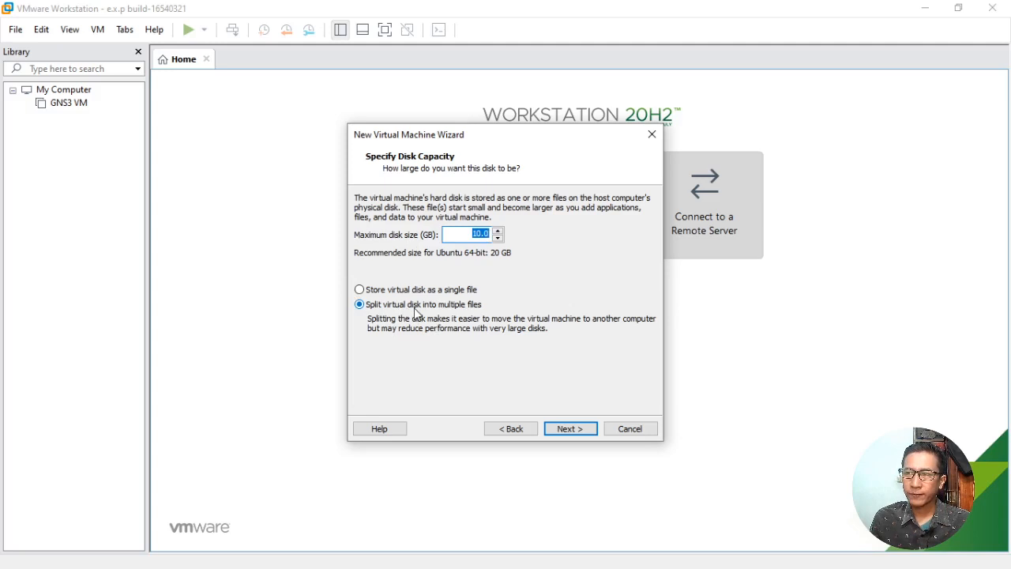
{"action": "left_click", "coordinate": [578, 429]}
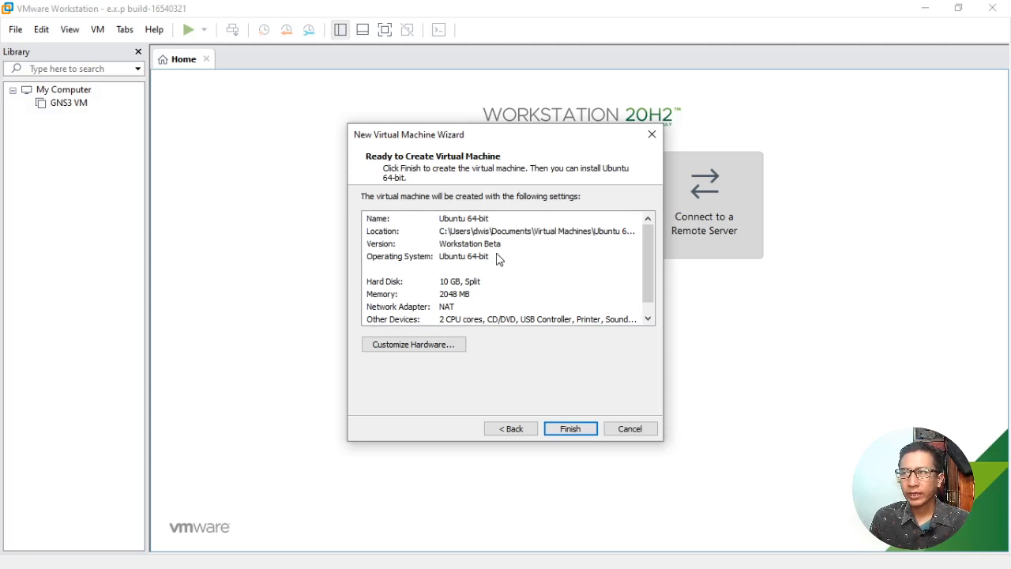
- Review the virtual machine summary, open the hardware customization, and examine each device's settings from Memory to Display
{"action": "scroll", "coordinate": [498, 259], "scroll_direction": "down", "scroll_amount": 1}
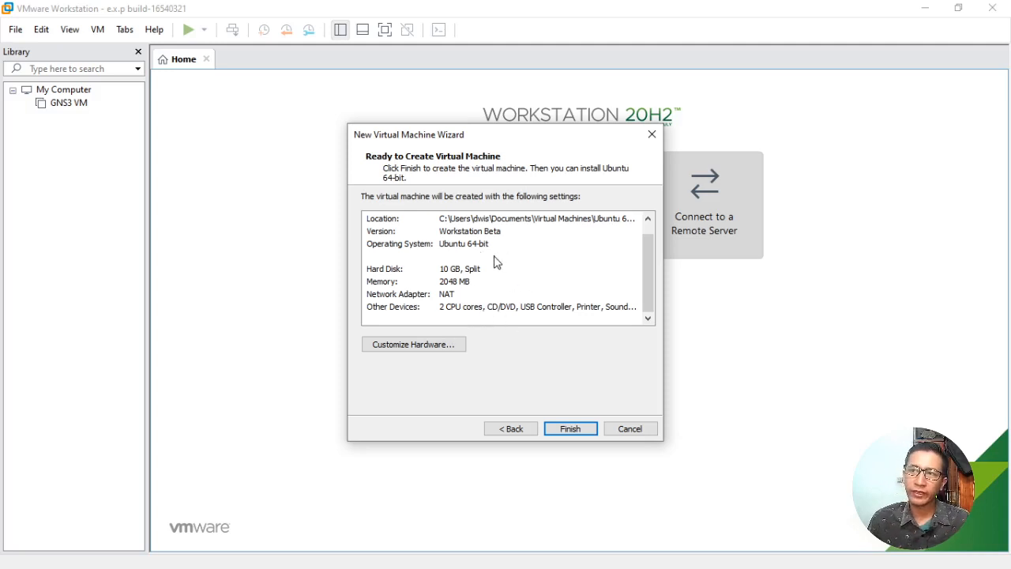
{"action": "left_click", "coordinate": [417, 348]}
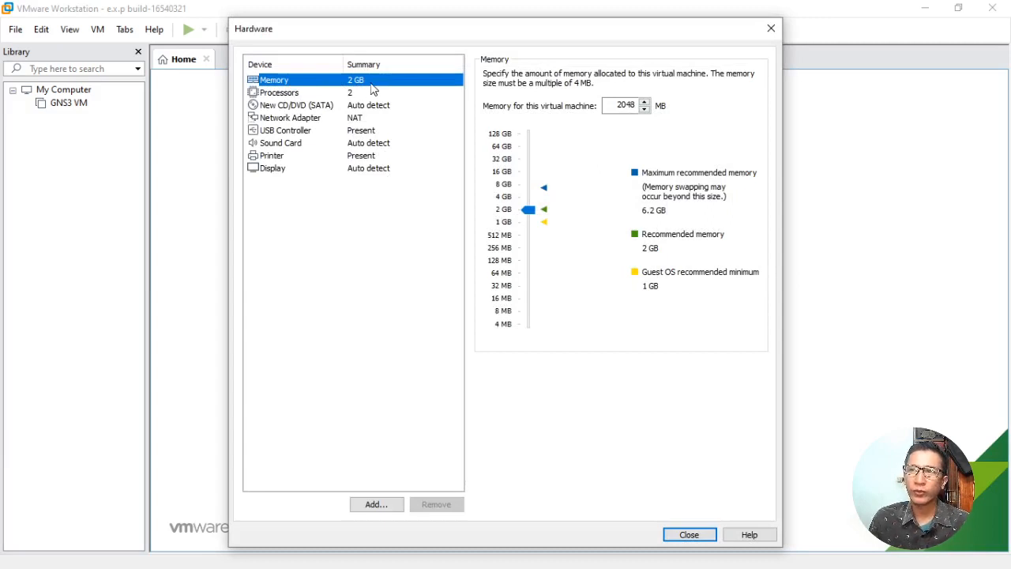
{"action": "left_click", "coordinate": [613, 108]}
{"action": "left_click_drag", "start_coordinate": [614, 107], "coordinate": [633, 107]}
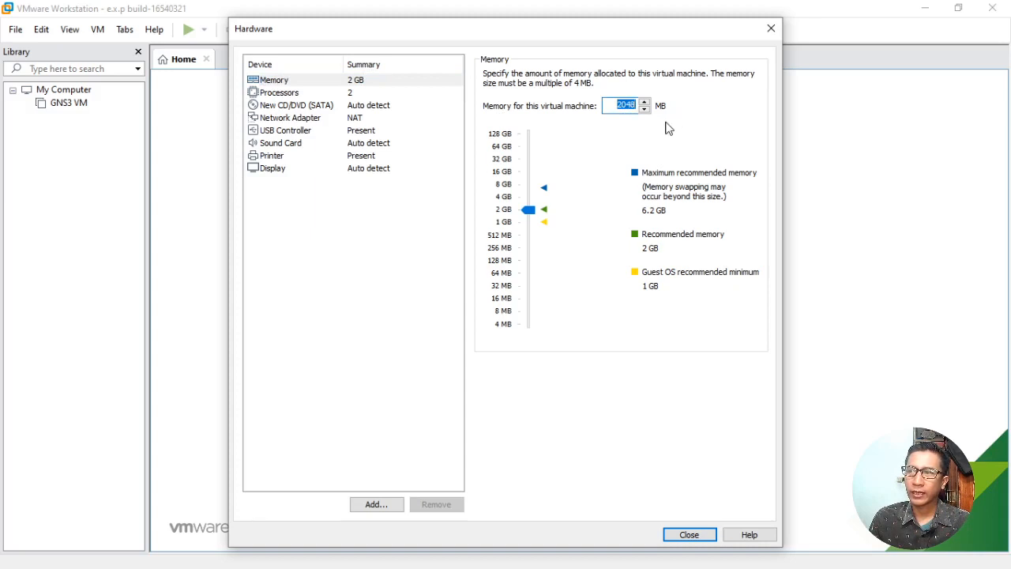
{"action": "left_click", "coordinate": [345, 98]}
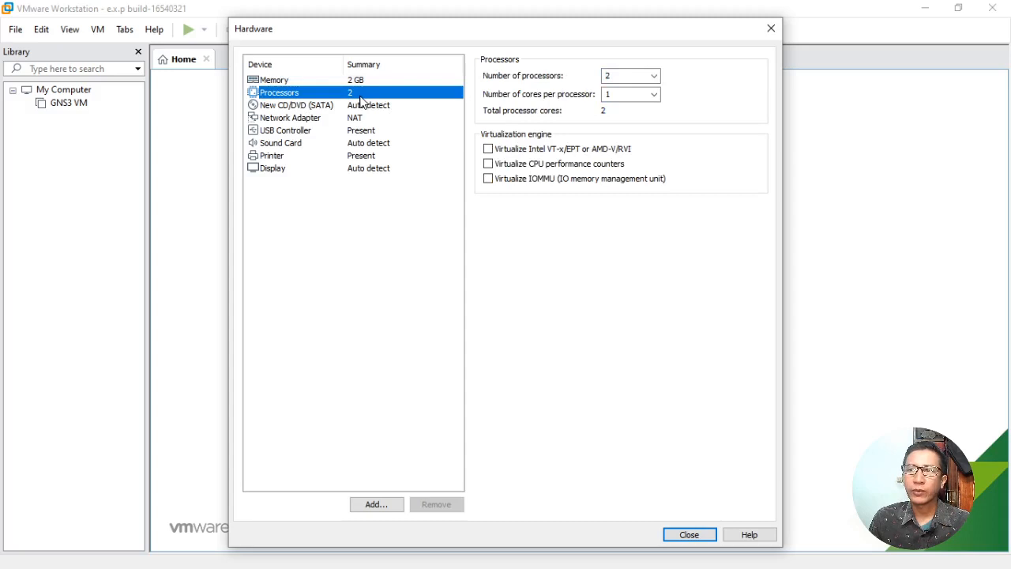
{"action": "left_click", "coordinate": [298, 108]}
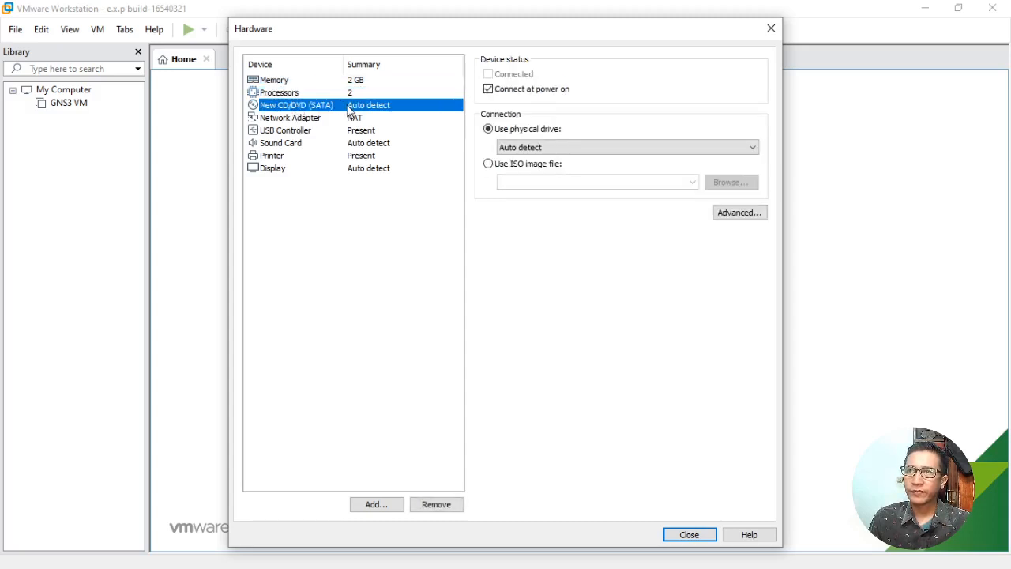
{"action": "left_click", "coordinate": [295, 118]}
{"action": "left_click", "coordinate": [290, 131]}
{"action": "left_click", "coordinate": [290, 145]}
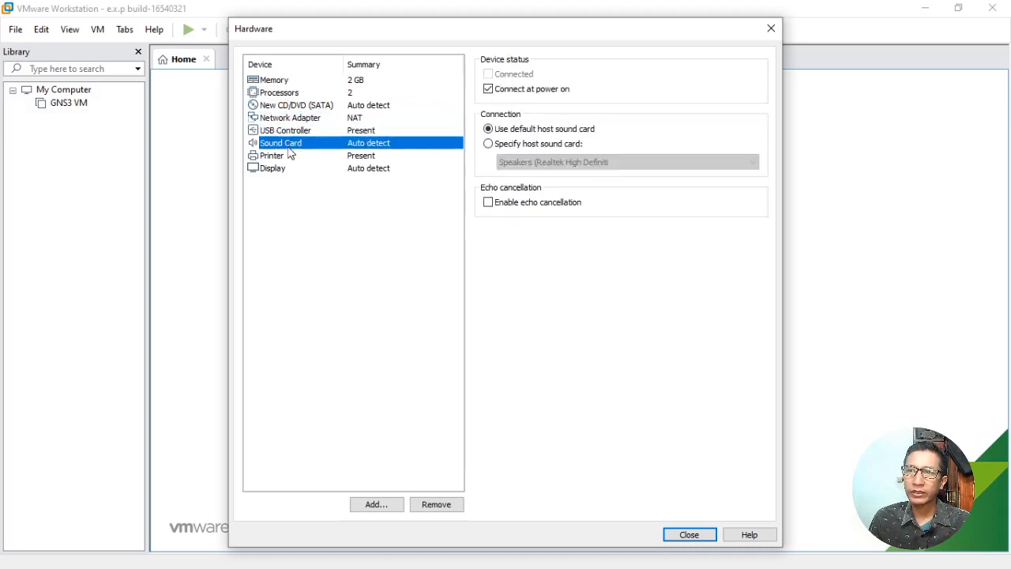
{"action": "left_click", "coordinate": [287, 158]}
{"action": "left_click", "coordinate": [282, 171]}
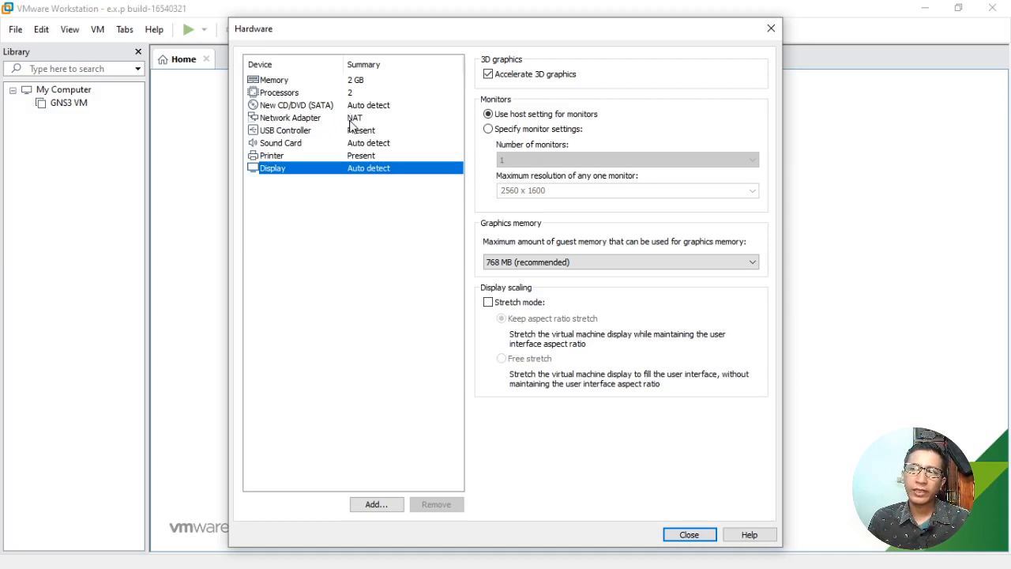
- Set the CD/DVD (SATA) drive to use the ISO image ubuntu-16.04.6-server-i386.iso from the ISO folder
{"action": "left_click", "coordinate": [306, 104]}
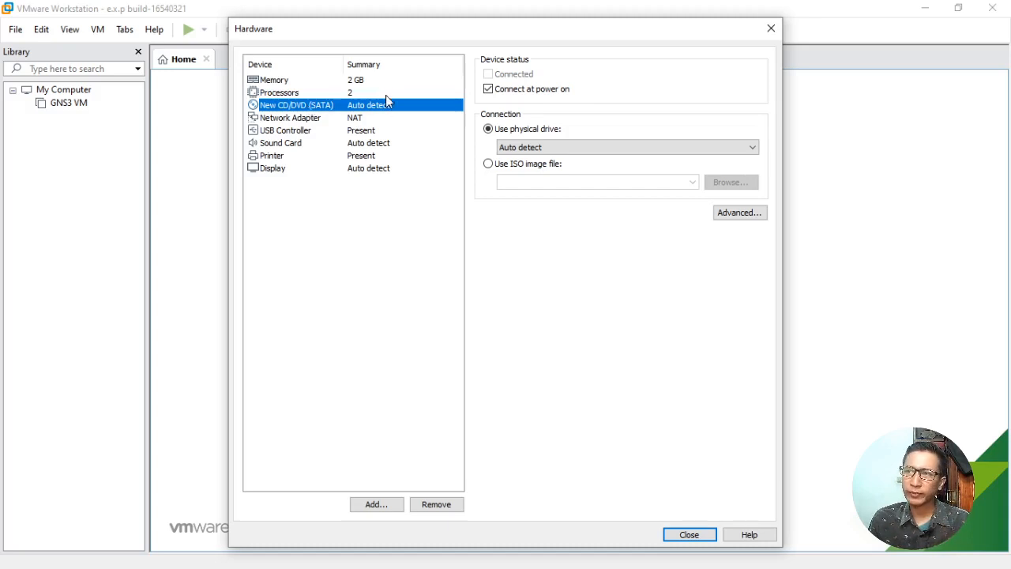
{"action": "left_click", "coordinate": [488, 164]}
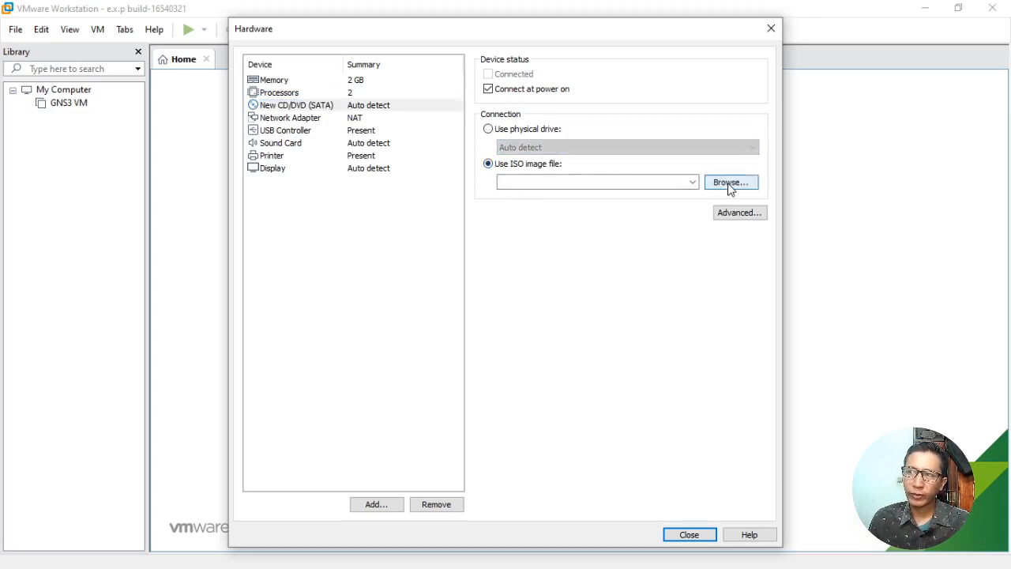
{"action": "left_click", "coordinate": [729, 184]}
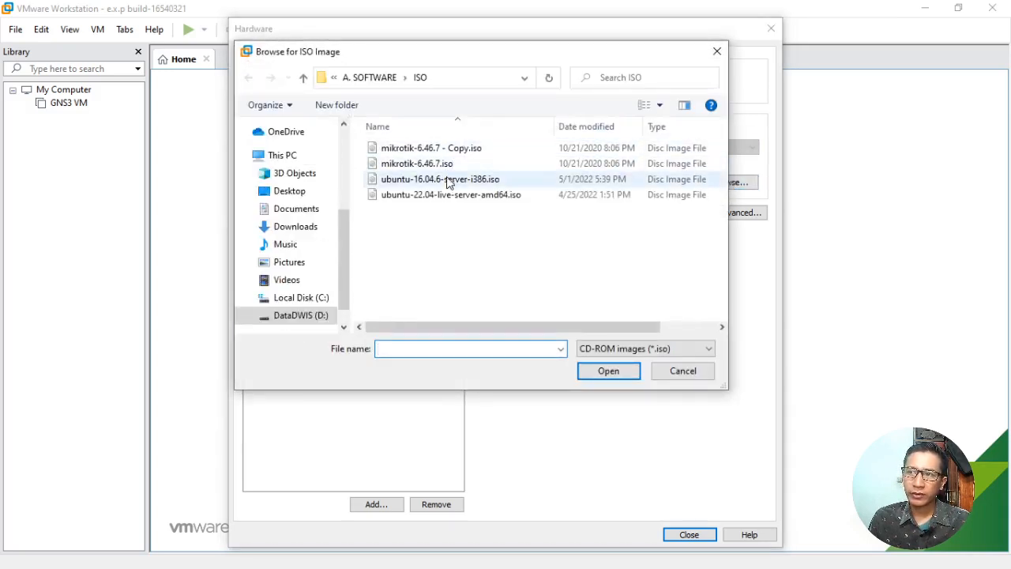
{"action": "left_click", "coordinate": [447, 183]}
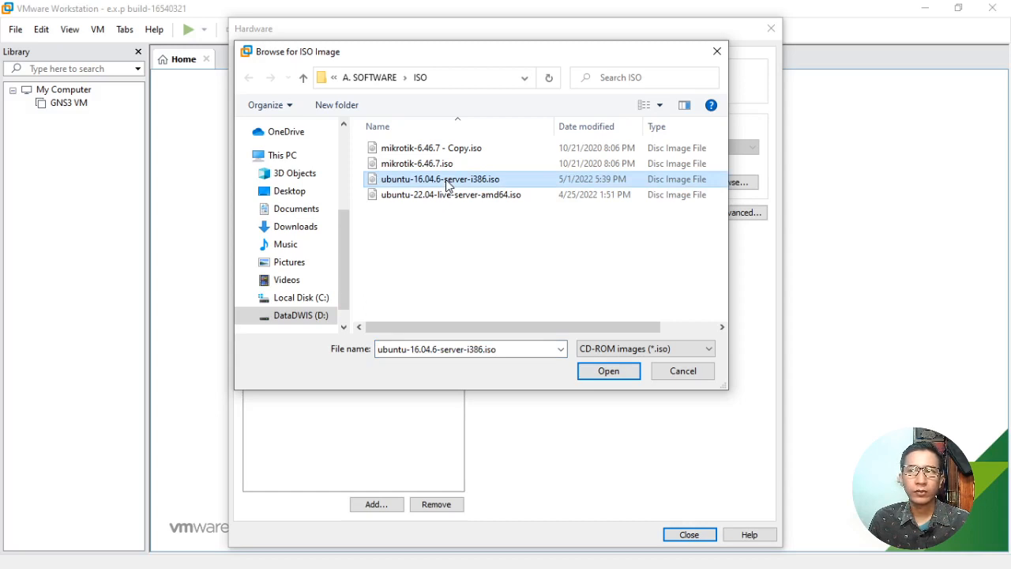
{"action": "left_click", "coordinate": [605, 372]}
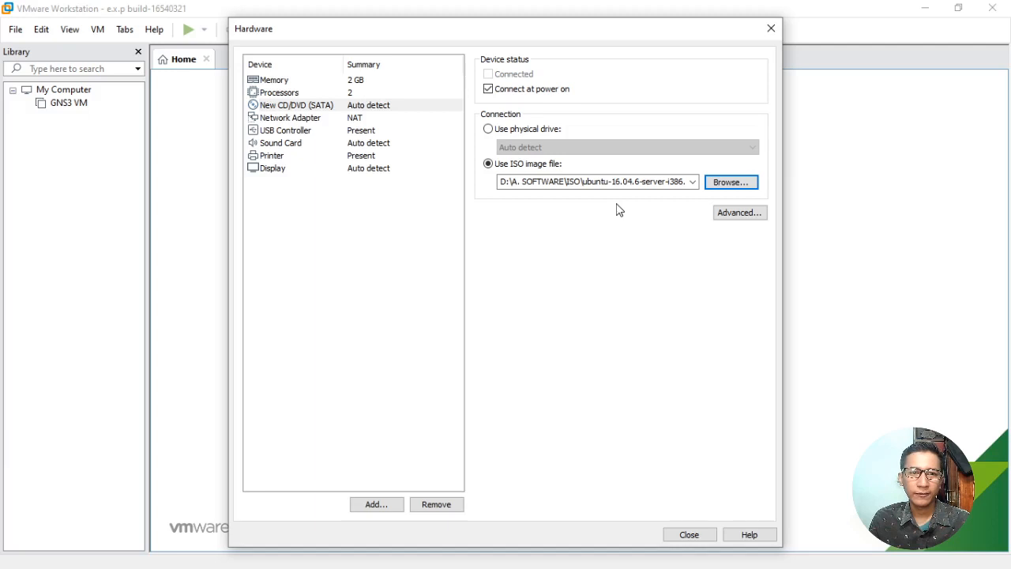
- Close the hardware settings and finish creating the virtual machine
{"action": "left_click", "coordinate": [316, 109]}
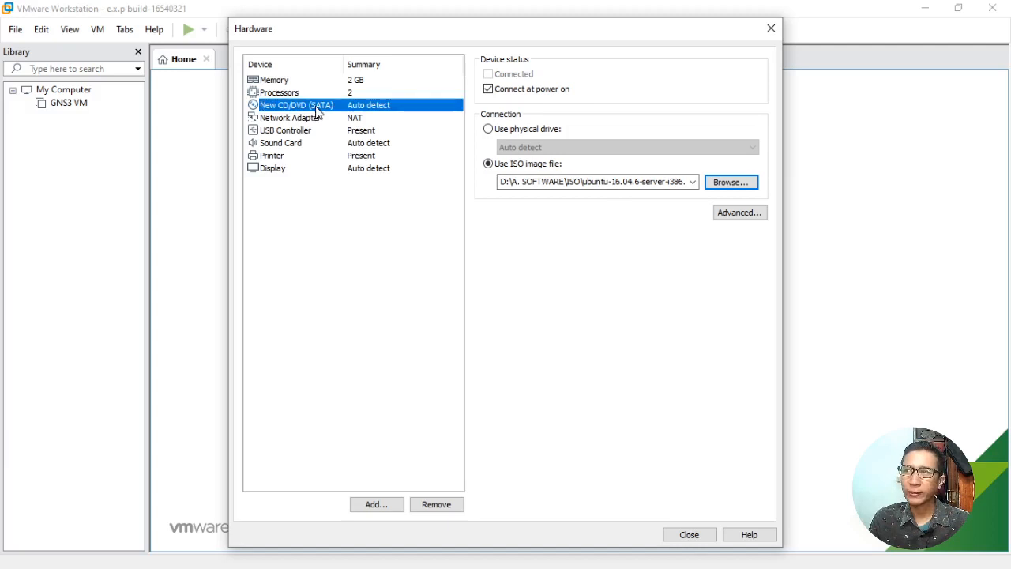
{"action": "left_click", "coordinate": [688, 535]}
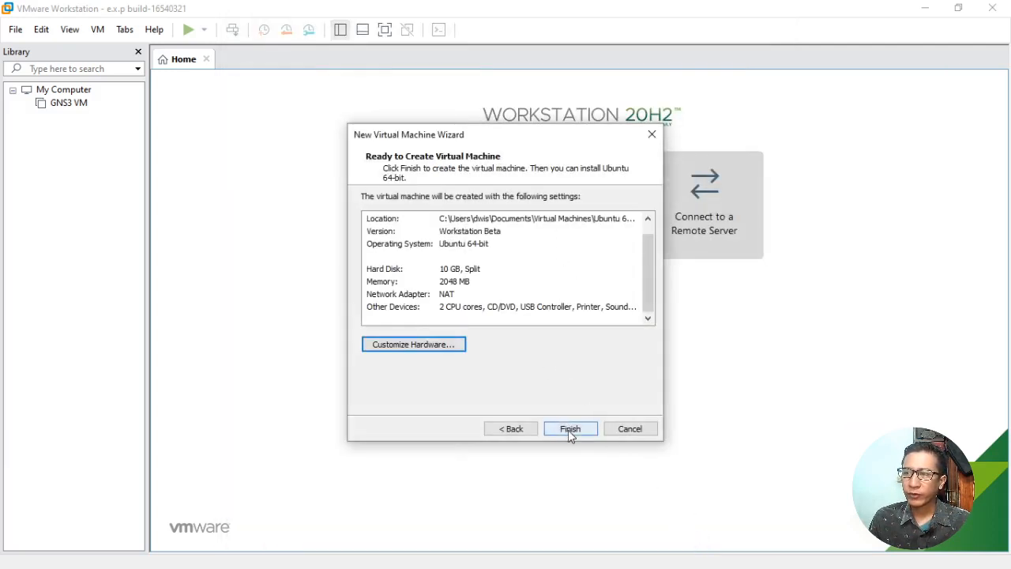
{"action": "left_click", "coordinate": [569, 429]}
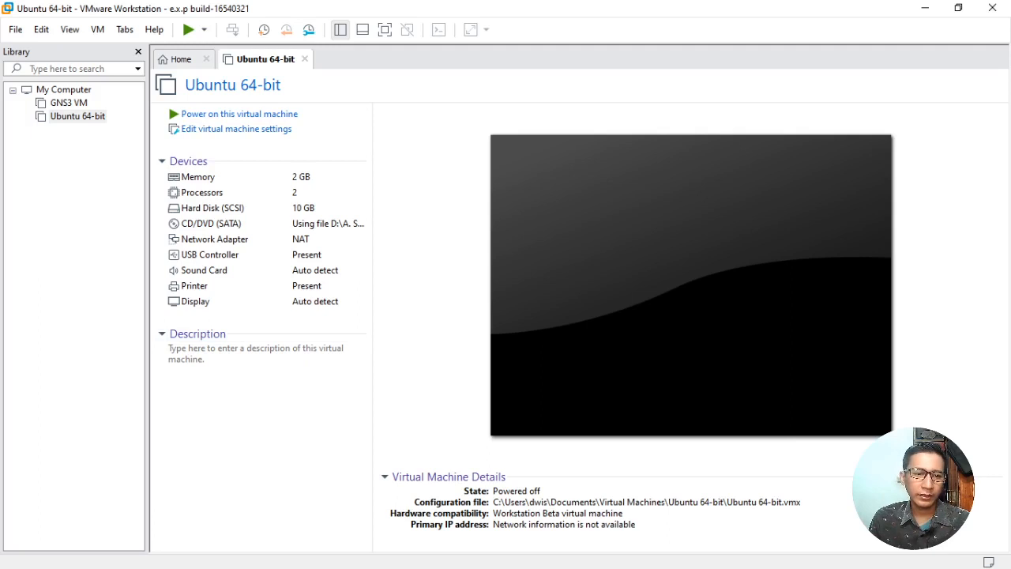
- Switch to the Notepad notes and review the three preparation steps and the 10 G disk partition plan by highlighting them
{"action": "key", "text": "alt+Tab"}
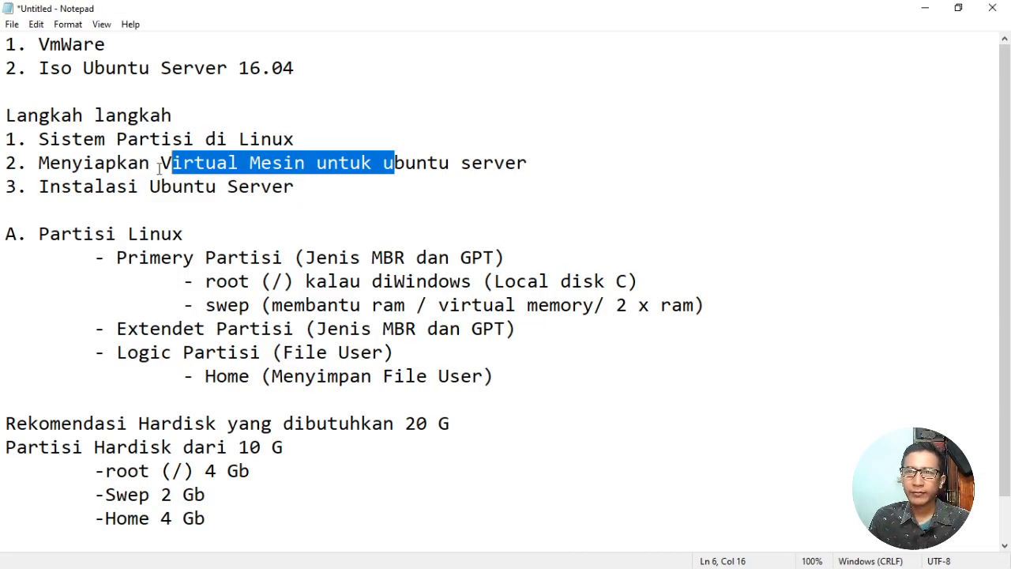
{"action": "left_click_drag", "start_coordinate": [73, 162], "coordinate": [509, 166]}
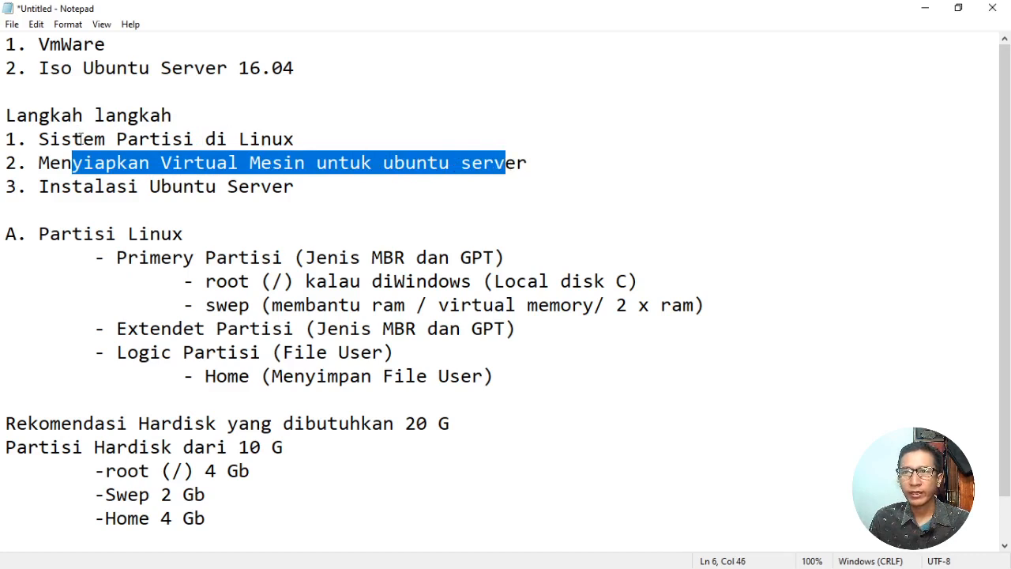
{"action": "left_click_drag", "start_coordinate": [81, 139], "coordinate": [228, 139]}
{"action": "left_click_drag", "start_coordinate": [38, 187], "coordinate": [293, 188]}
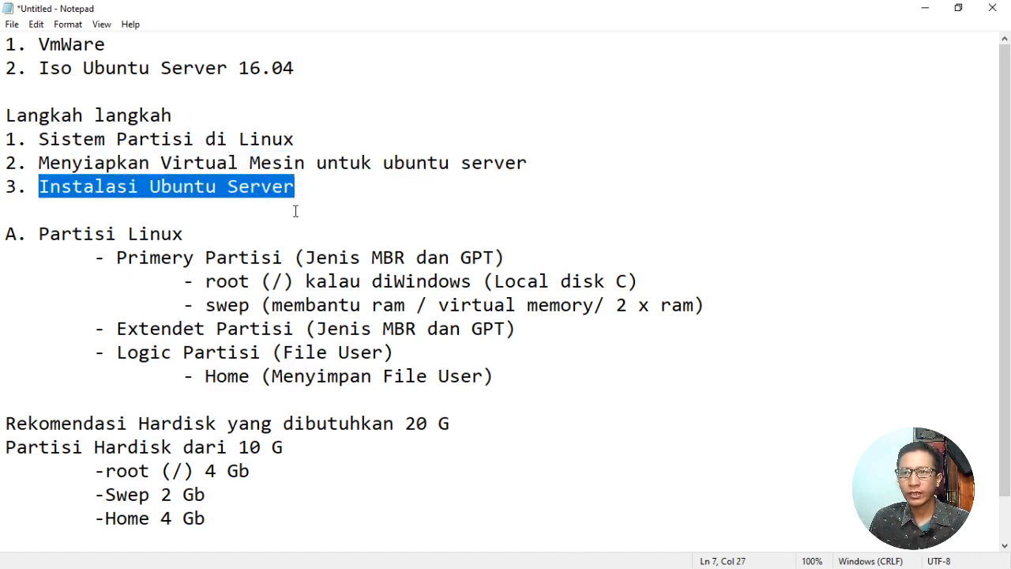
{"action": "left_click", "coordinate": [222, 516]}
{"action": "left_click_drag", "start_coordinate": [222, 515], "coordinate": [5, 447]}
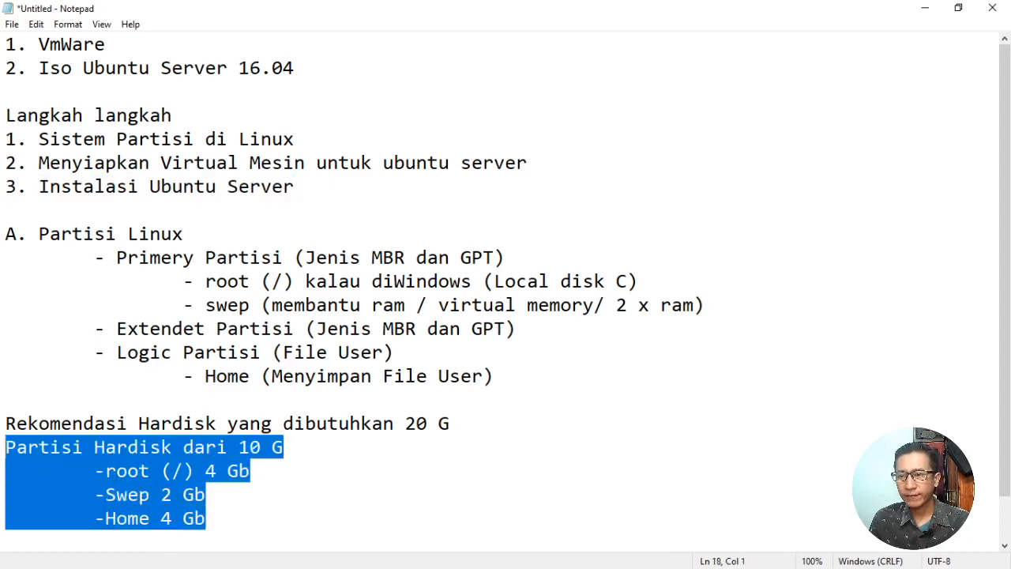
{"action": "left_click", "coordinate": [220, 508]}
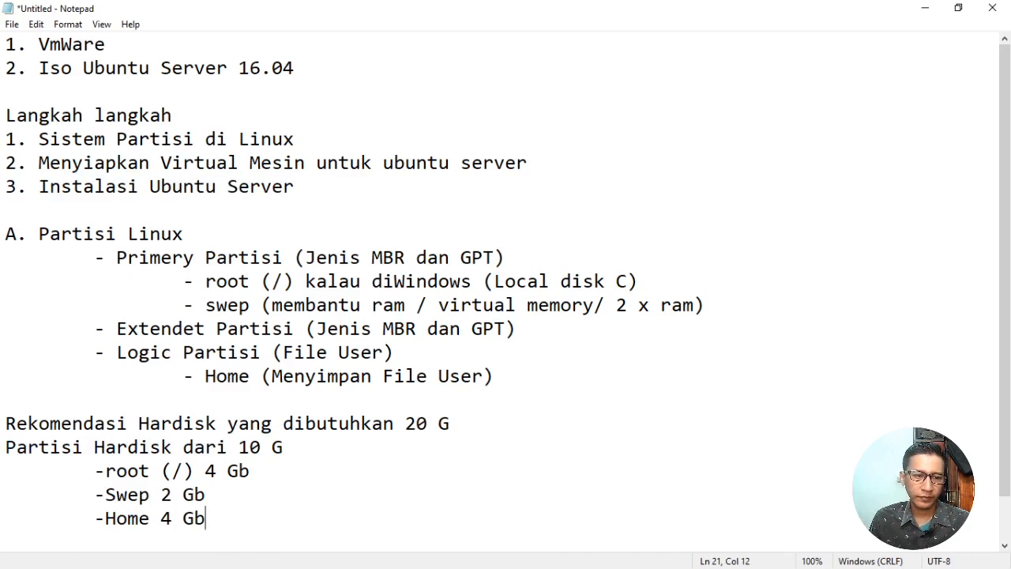
- Switch back to VMware Workstation, power on the Ubuntu 64-bit virtual machine and show it in full screen
{"action": "key", "text": "alt+Tab"}
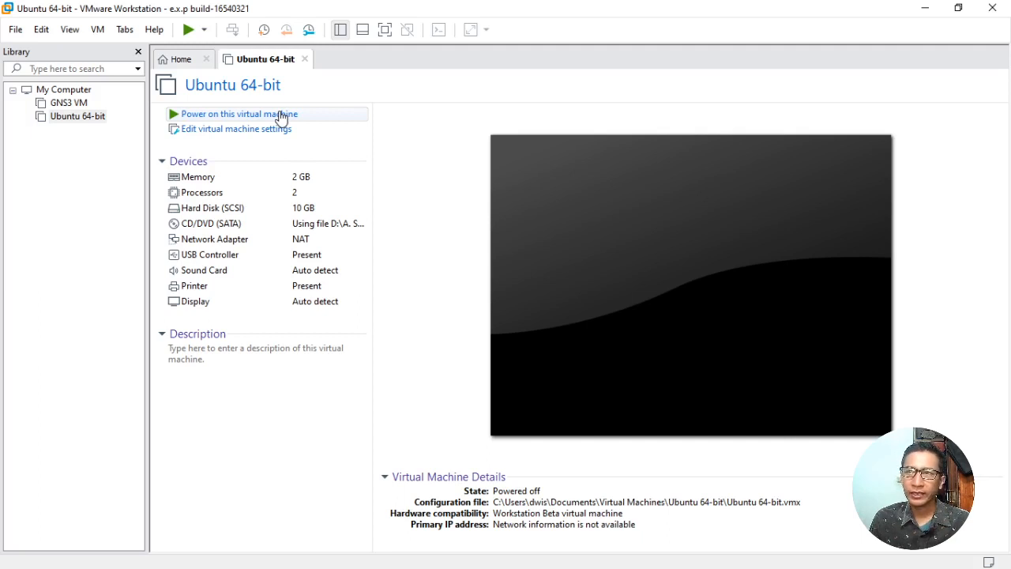
{"action": "left_click", "coordinate": [281, 115]}
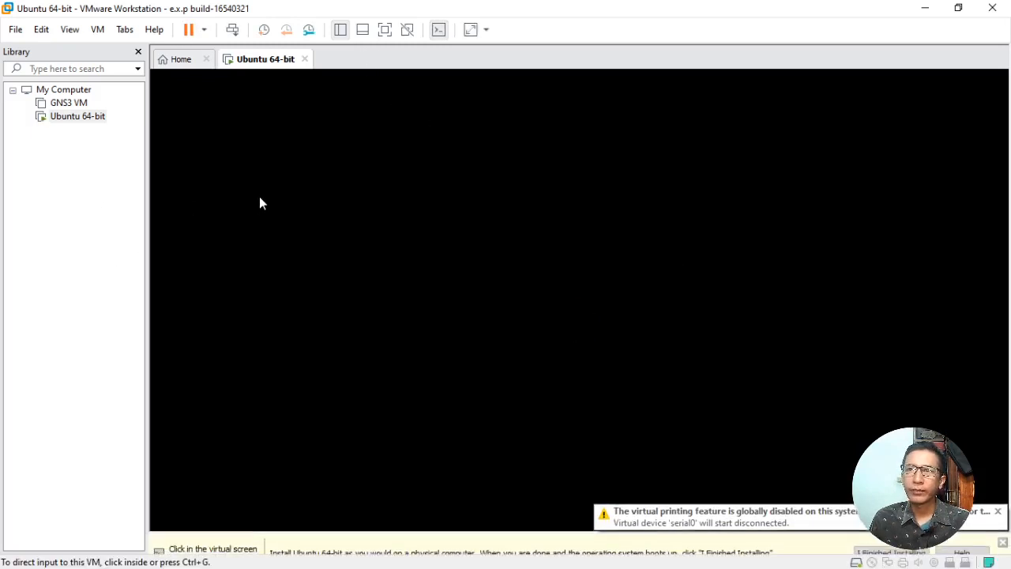
{"action": "left_click", "coordinate": [384, 31]}
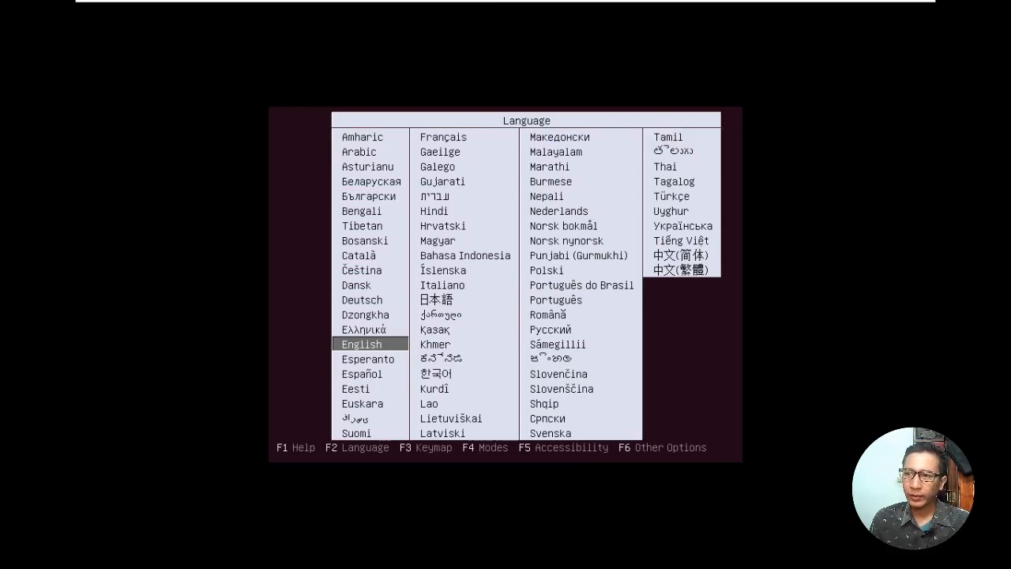
- Choose English as the installer language and stretch the guest display to fill the screen
{"action": "key", "text": "Return"}
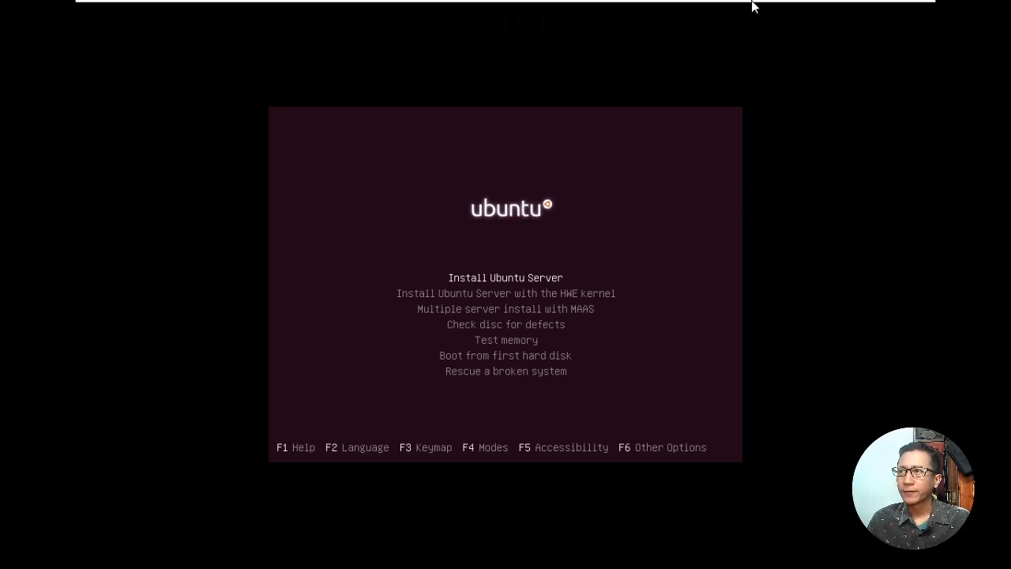
{"action": "mouse_move", "coordinate": [751, 8]}
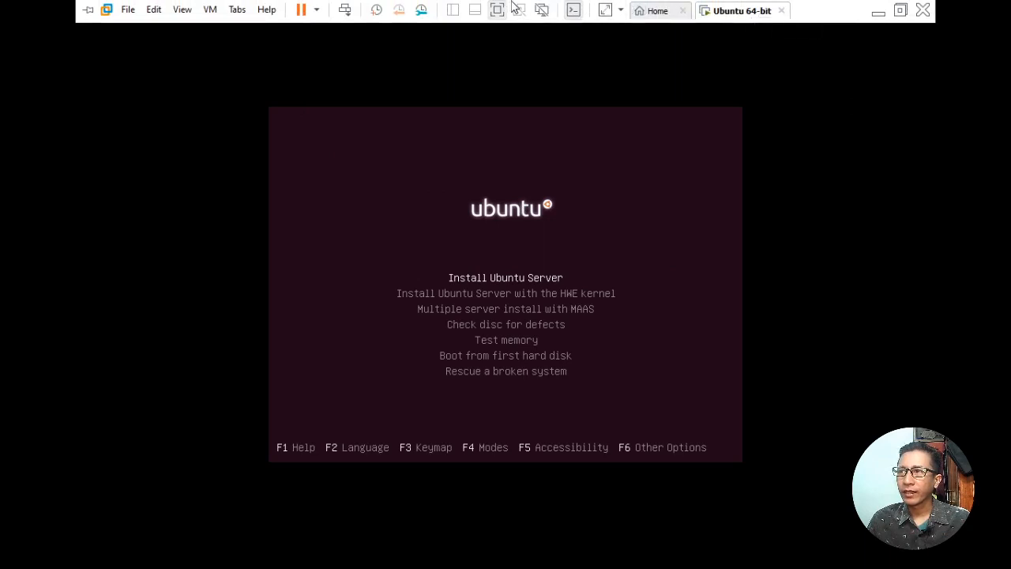
{"action": "left_click", "coordinate": [607, 17]}
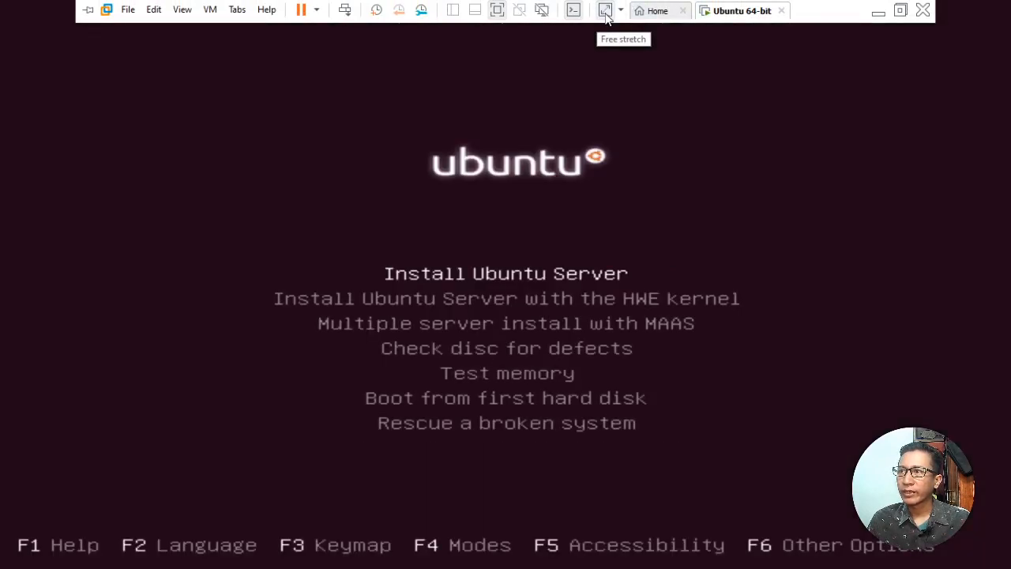
- Direct input to the virtual machine and look through the boot menu options, ending on Install Ubuntu Server
{"action": "left_click", "coordinate": [396, 212]}
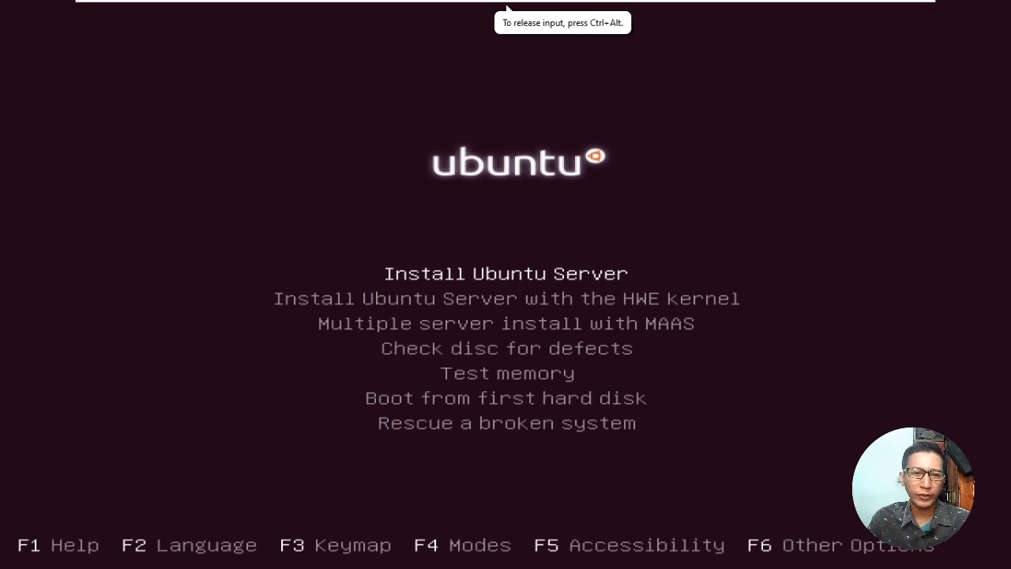
{"action": "key", "text": "Down"}
{"action": "key", "text": "Down"}
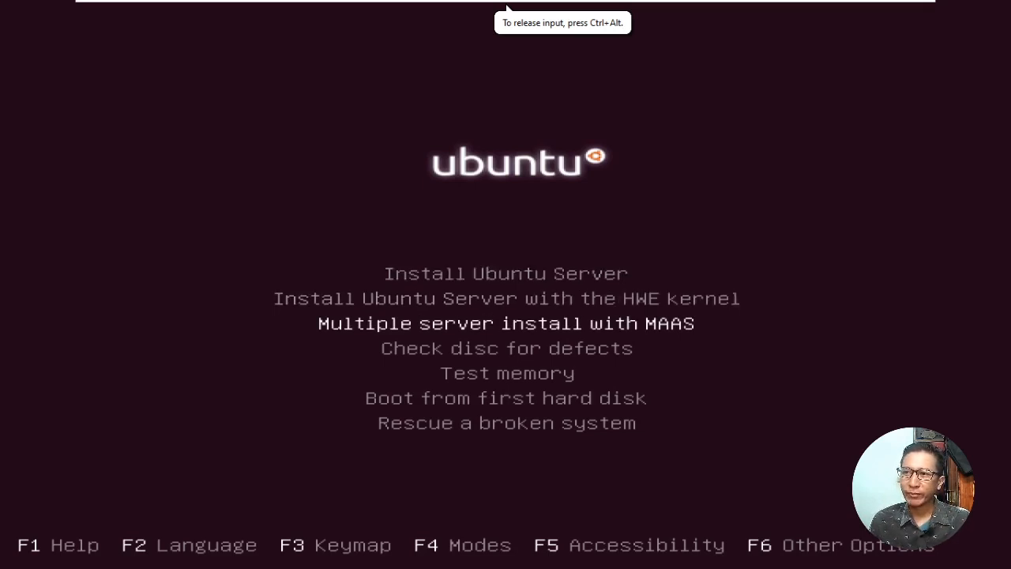
{"action": "key", "text": "Up"}
{"action": "key", "text": "Up"}
{"action": "key", "text": "Down"}
{"action": "key", "text": "Down"}
{"action": "key", "text": "Down"}
{"action": "key", "text": "Up"}
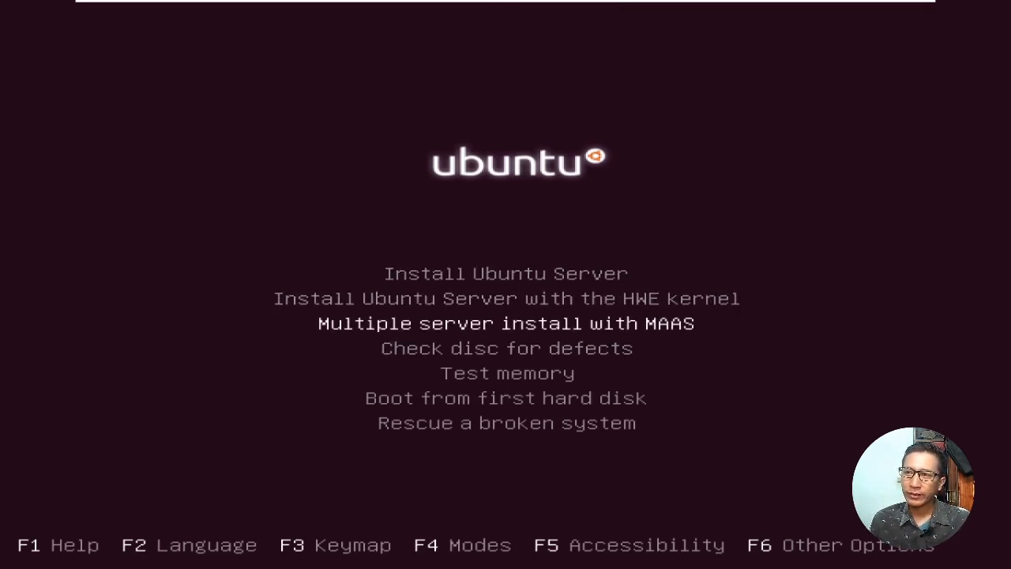
{"action": "key", "text": "Up"}
{"action": "key", "text": "Up"}
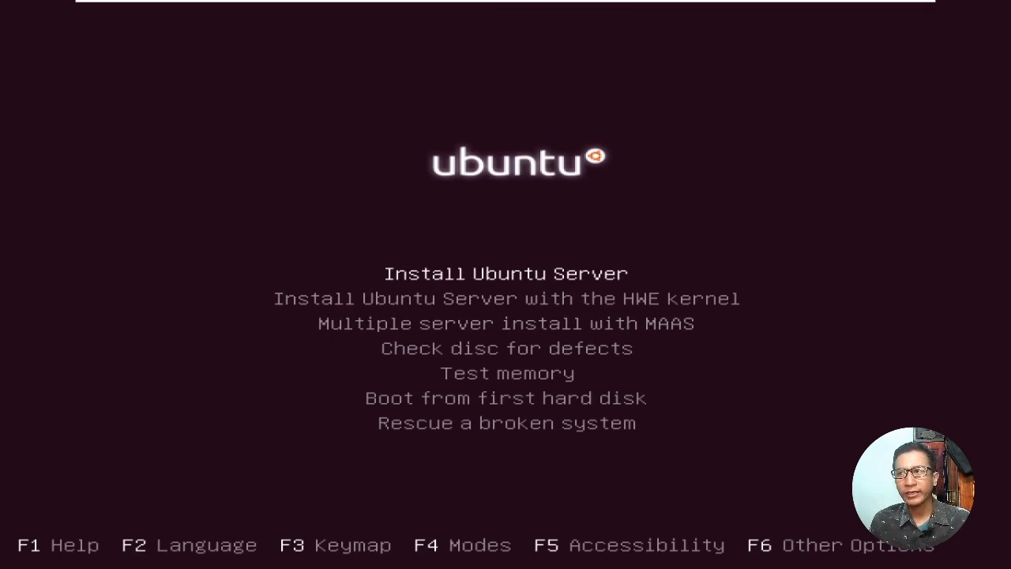
{"action": "key", "text": "Down"}
{"action": "key", "text": "Down"}
{"action": "key", "text": "Up"}
{"action": "key", "text": "Up"}
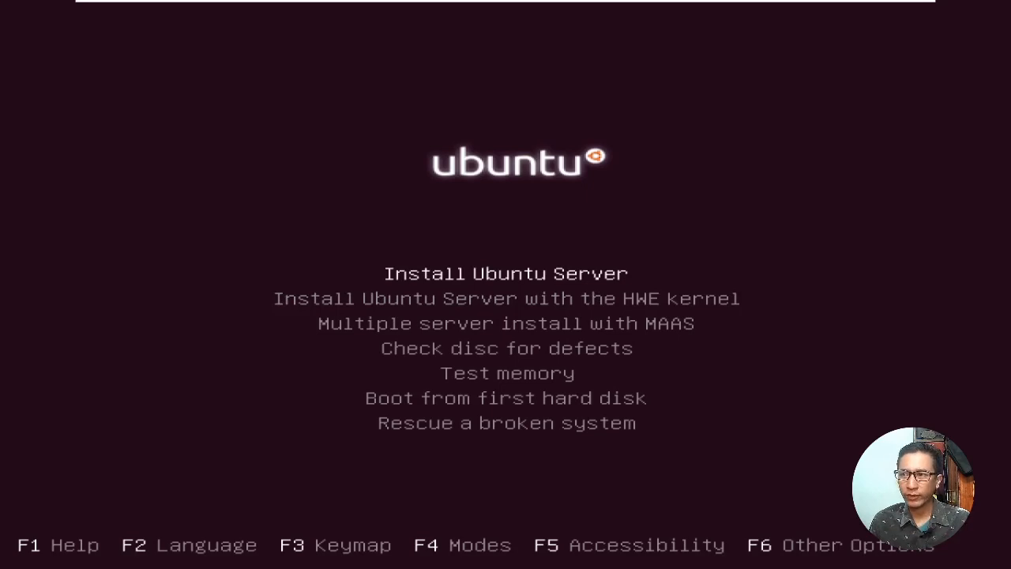
- Start the Ubuntu Server installation and choose English as the installation and system language
{"action": "key", "text": "Return"}
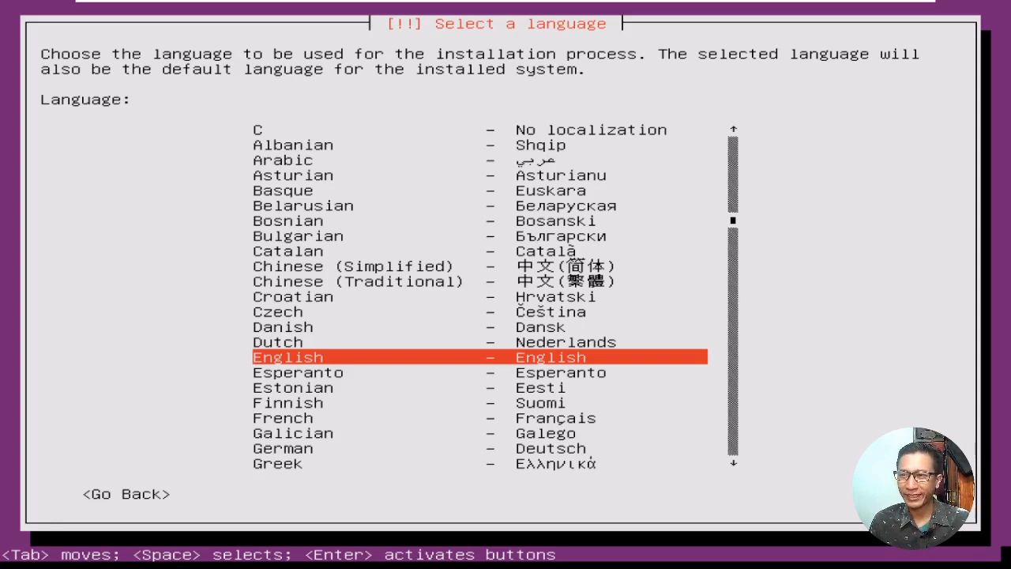
{"action": "key", "text": "Return"}
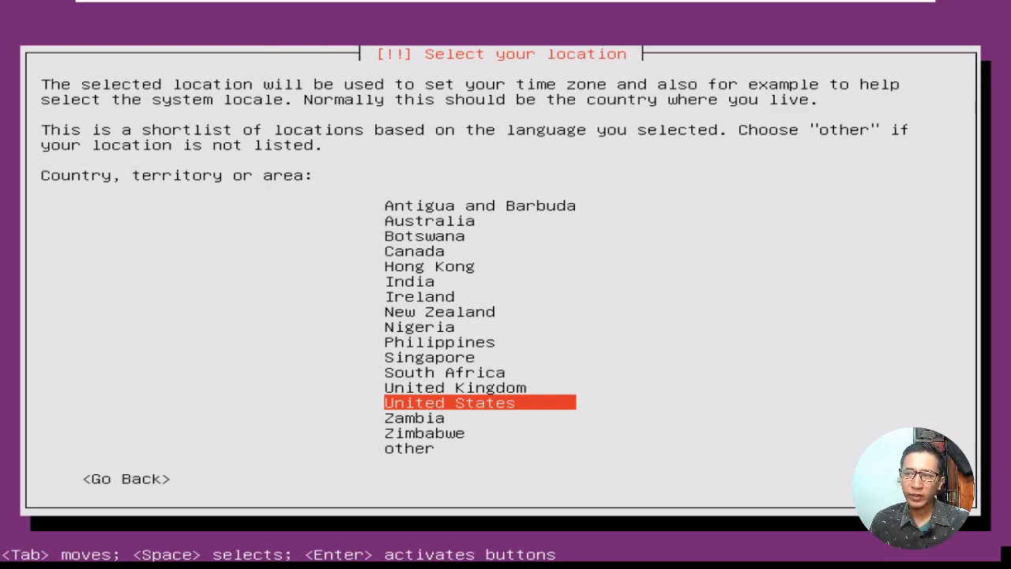
- Set the location outside the shortlist by choosing other, with Asia as the continent or region
{"action": "key", "text": "Down"}
{"action": "key", "text": "Down"}
{"action": "key", "text": "Down"}
{"action": "key", "text": "Return"}
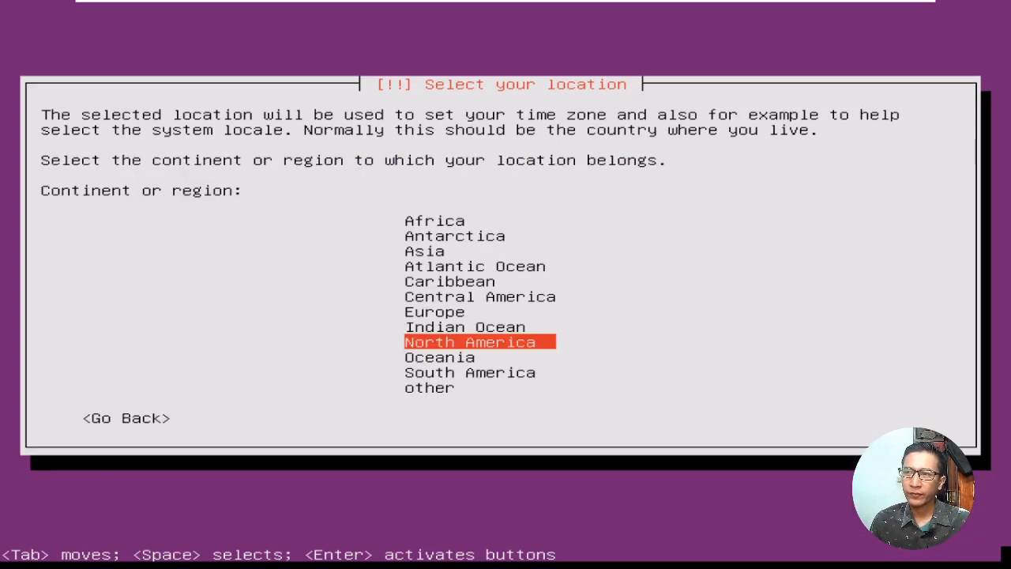
{"action": "key", "text": "Up"}
{"action": "key", "text": "Up"}
{"action": "key", "text": "Up"}
{"action": "key", "text": "Up"}
{"action": "key", "text": "Up"}
{"action": "key", "text": "Up"}
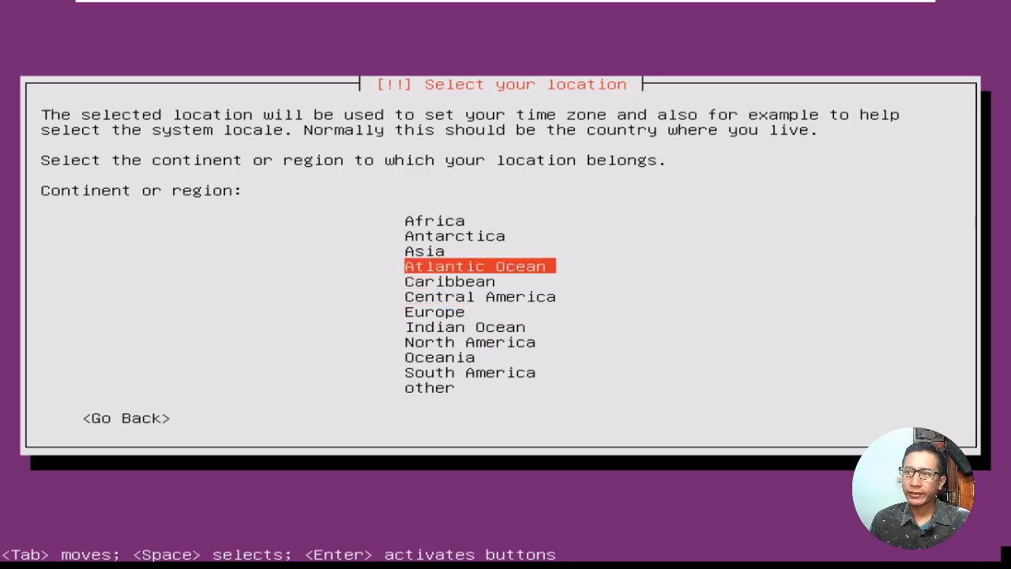
{"action": "key", "text": "Return"}
- Choose Indonesia as the country for the system location
{"action": "key", "text": "Down"}
{"action": "key", "text": "Down"}
{"action": "key", "text": "Down"}
{"action": "key", "text": "Down"}
{"action": "key", "text": "Down"}
{"action": "key", "text": "Down"}
{"action": "key", "text": "Down"}
{"action": "key", "text": "Down"}
{"action": "key", "text": "Down"}
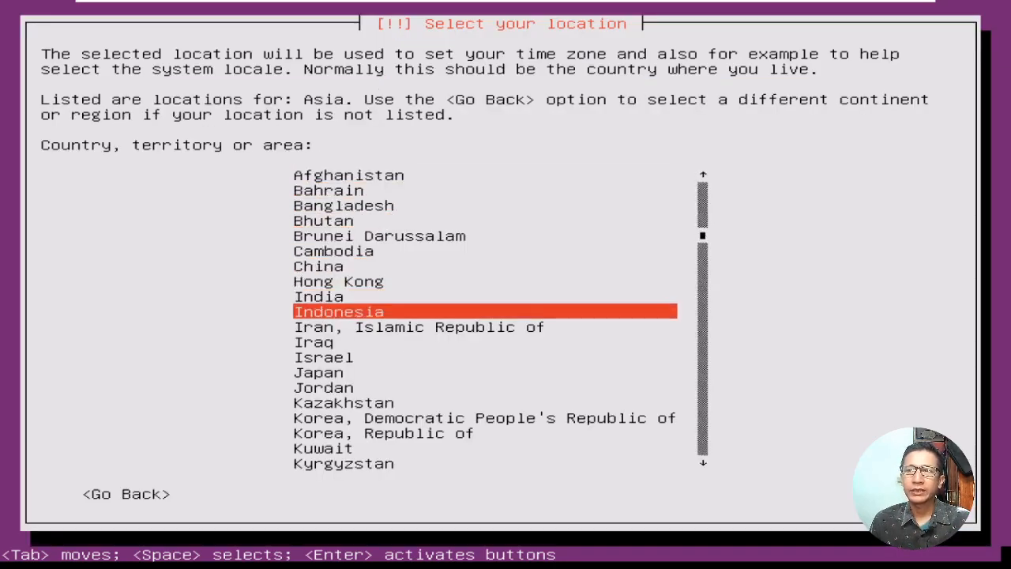
{"action": "key", "text": "Return"}
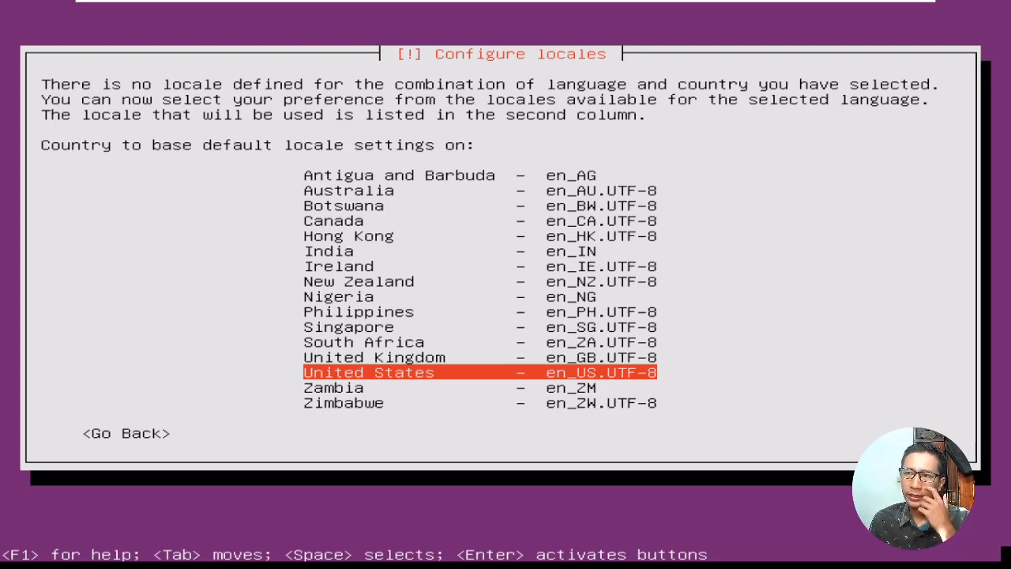
- Base the locale on United States (en_US.UTF-8) and set the keyboard to English (US) without layout detection
{"action": "key", "text": "Return"}
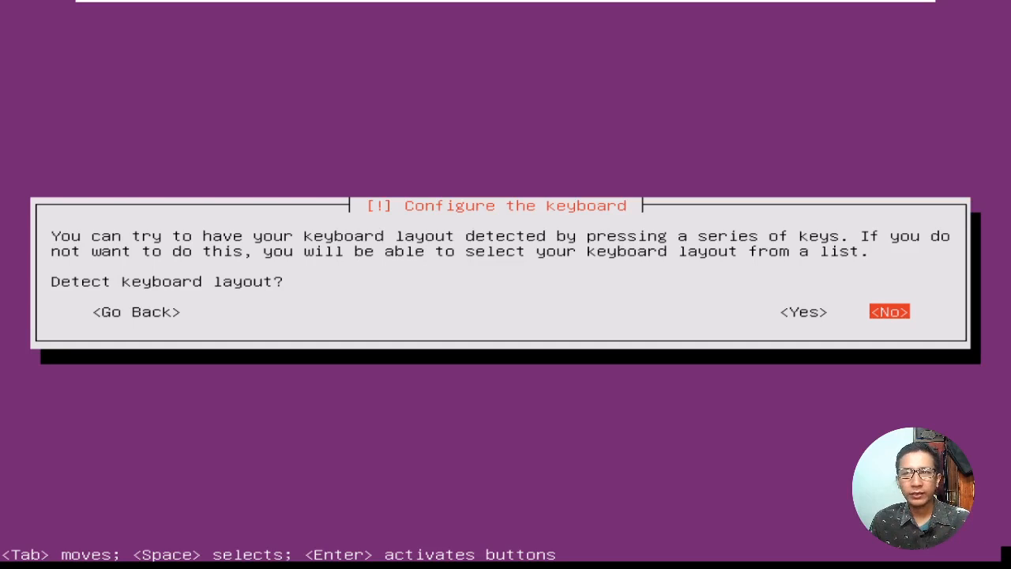
{"action": "key", "text": "Return"}
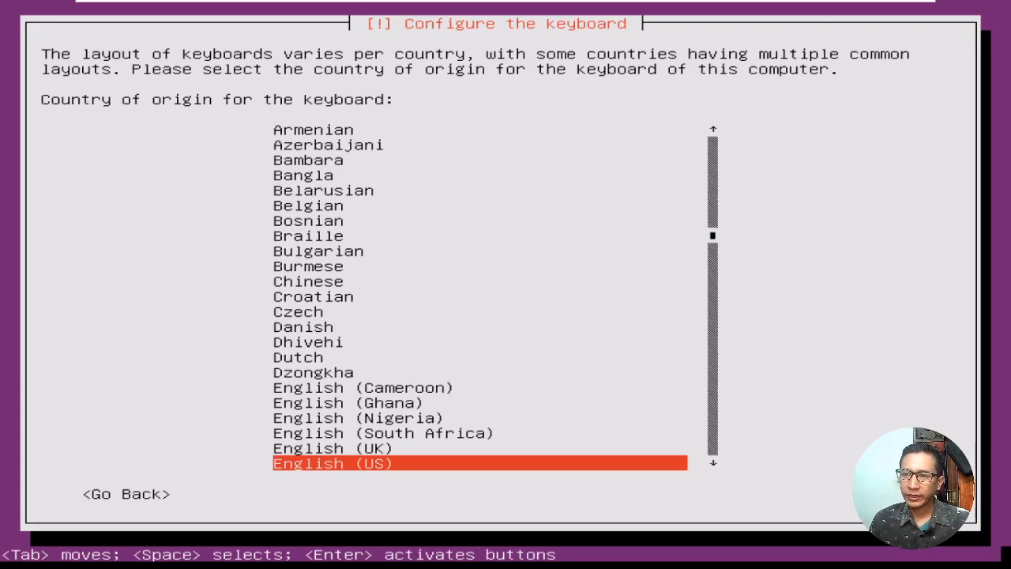
{"action": "key", "text": "Return"}
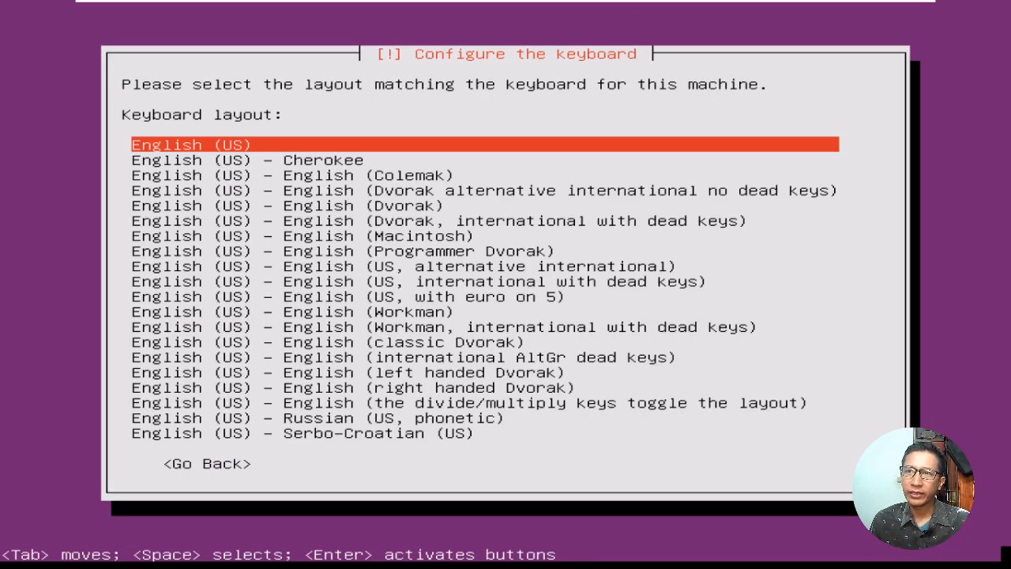
{"action": "key", "text": "Return"}
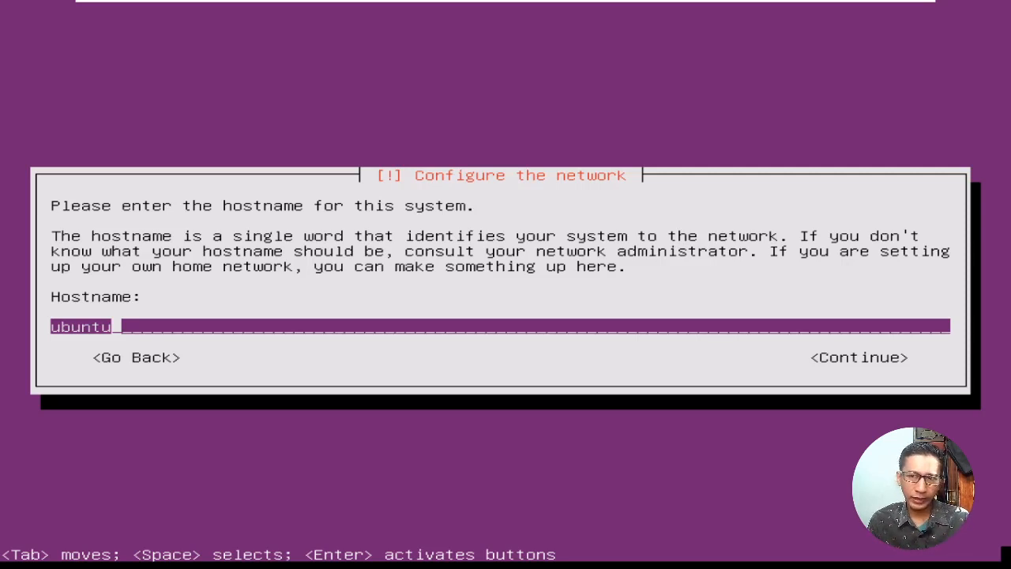
- Accept ubuntu as the hostname and use server as both the full name and username of the new account
{"action": "key", "text": "Tab"}
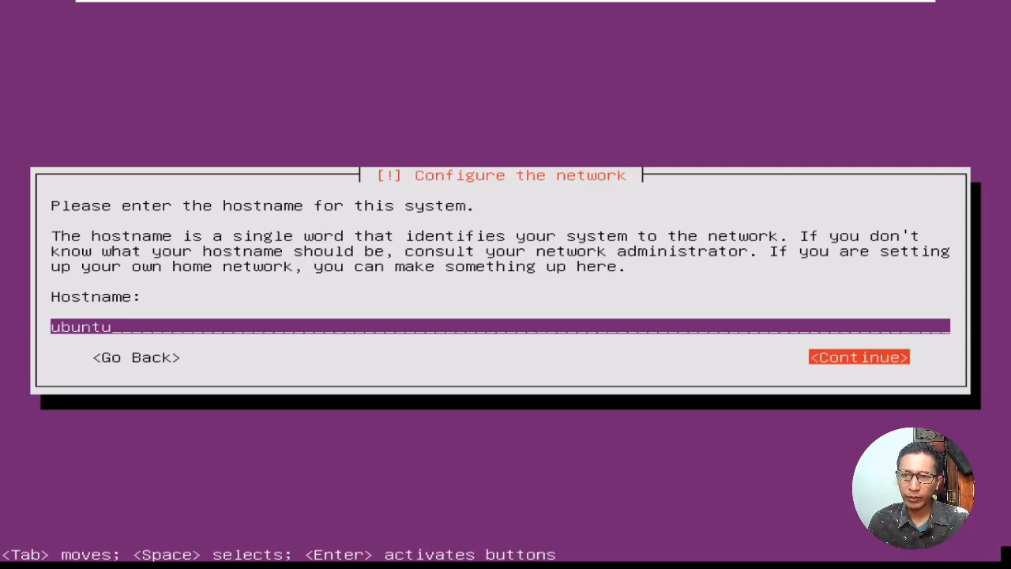
{"action": "key", "text": "Return"}
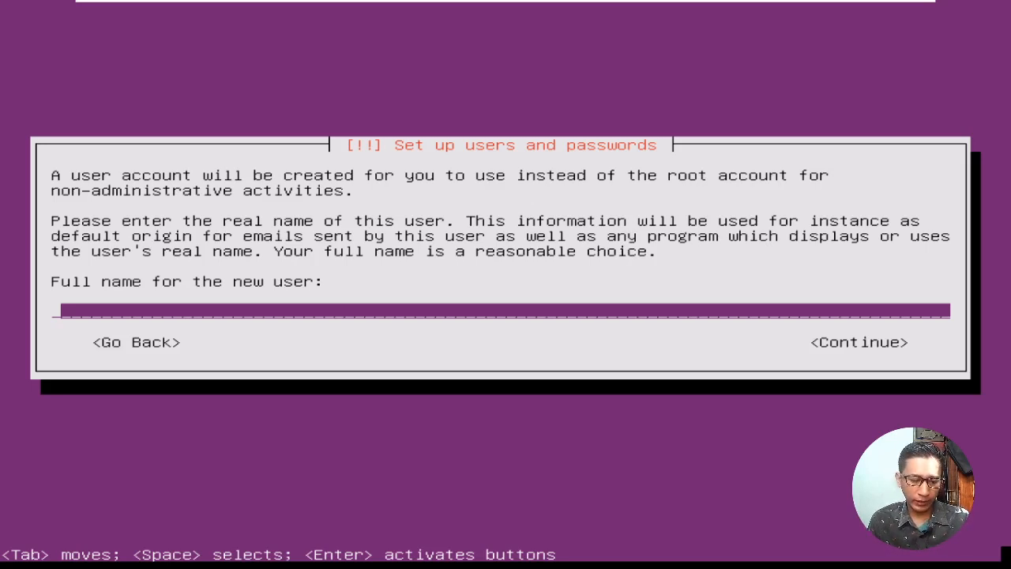
{"action": "type", "text": "server"}
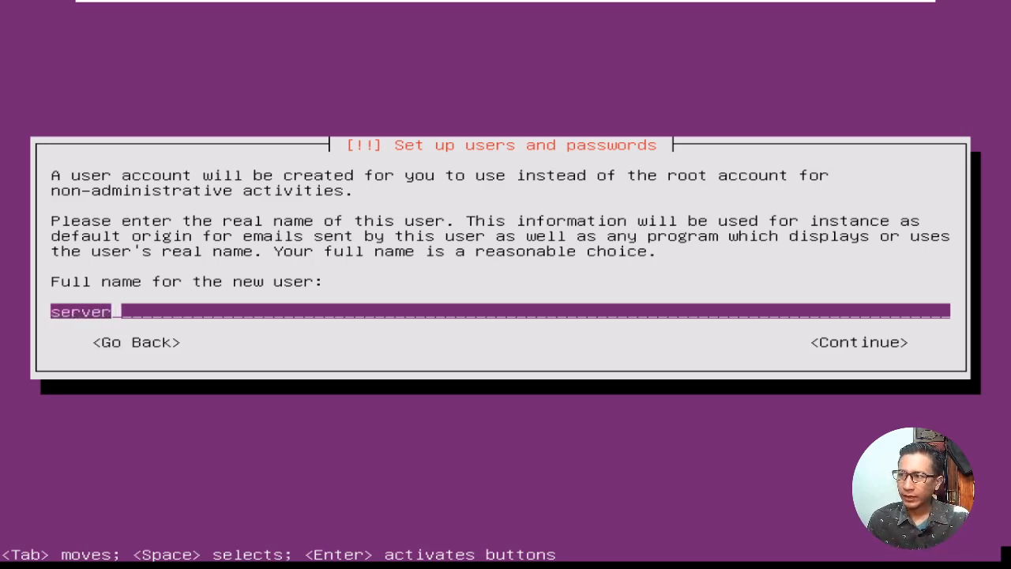
{"action": "key", "text": "Tab"}
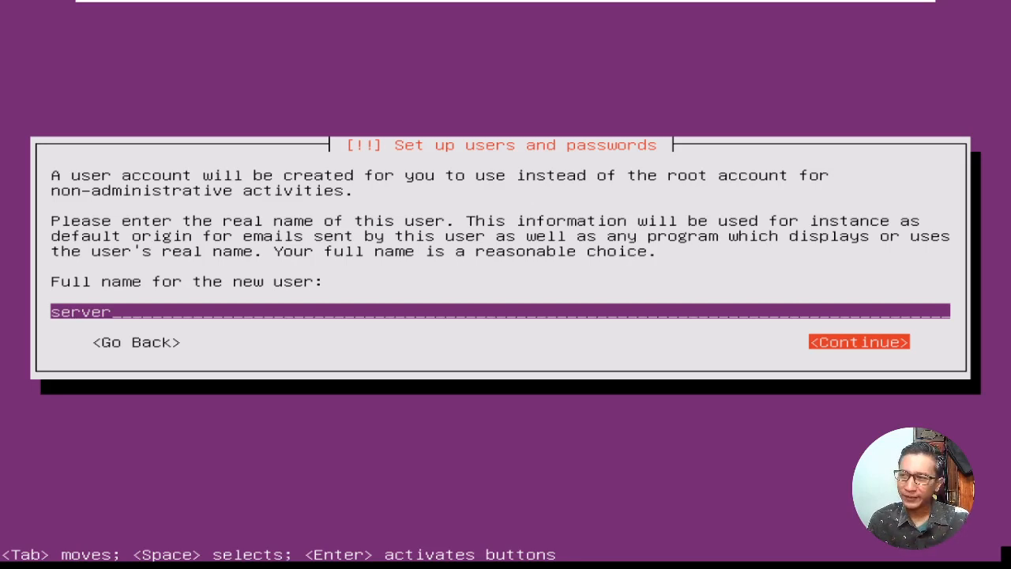
{"action": "key", "text": "Return"}
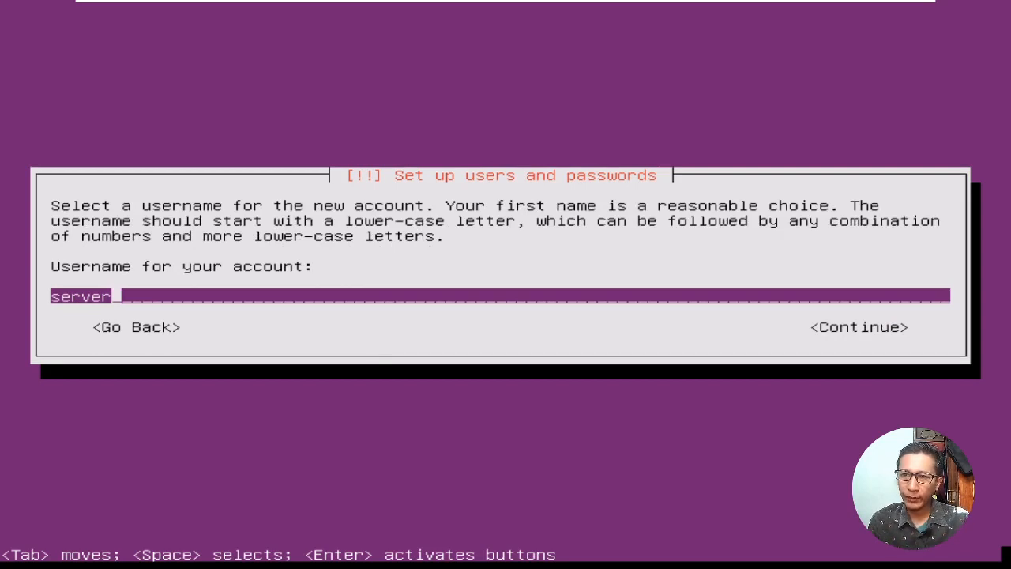
{"action": "key", "text": "Tab"}
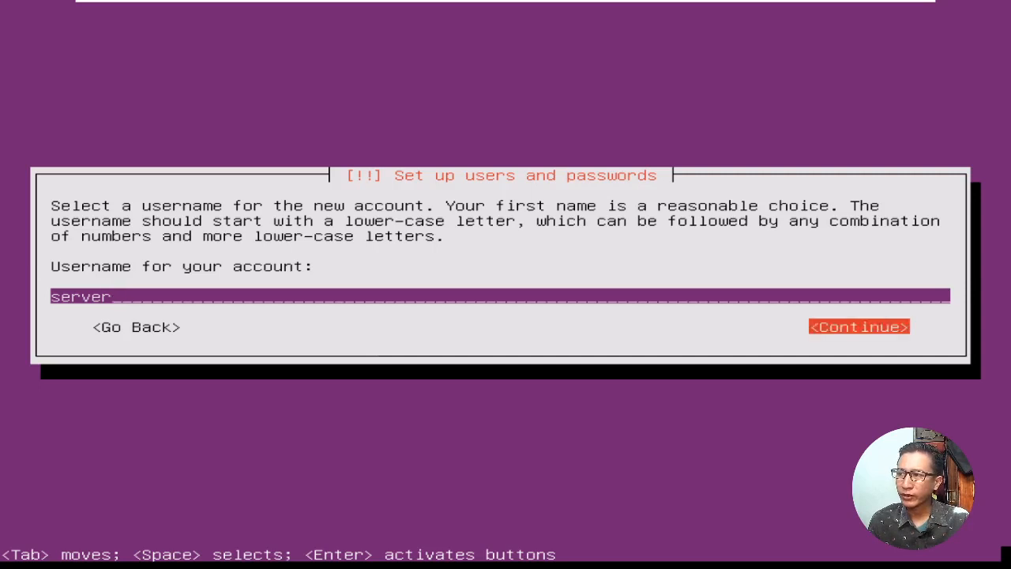
{"action": "key", "text": "Return"}
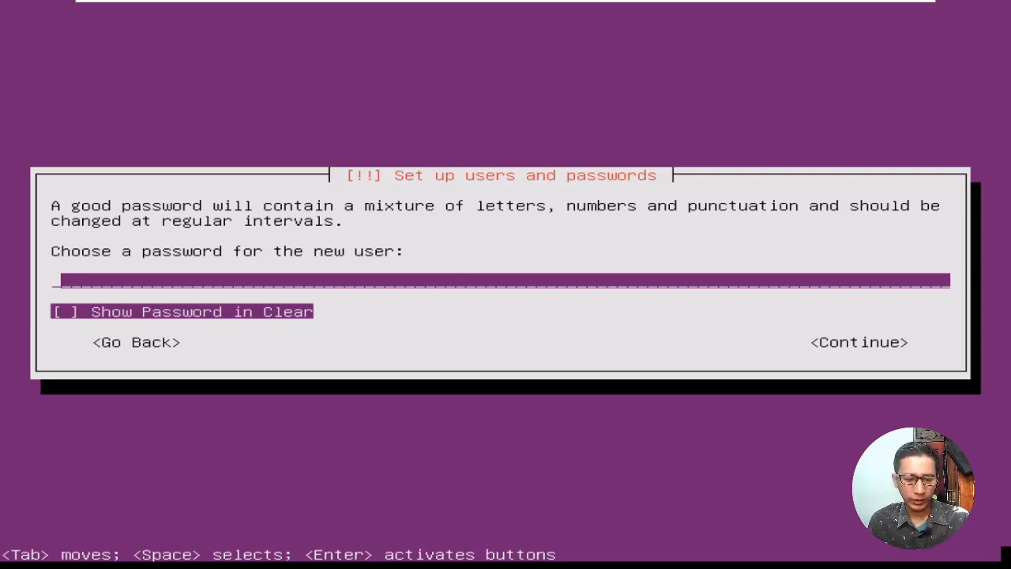
- Enter the new user's password, show it in clear to check it, and continue
{"action": "type", "text": "****"}
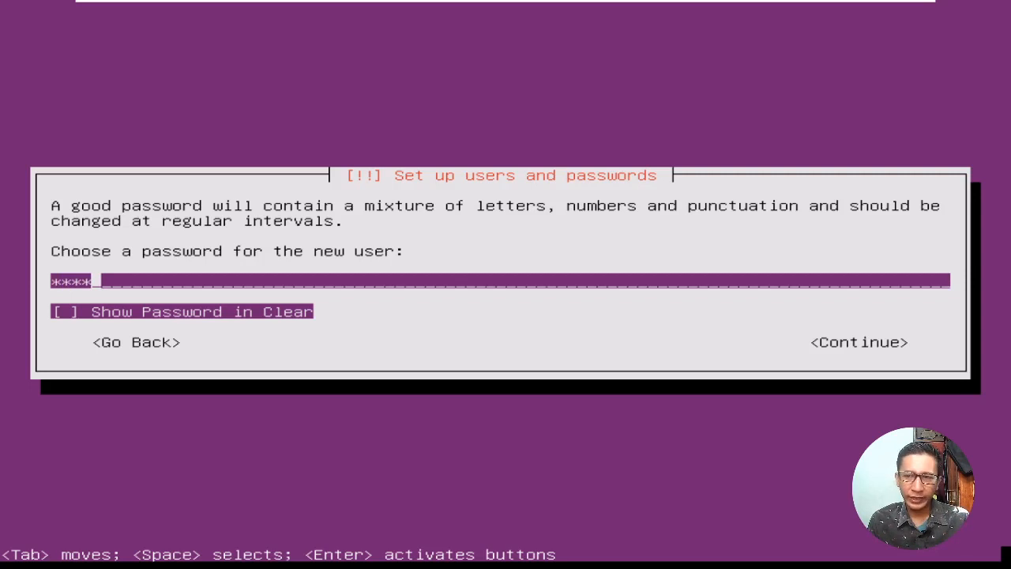
{"action": "key", "text": "Tab"}
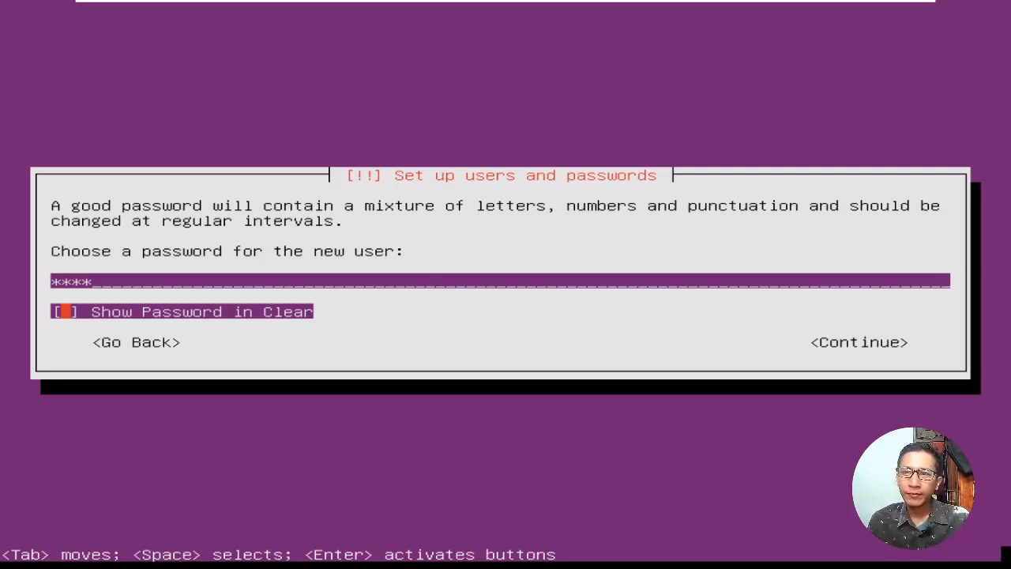
{"action": "key", "text": "space"}
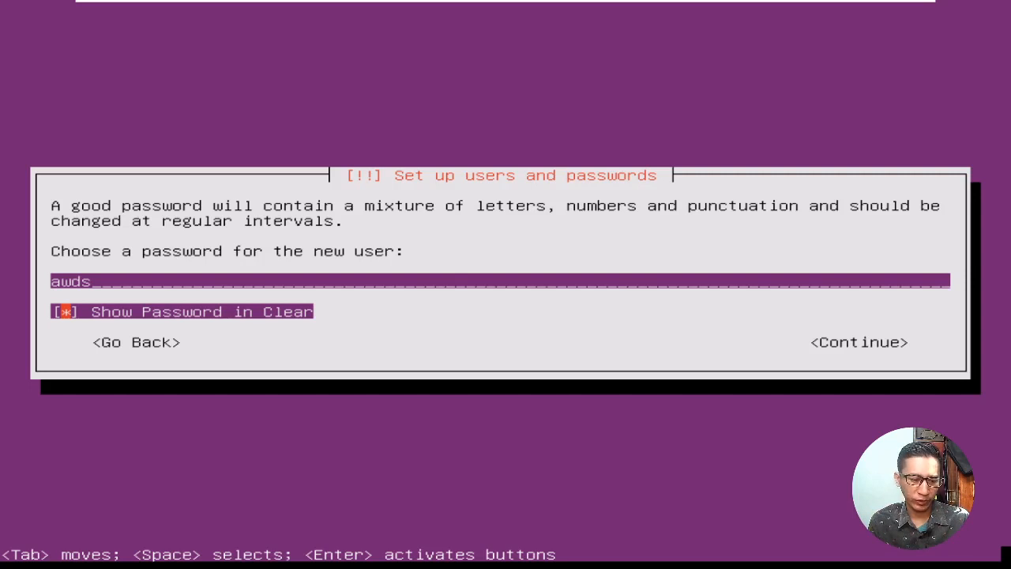
{"action": "key", "text": "Tab"}
{"action": "key", "text": "Return"}
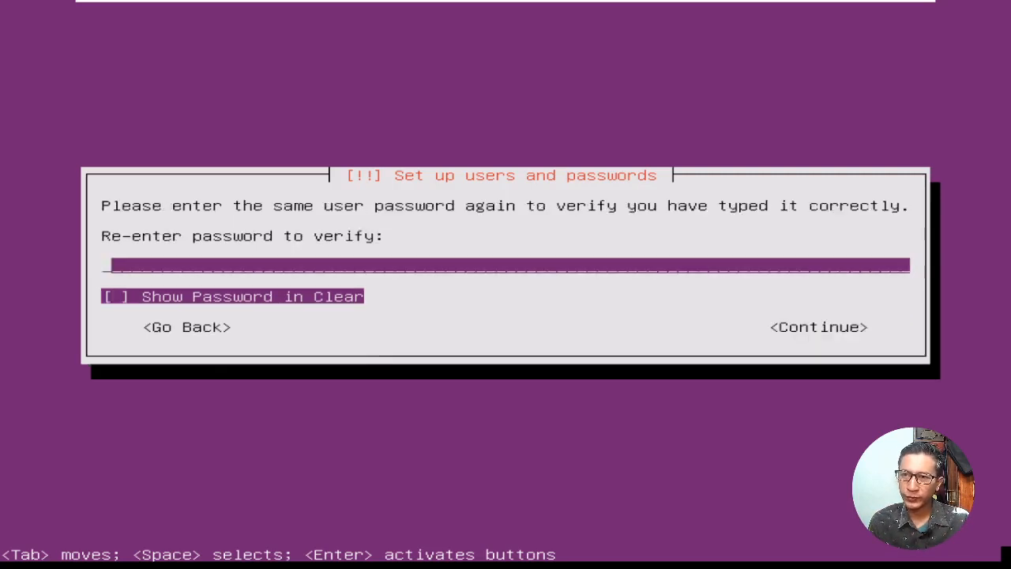
- Re-enter the user's password for verification, show it in clear, and continue
{"action": "type", "text": "****"}
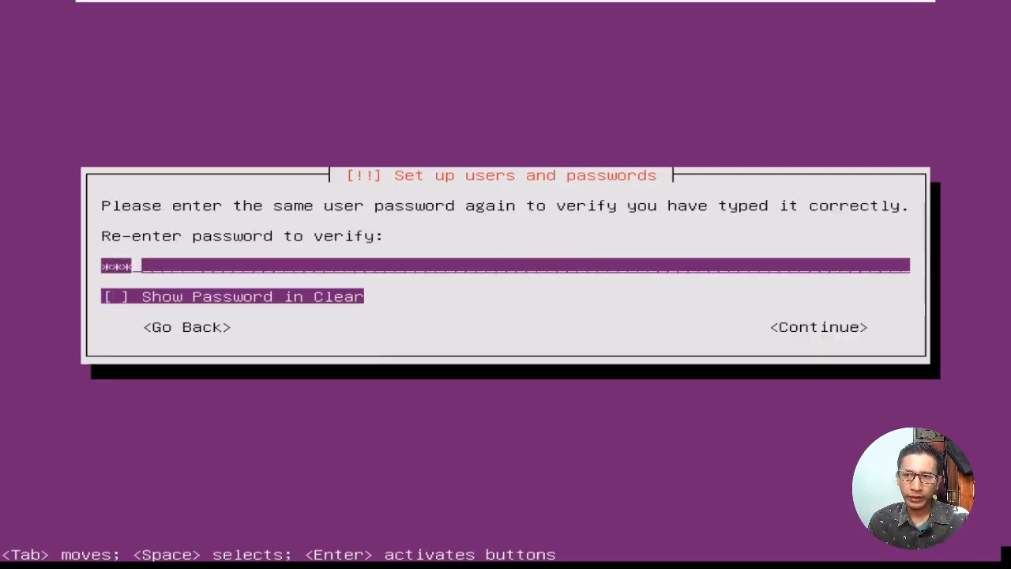
{"action": "key", "text": "Tab"}
{"action": "key", "text": "space"}
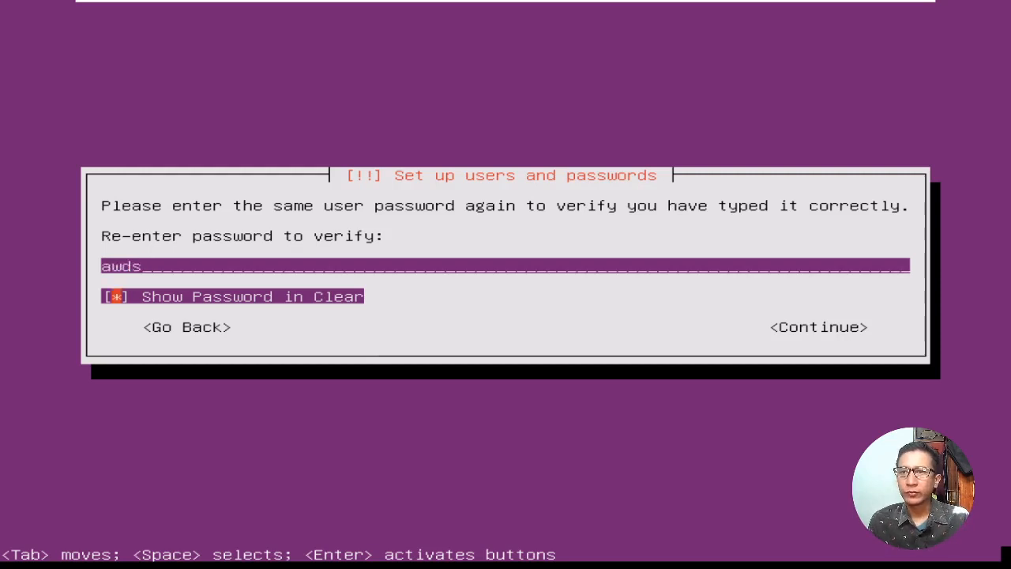
{"action": "key", "text": "Tab"}
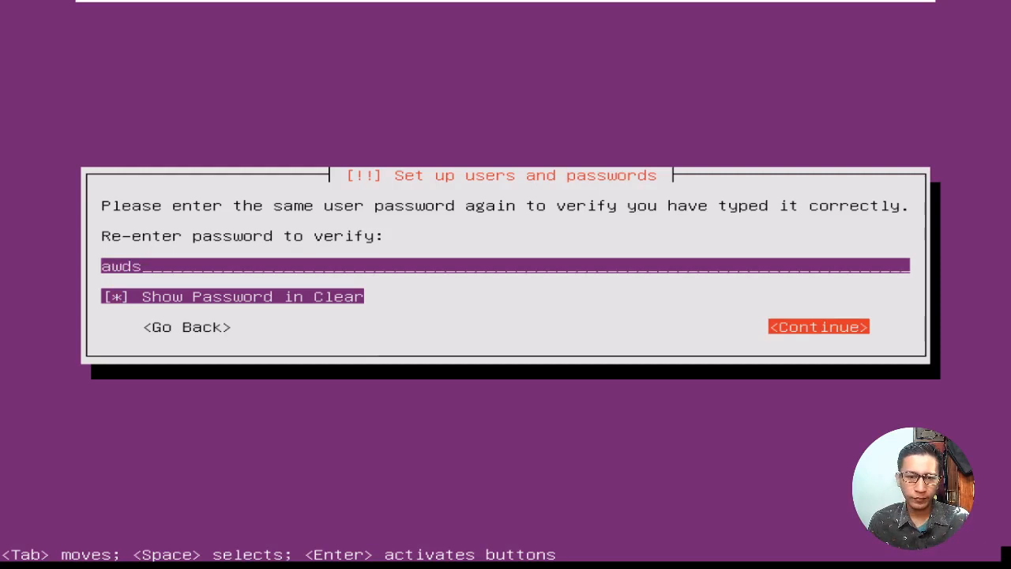
{"action": "key", "text": "Return"}
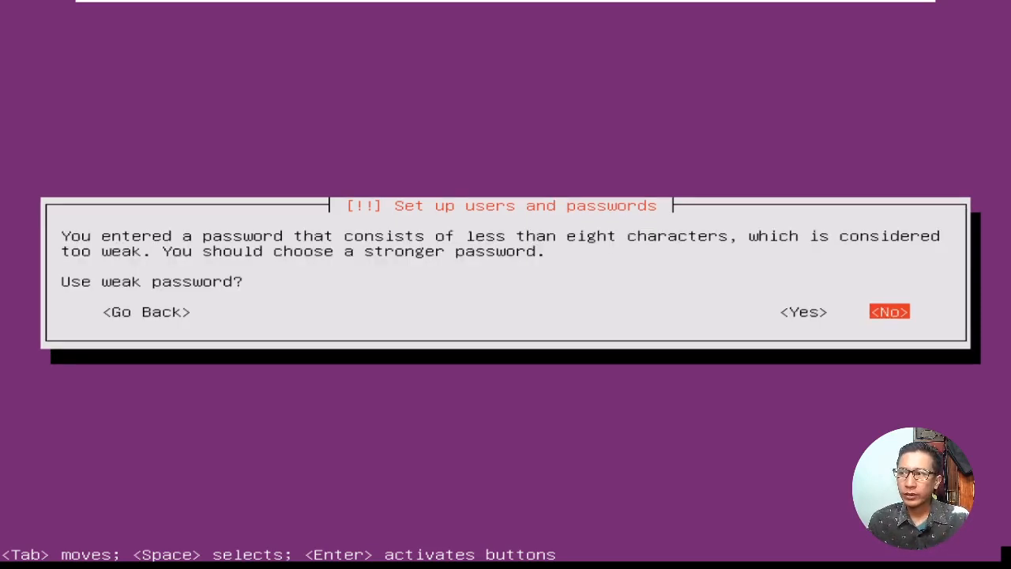
- Allow the weak password and decline encryption of the home directory
{"action": "key", "text": "Left"}
{"action": "key", "text": "Return"}
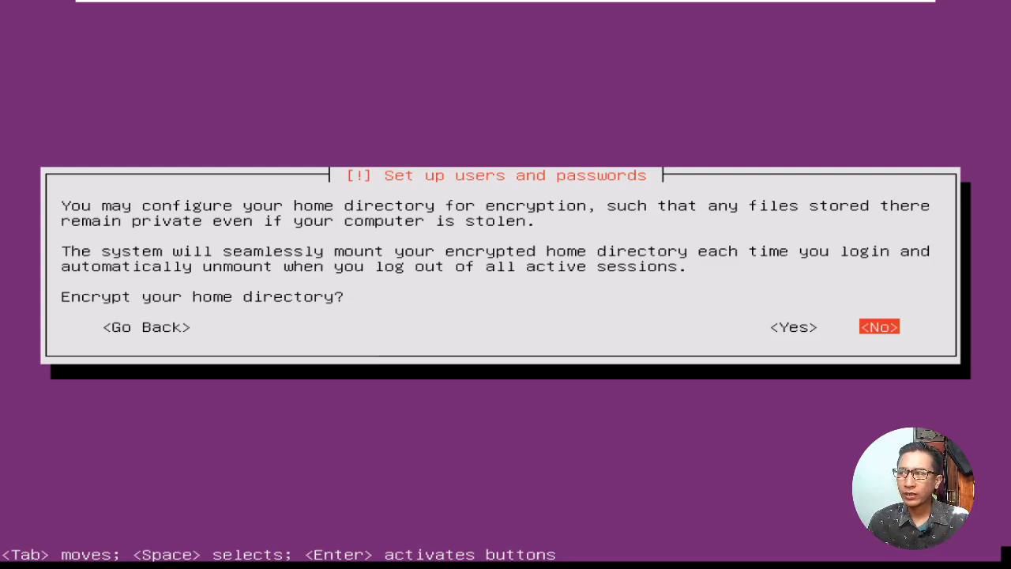
{"action": "key", "text": "Return"}
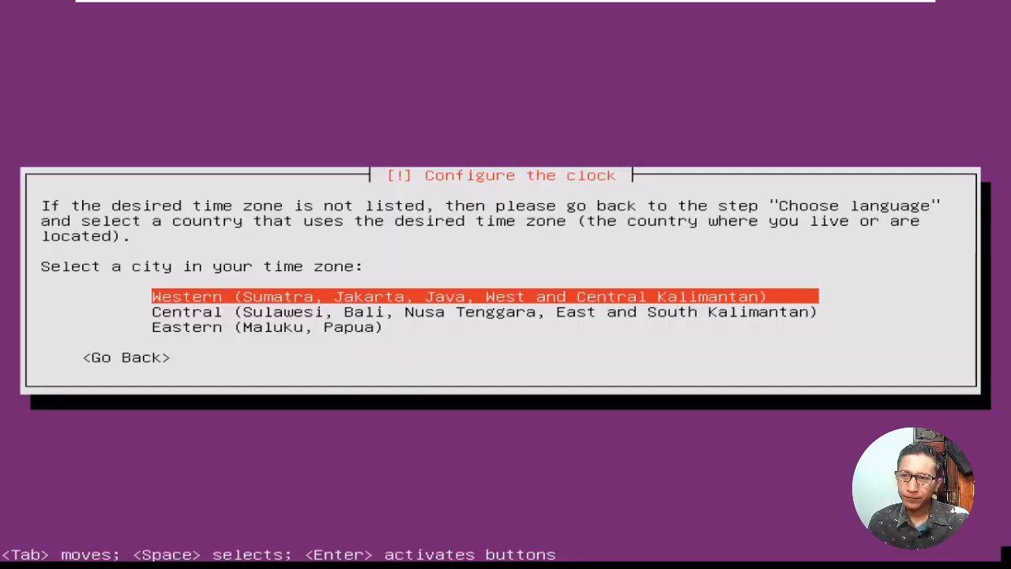
- Review the Indonesian time zones and choose Western (Sumatra, Jakarta, Java, West and Central Kalimantan)
{"action": "key", "text": "Down"}
{"action": "key", "text": "Down"}
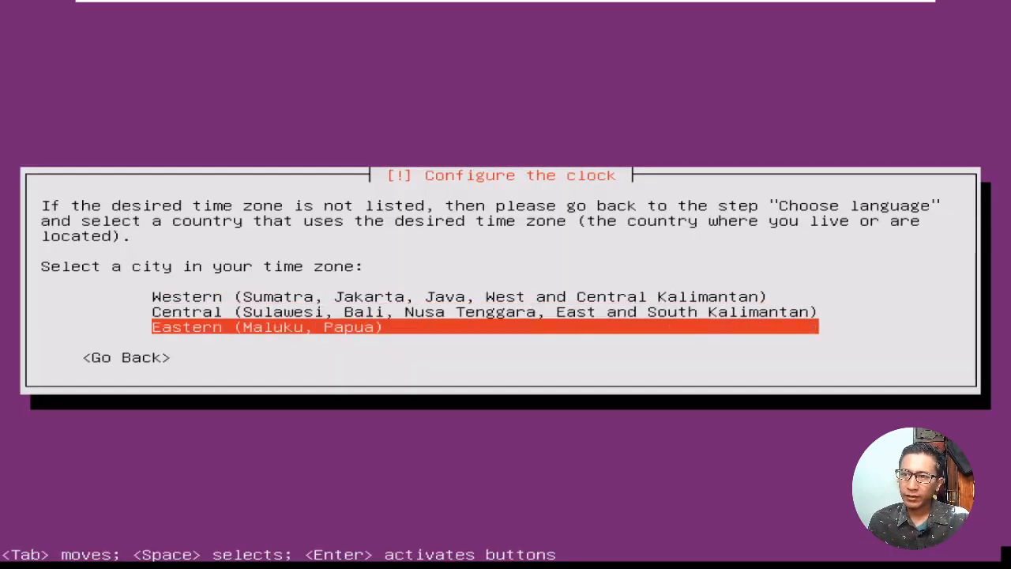
{"action": "key", "text": "Up"}
{"action": "key", "text": "Up"}
{"action": "key", "text": "Down"}
{"action": "key", "text": "Down"}
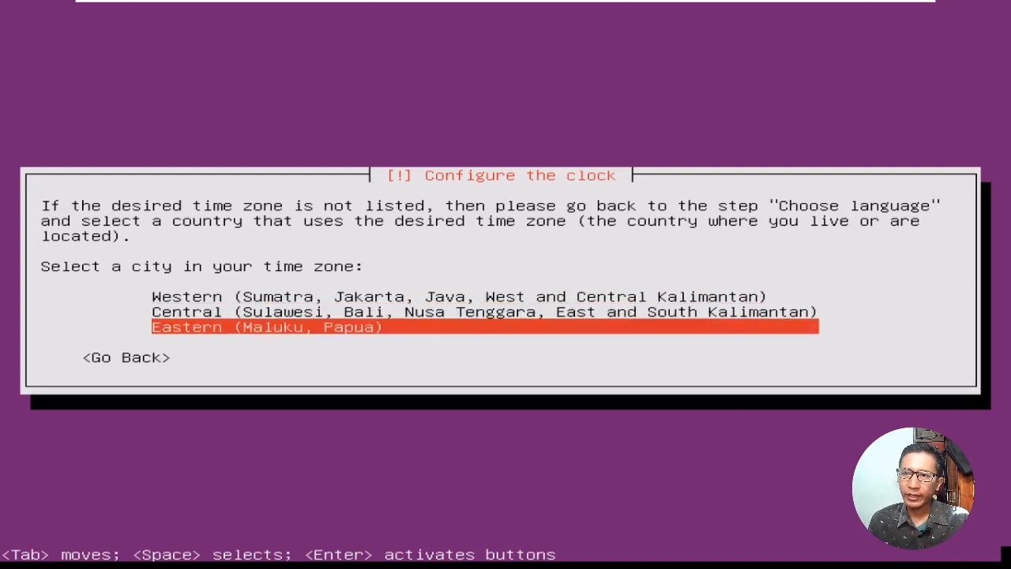
{"action": "key", "text": "Up"}
{"action": "key", "text": "Up"}
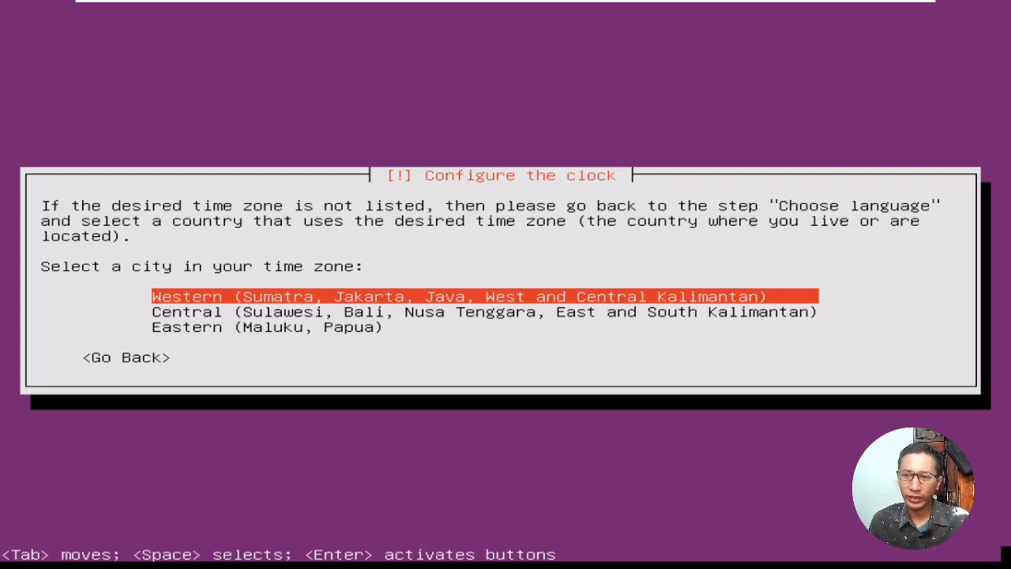
{"action": "key", "text": "Return"}
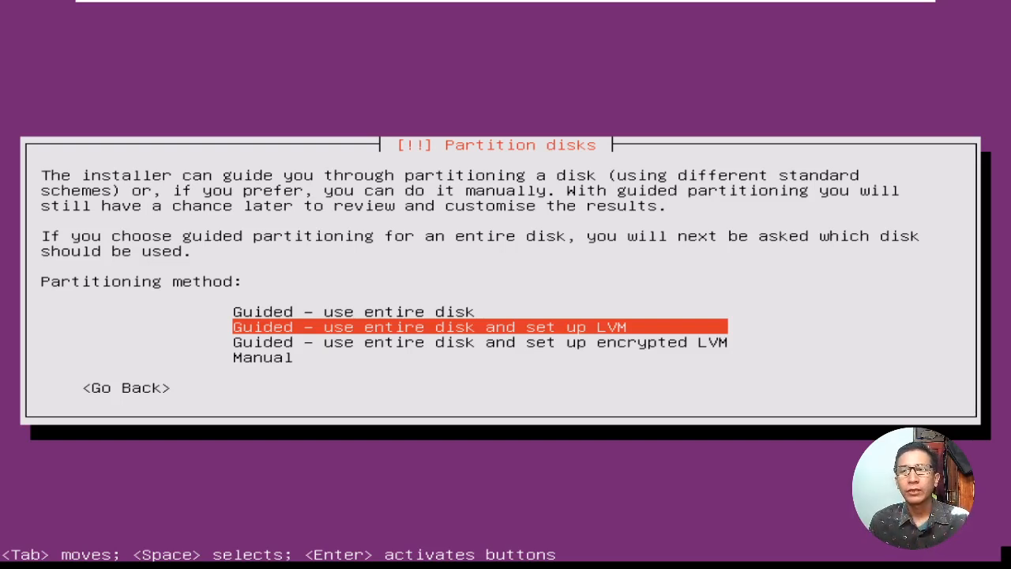
- Examine the available disk partitioning methods, from guided use of the entire disk through the LVM options to manual
{"action": "key", "text": "Up"}
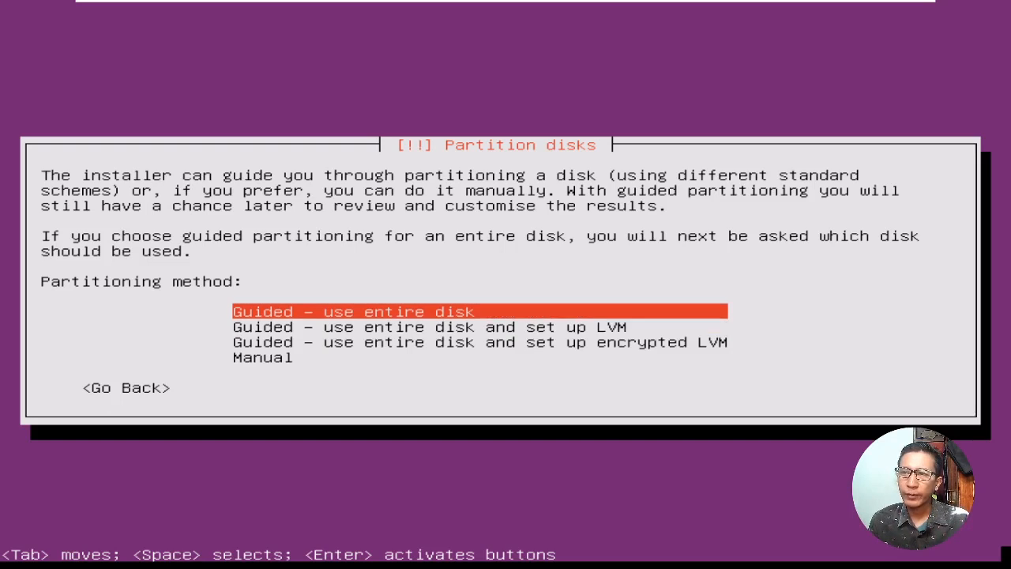
{"action": "key", "text": "Down"}
{"action": "key", "text": "Down"}
{"action": "key", "text": "Down"}
{"action": "key", "text": "Up"}
{"action": "key", "text": "Up"}
{"action": "key", "text": "Up"}
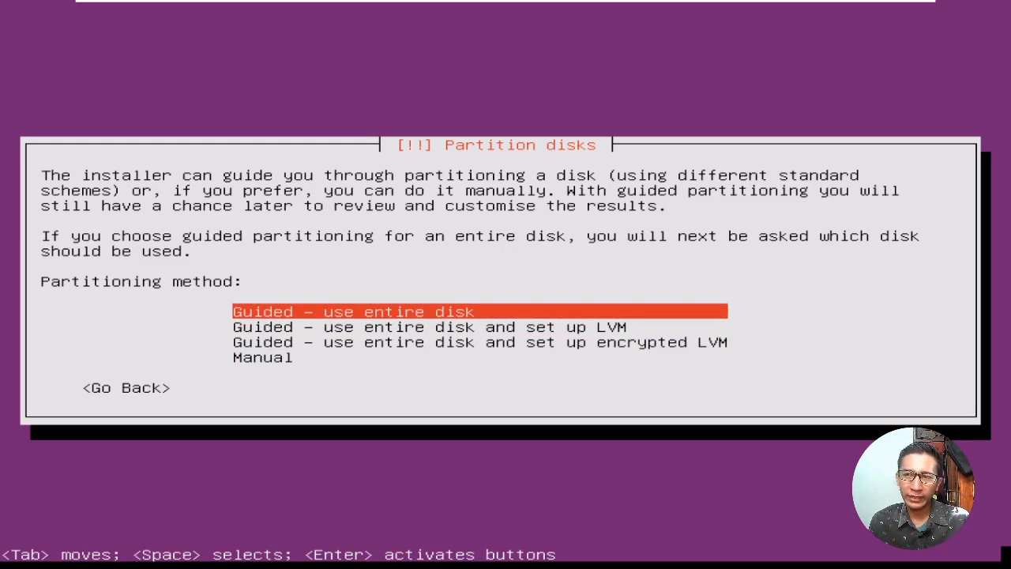
{"action": "key", "text": "Down"}
{"action": "key", "text": "Down"}
{"action": "key", "text": "Up"}
{"action": "key", "text": "Up"}
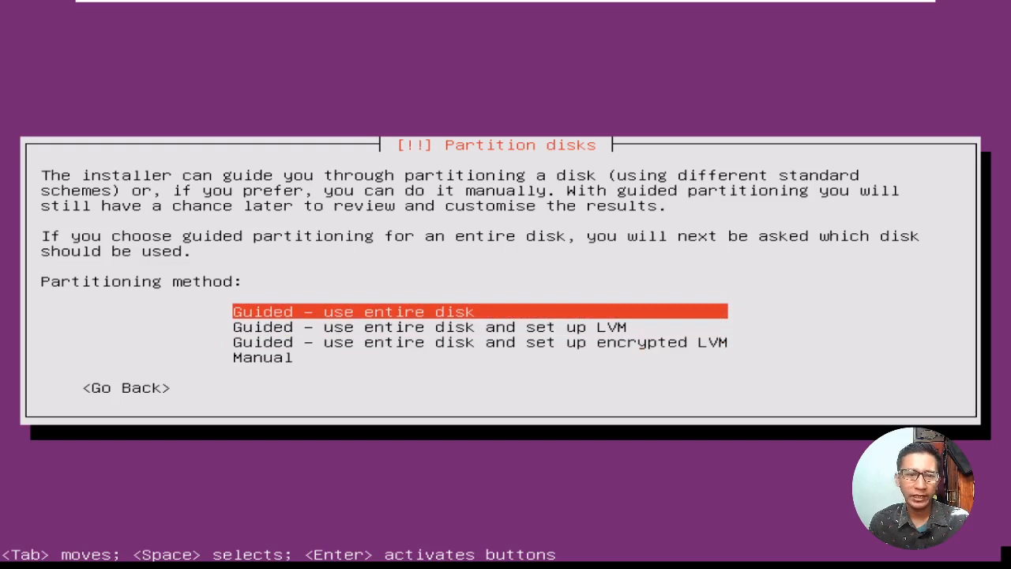
- Choose the manual partitioning method for the disk
{"action": "key", "text": "Down"}
{"action": "key", "text": "Down"}
{"action": "key", "text": "Down"}
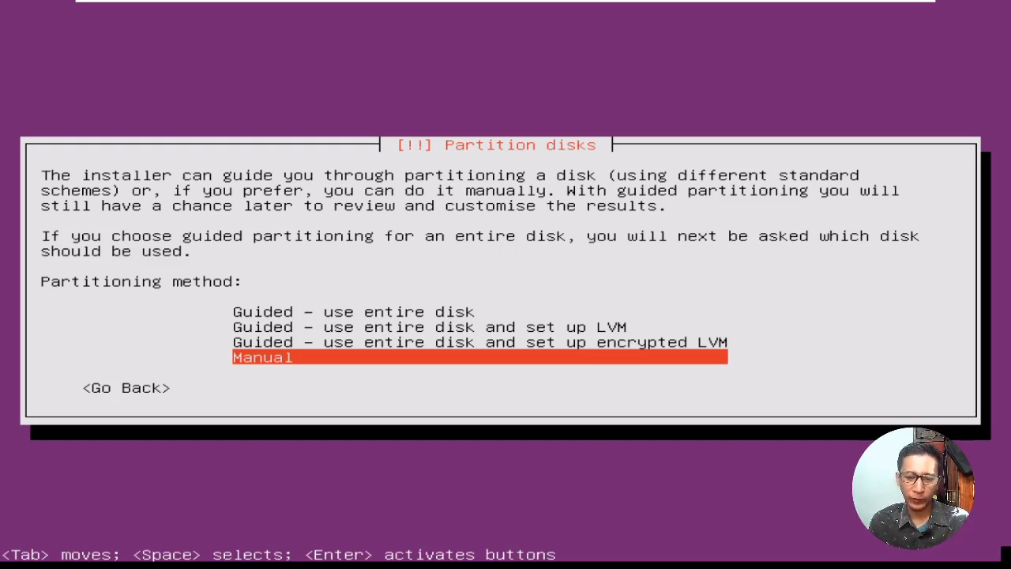
{"action": "key", "text": "Return"}
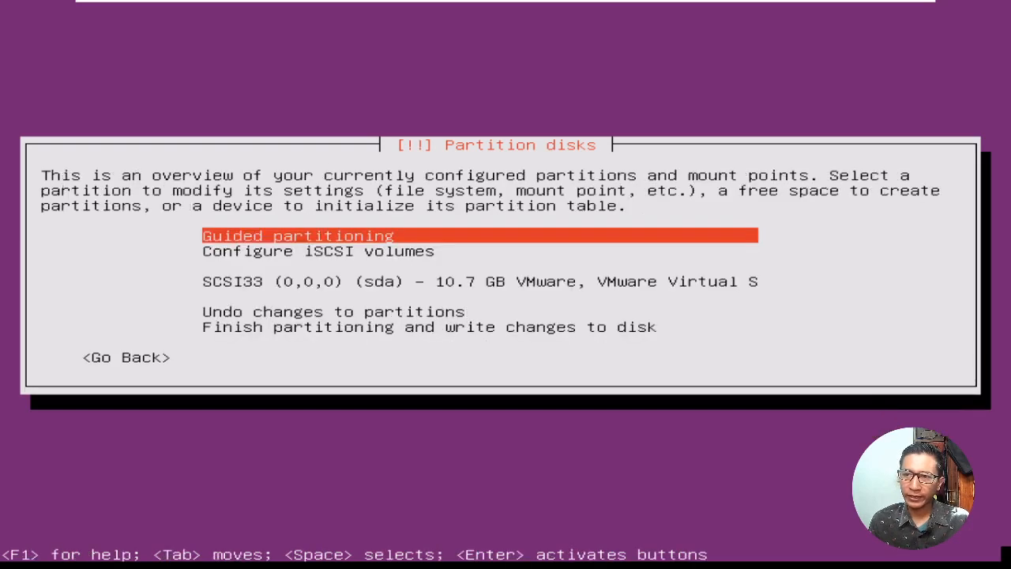
- Create a new empty partition table on the 10.7 GB VMware virtual disk (sda)
{"action": "key", "text": "Down"}
{"action": "key", "text": "Down"}
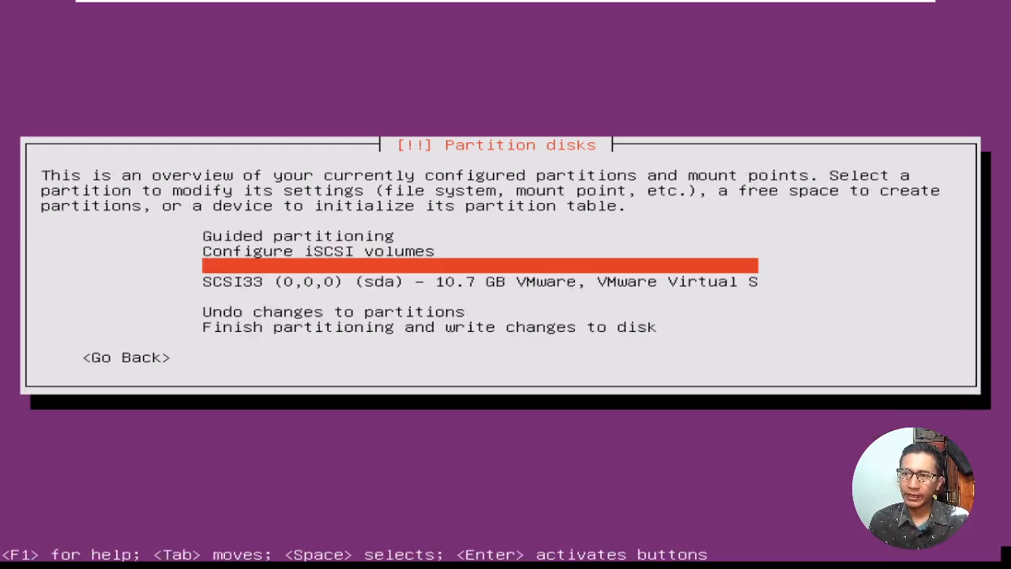
{"action": "key", "text": "Down"}
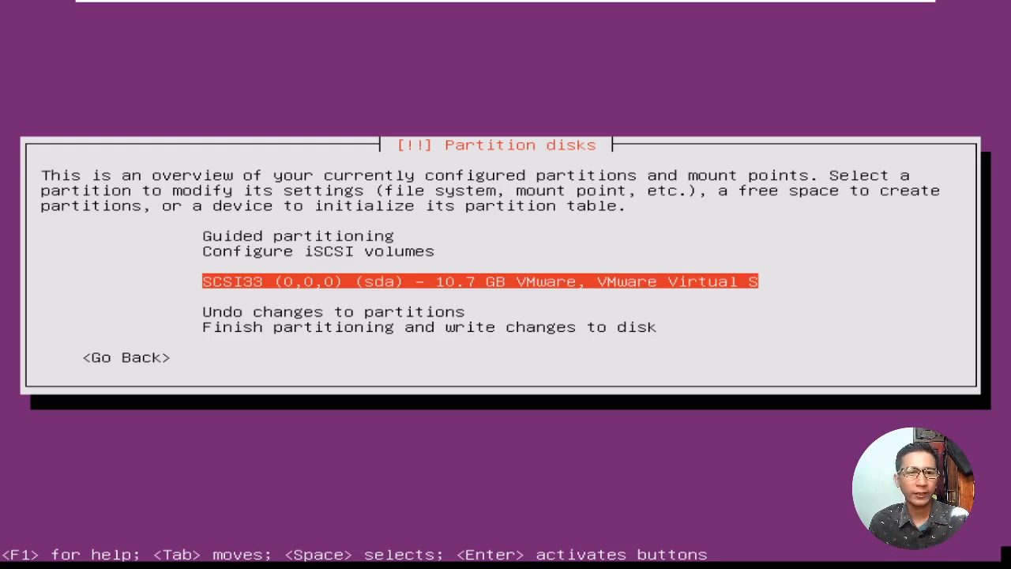
{"action": "key", "text": "Return"}
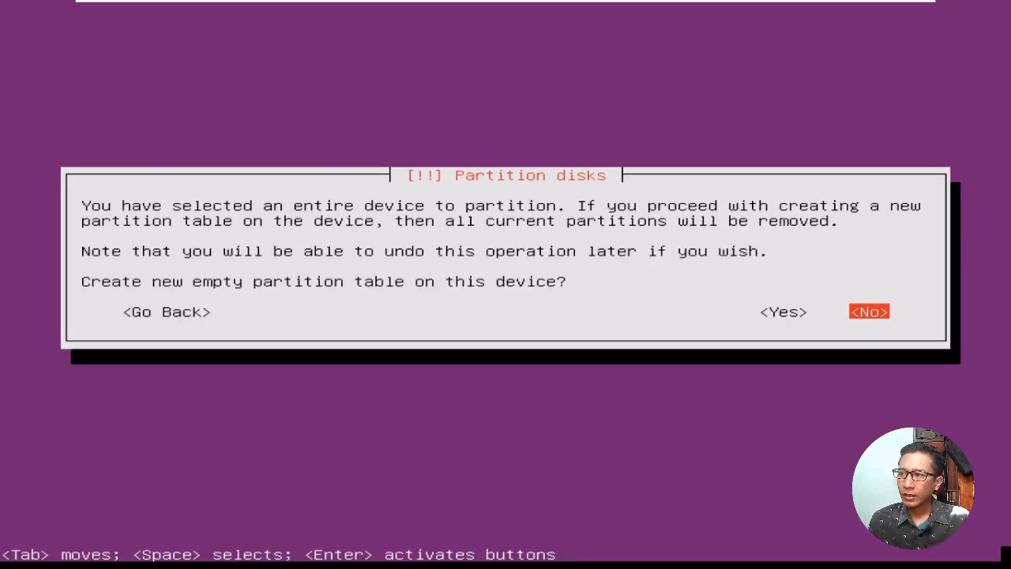
{"action": "key", "text": "Left"}
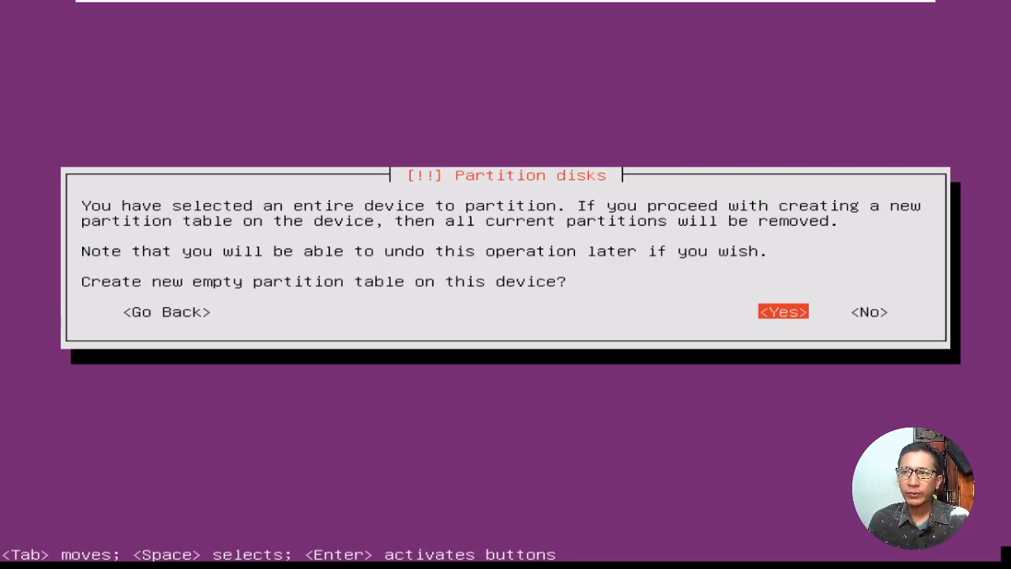
{"action": "key", "text": "Return"}
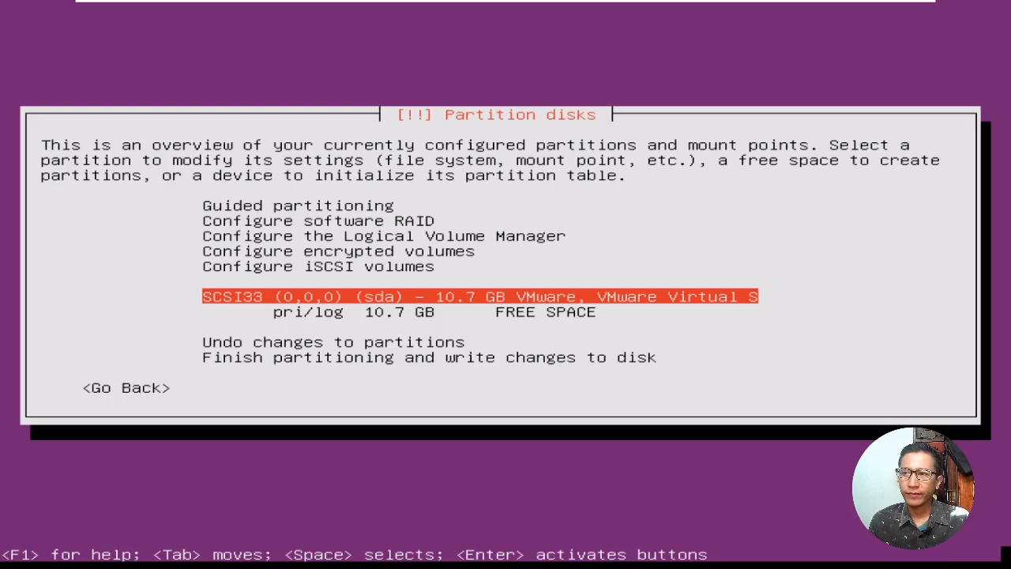
- Create a new partition in the disk's free space with a size of 4 GB
{"action": "key", "text": "Down"}
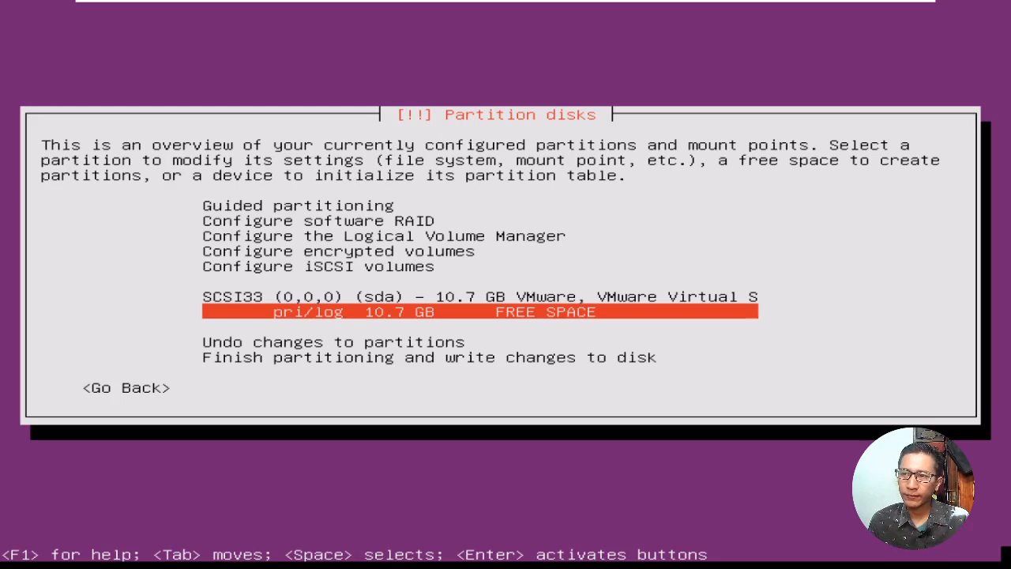
{"action": "key", "text": "Return"}
{"action": "key", "text": "Return"}
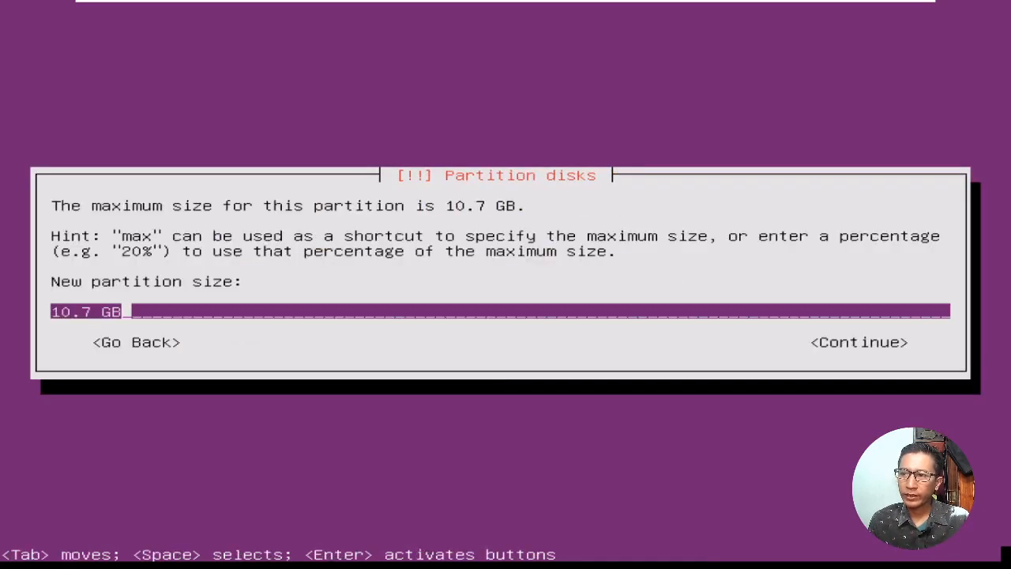
{"action": "key", "text": "Left"}
{"action": "key", "text": "Left"}
{"action": "key", "text": "Left"}
{"action": "key", "text": "Left"}
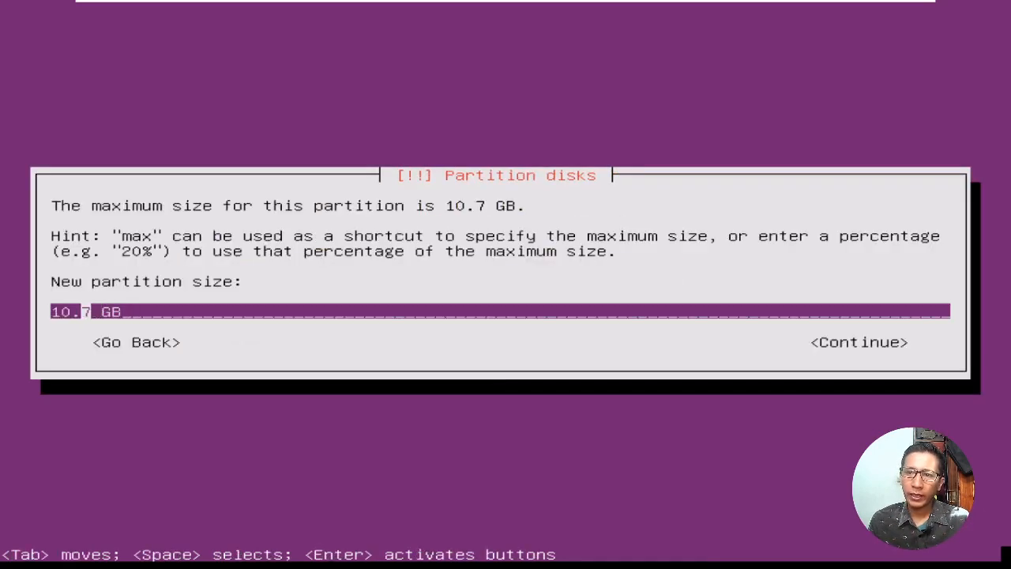
{"action": "key", "text": "Delete"}
{"action": "key", "text": "BackSpace"}
{"action": "key", "text": "BackSpace"}
{"action": "key", "text": "BackSpace"}
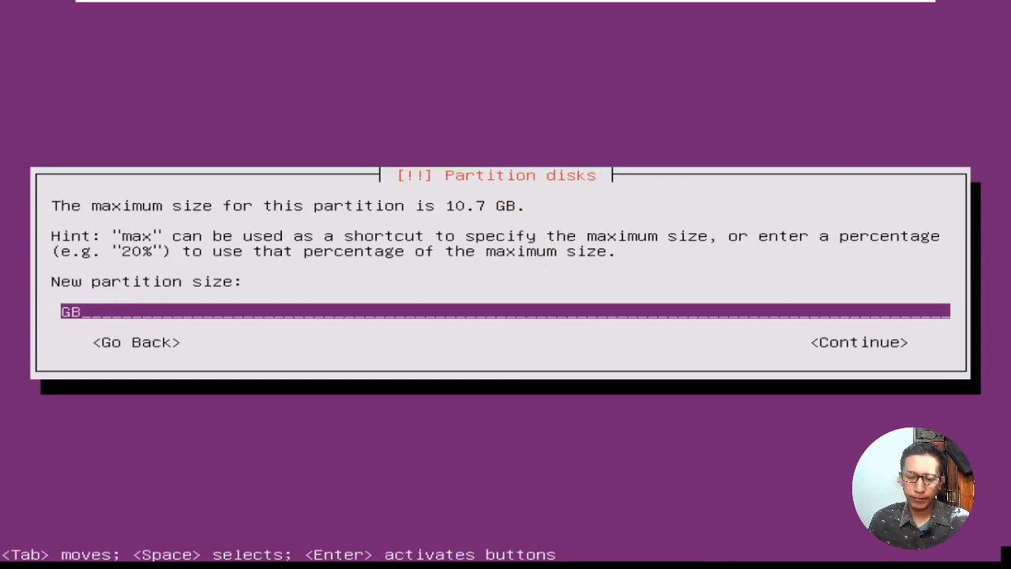
{"action": "type", "text": "4"}
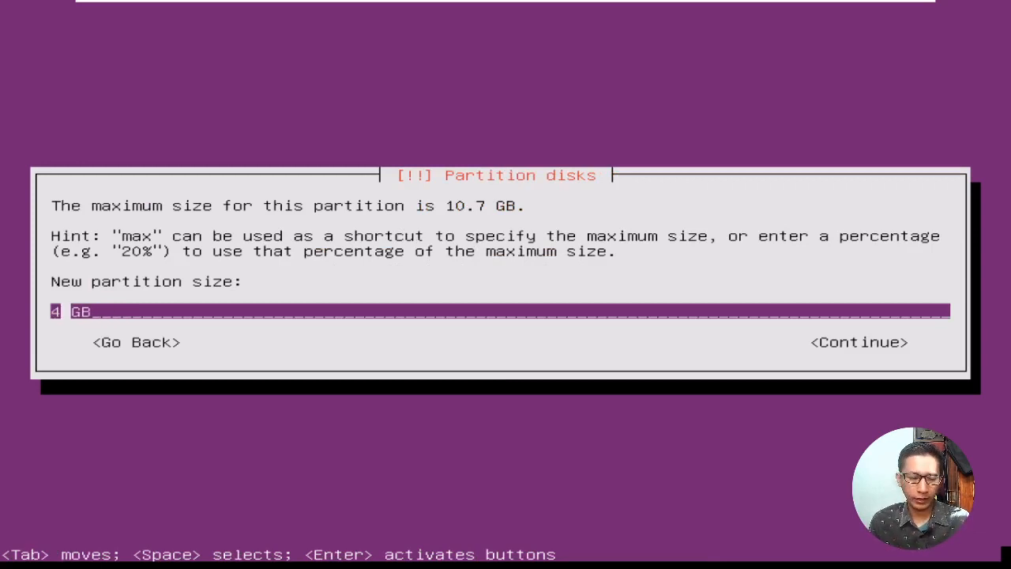
{"action": "key", "text": "Tab"}
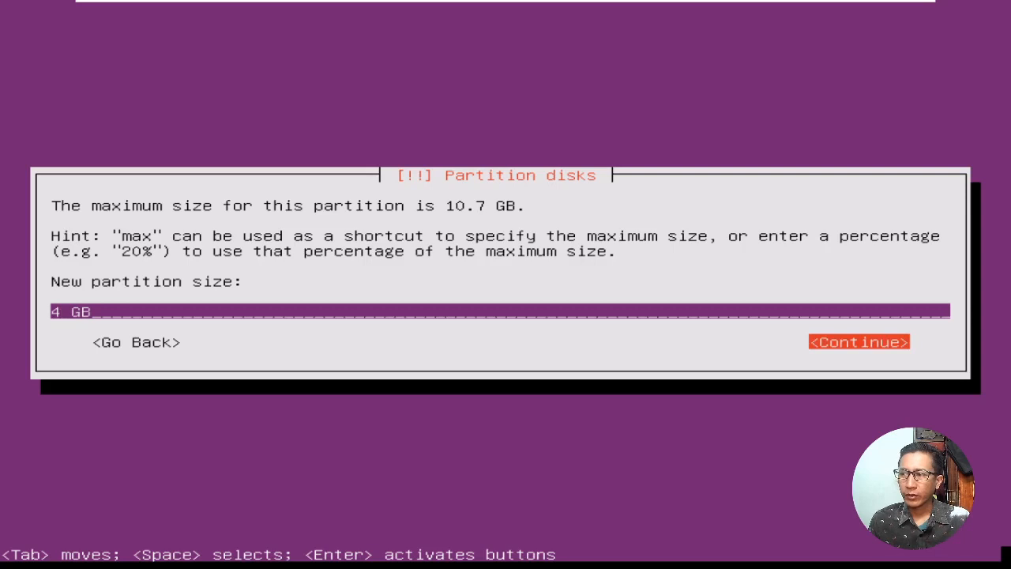
{"action": "key", "text": "Return"}
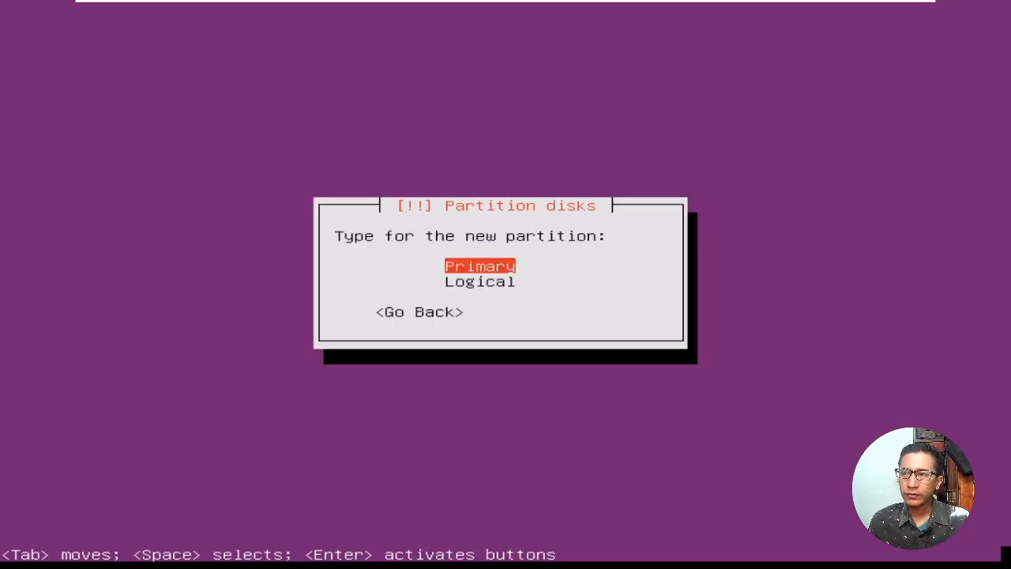
- Make the 4 GB partition primary and place it at the beginning of the available space
{"action": "key", "text": "Down"}
{"action": "key", "text": "Up"}
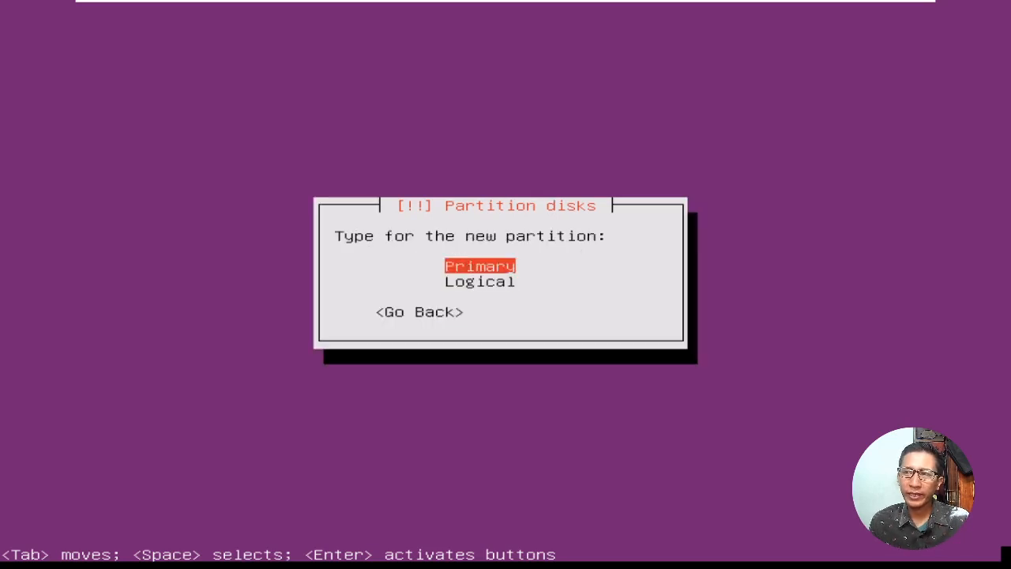
{"action": "key", "text": "Down"}
{"action": "key", "text": "Up"}
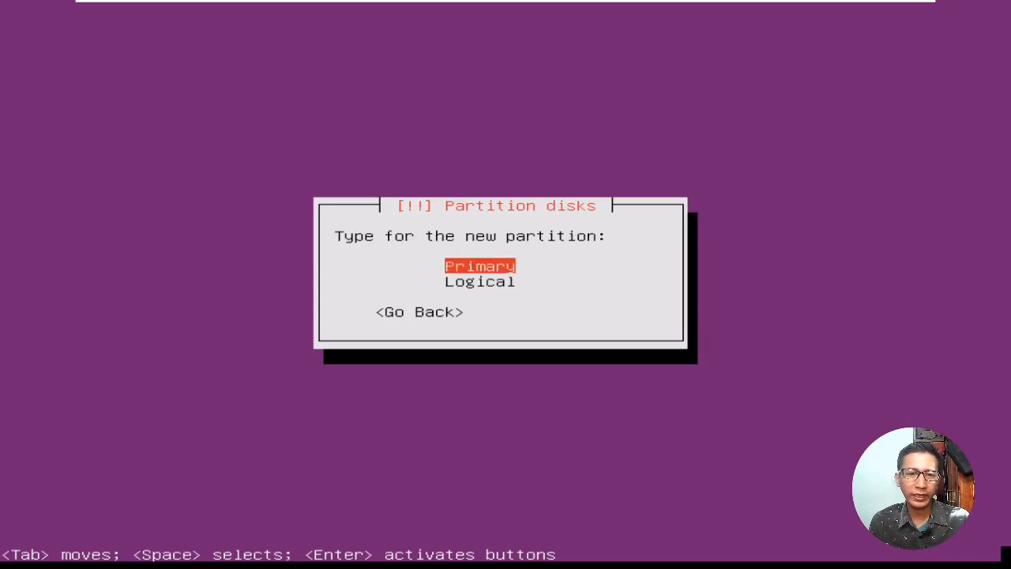
{"action": "key", "text": "Down"}
{"action": "key", "text": "Up"}
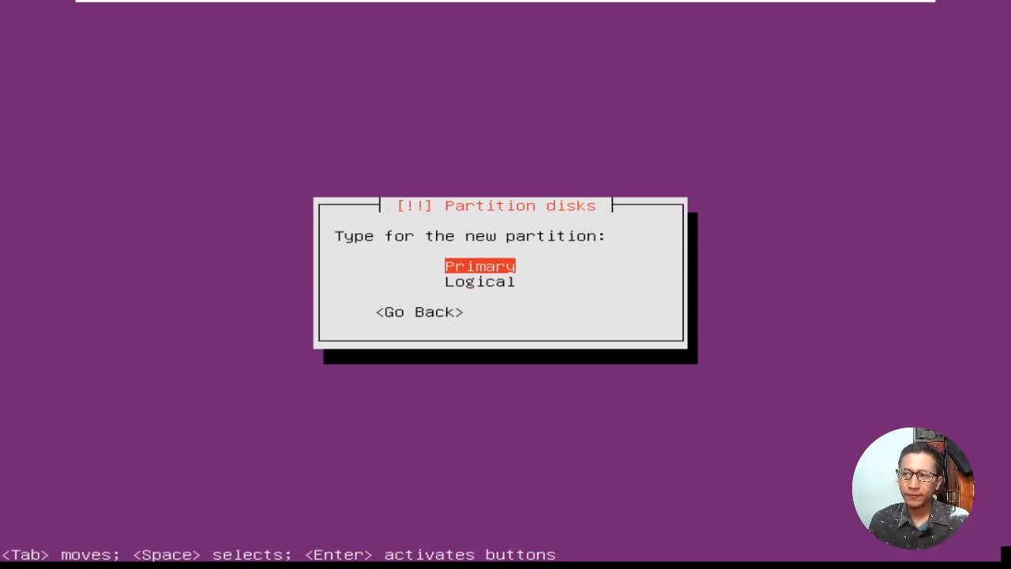
{"action": "key", "text": "Return"}
{"action": "key", "text": "Return"}
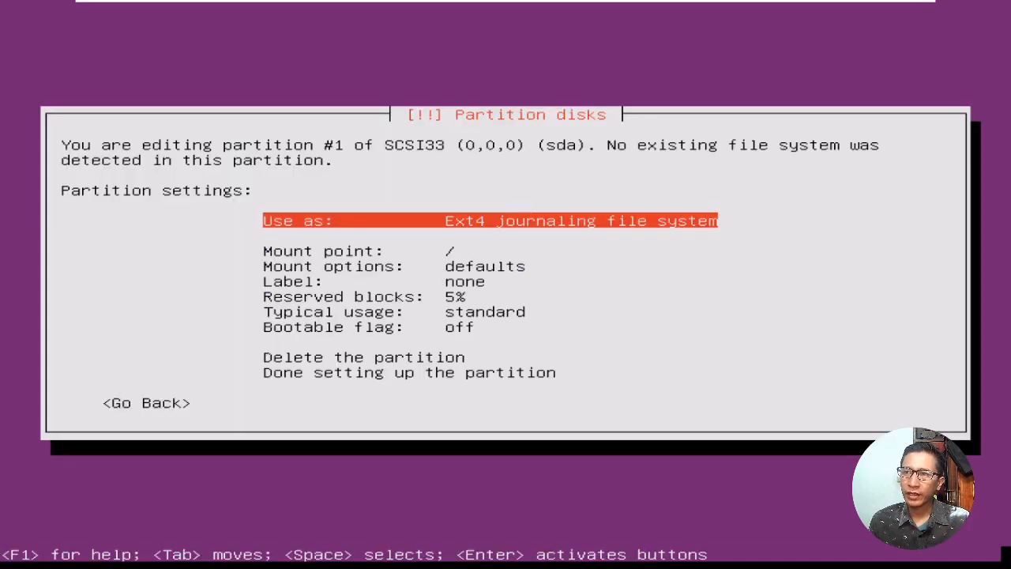
- Keep the Ext4 journaling file system and the / mount point for partition #1 and finish setting it up
{"action": "key", "text": "Down"}
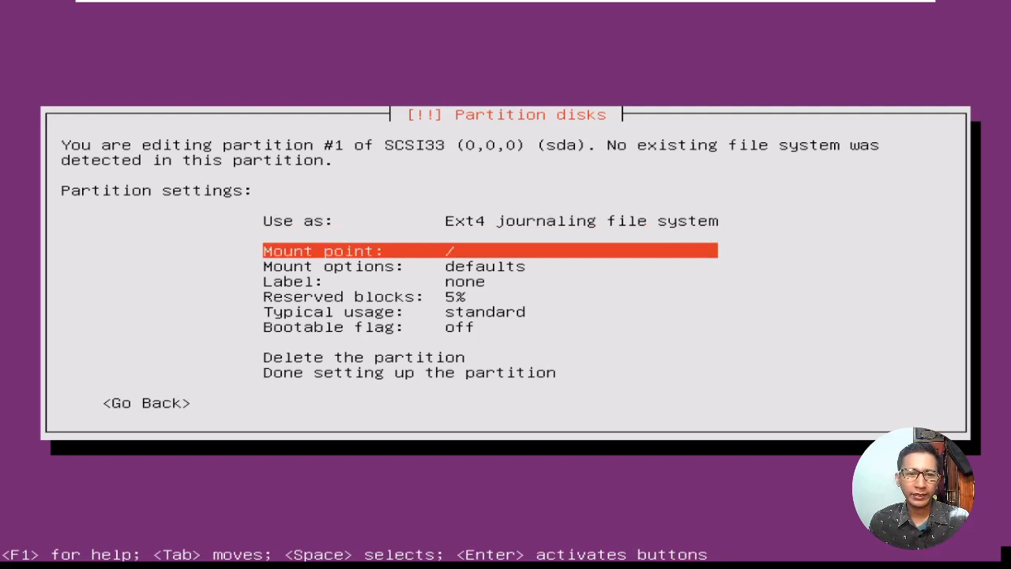
{"action": "key", "text": "Down"}
{"action": "key", "text": "Up"}
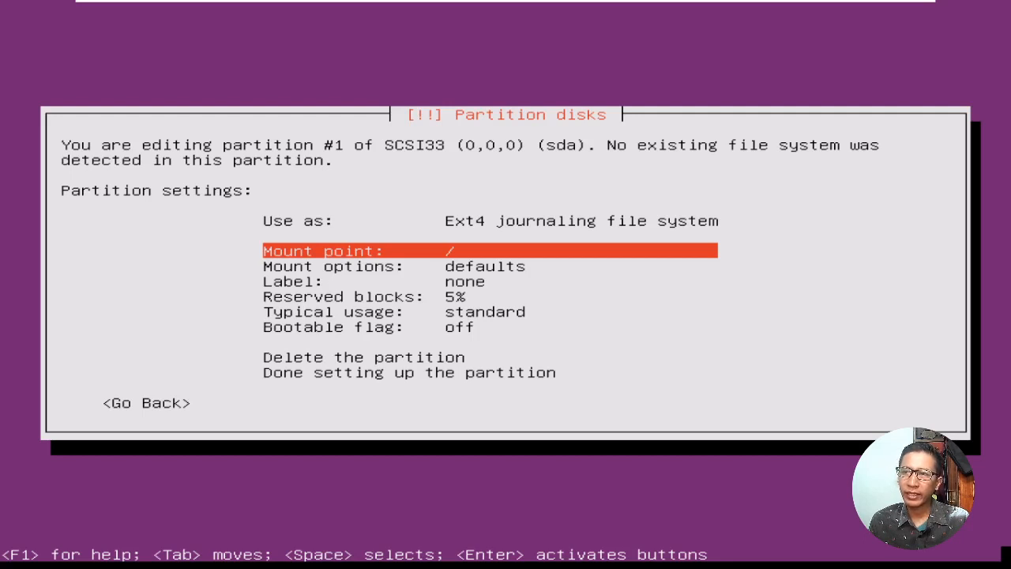
{"action": "key", "text": "Up"}
{"action": "key", "text": "Down"}
{"action": "key", "text": "Down"}
{"action": "key", "text": "Down"}
{"action": "key", "text": "Down"}
{"action": "key", "text": "Down"}
{"action": "key", "text": "Down"}
{"action": "key", "text": "Down"}
{"action": "key", "text": "Down"}
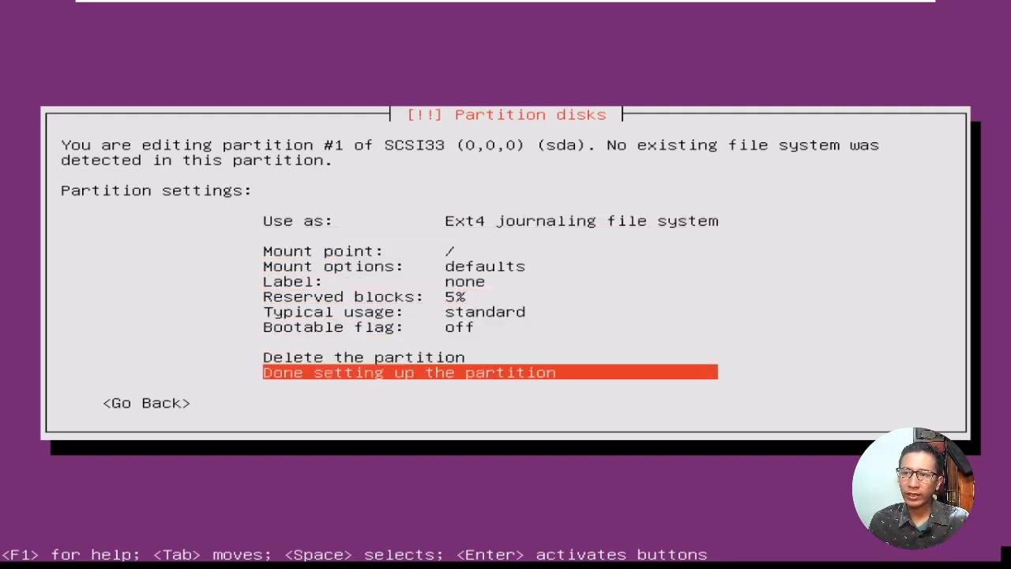
{"action": "key", "text": "Return"}
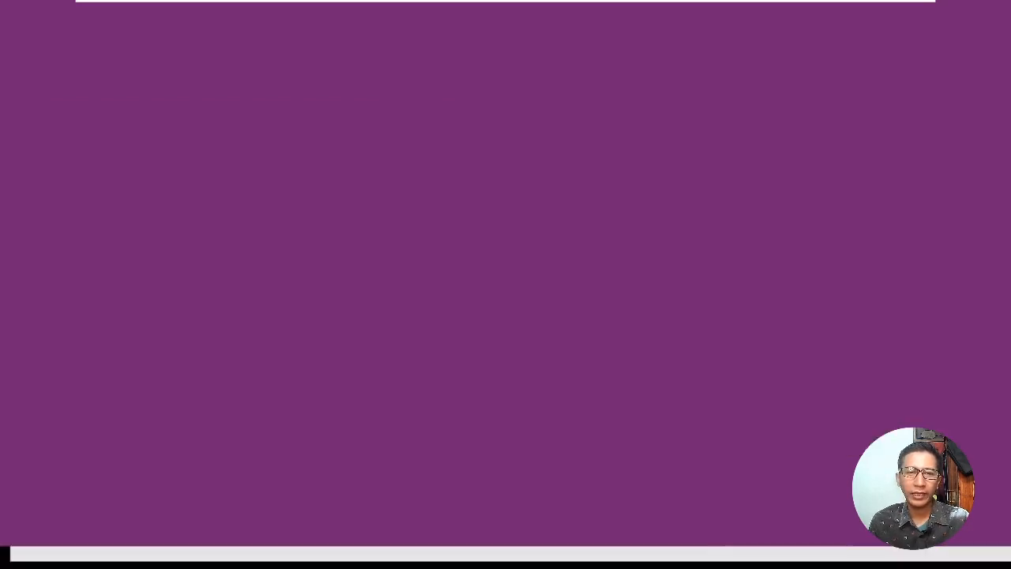
- Create a second partition in the remaining free space with a size of 2 GB
{"action": "key", "text": "Down"}
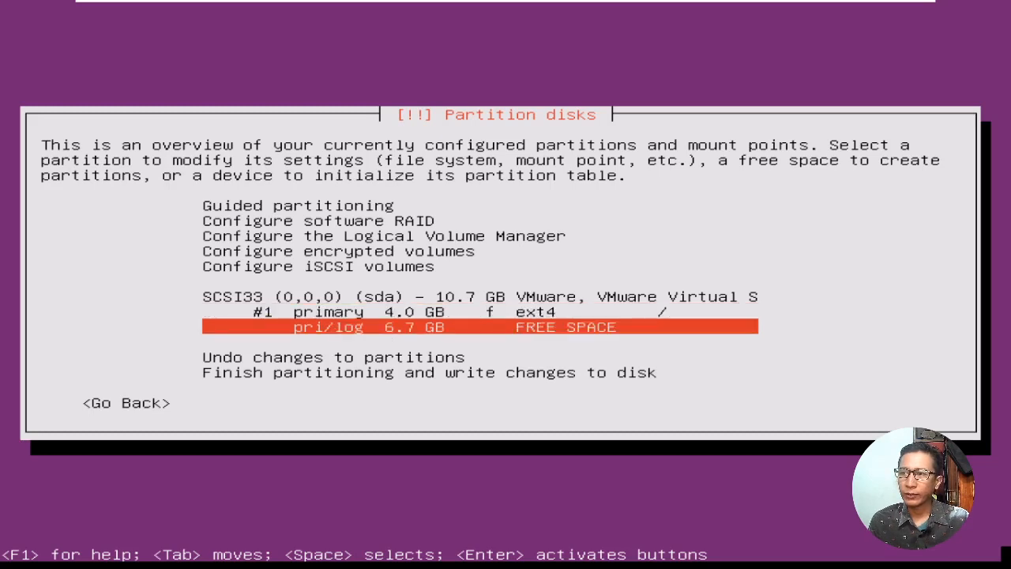
{"action": "key", "text": "Up"}
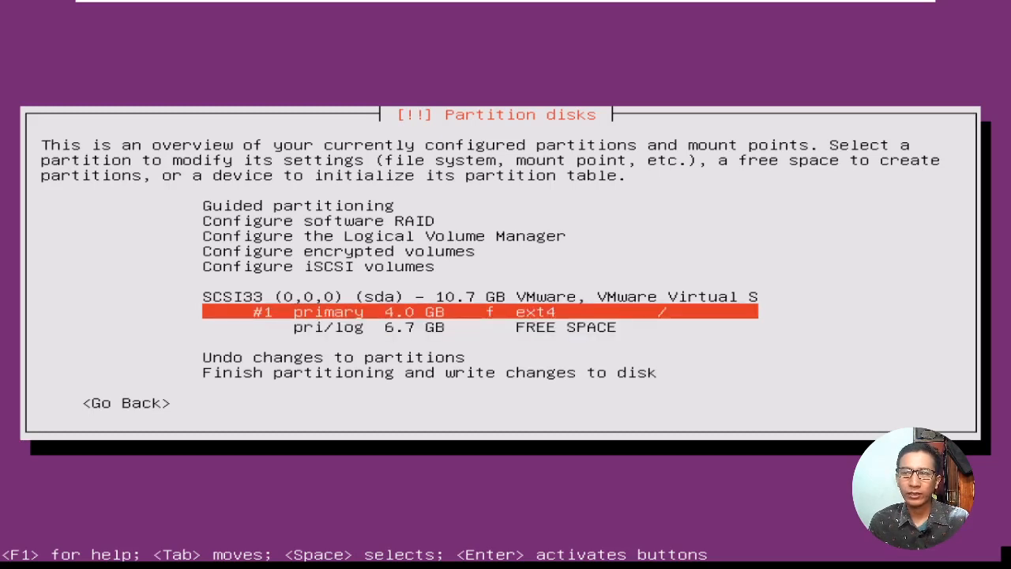
{"action": "key", "text": "Down"}
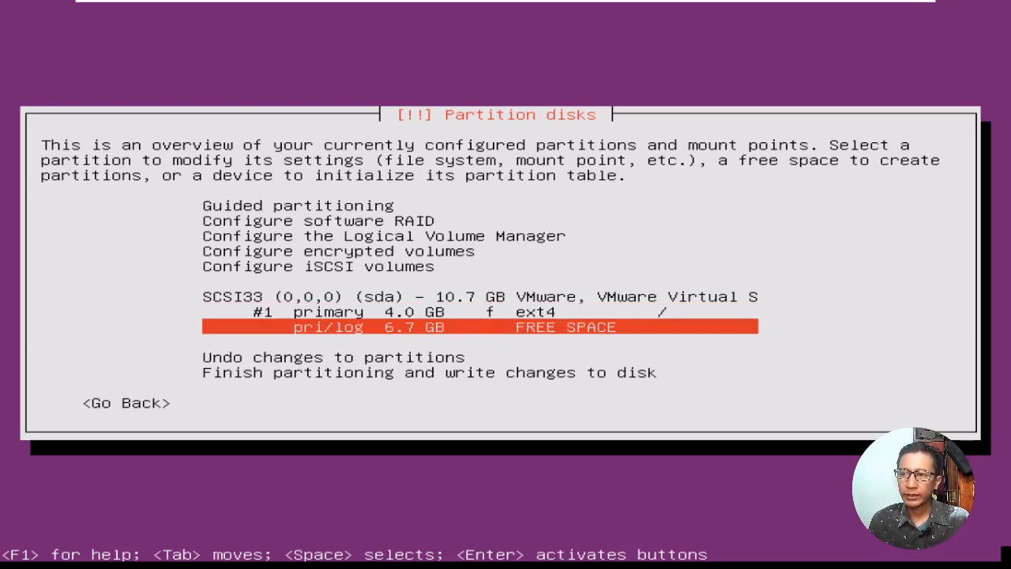
{"action": "key", "text": "Return"}
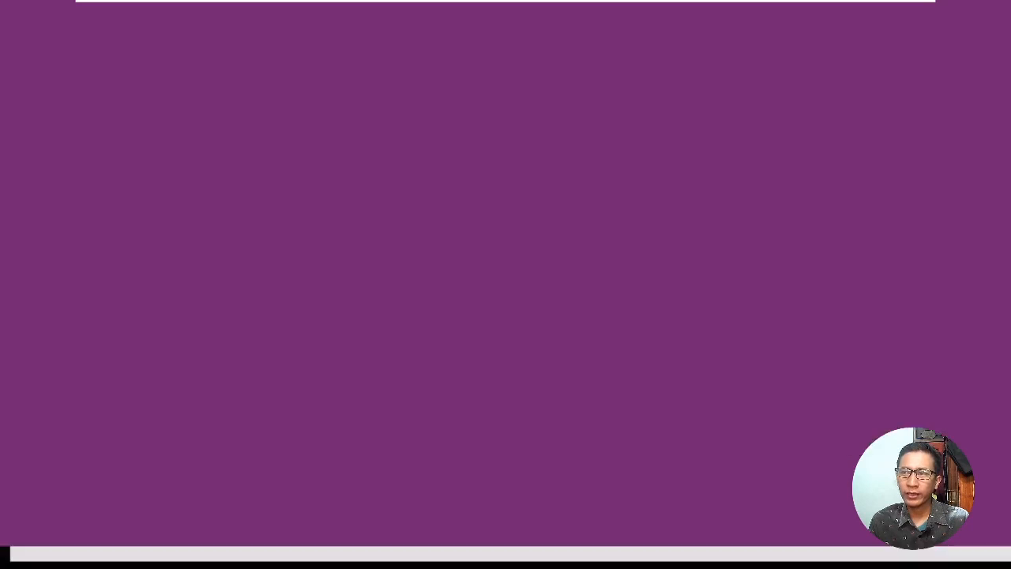
{"action": "key", "text": "Return"}
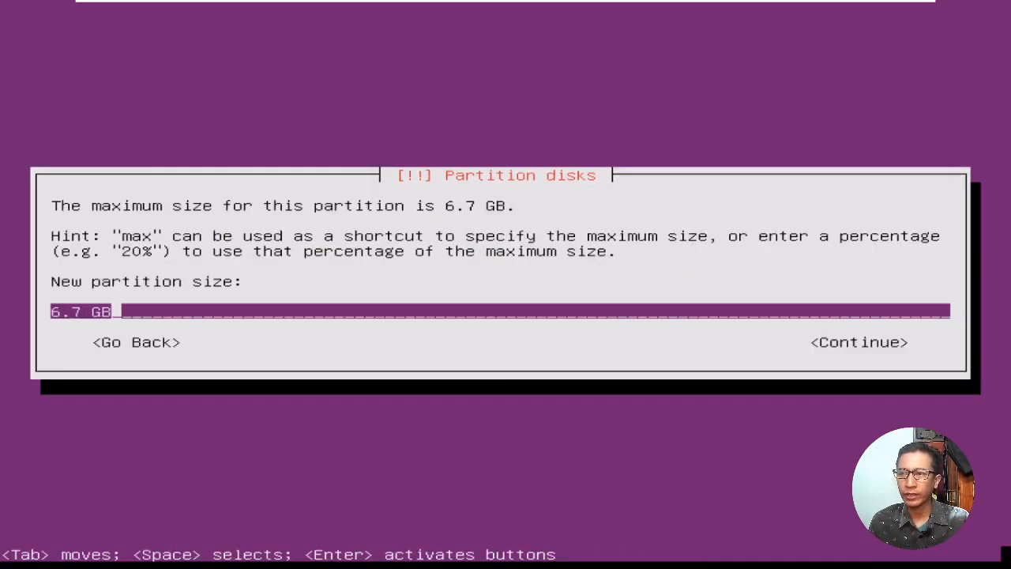
{"action": "key", "text": "Left"}
{"action": "key", "text": "Left"}
{"action": "key", "text": "Left"}
{"action": "key", "text": "Left"}
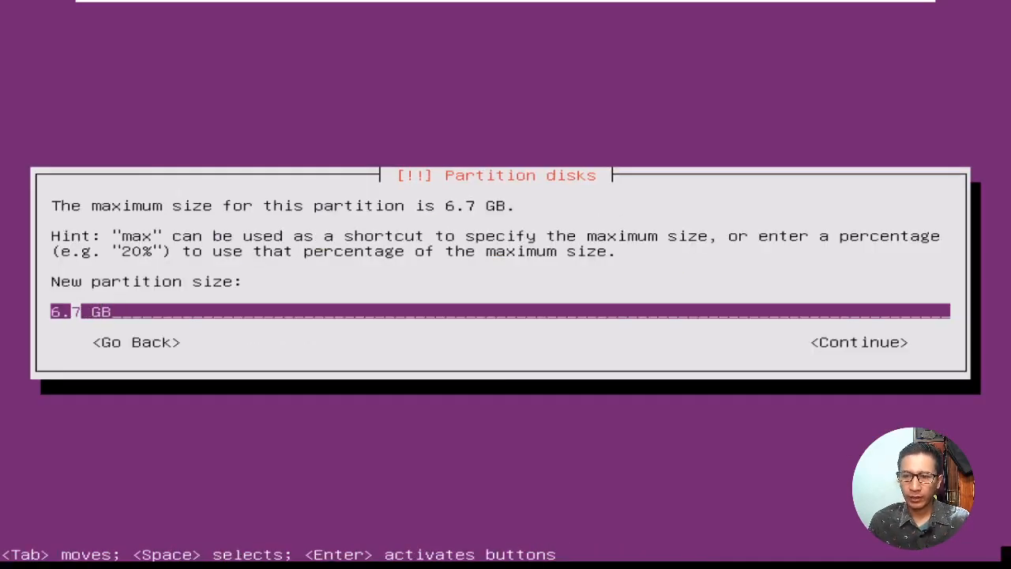
{"action": "key", "text": "BackSpace"}
{"action": "key", "text": "BackSpace"}
{"action": "key", "text": "Delete"}
{"action": "type", "text": "2"}
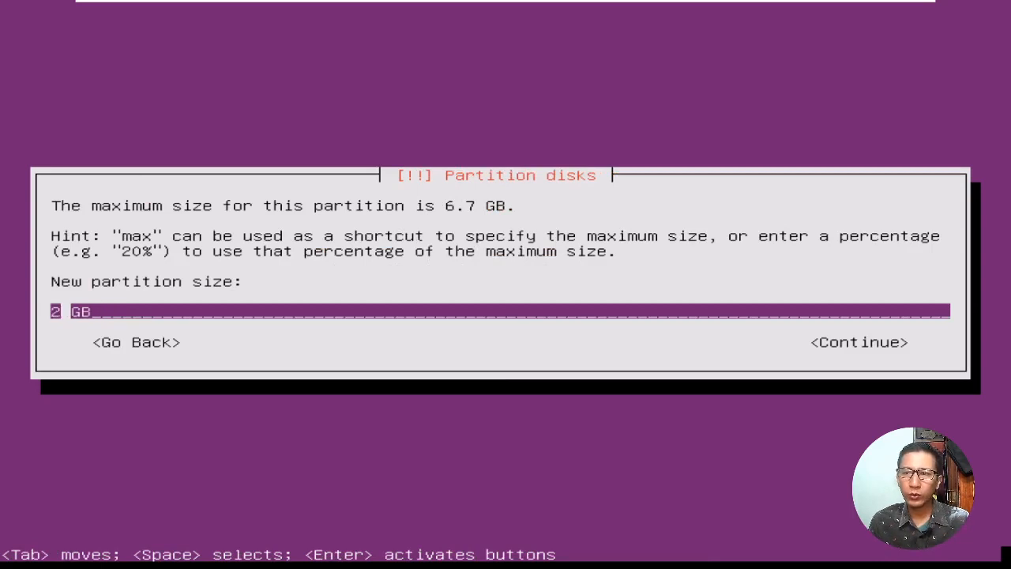
{"action": "key", "text": "Tab"}
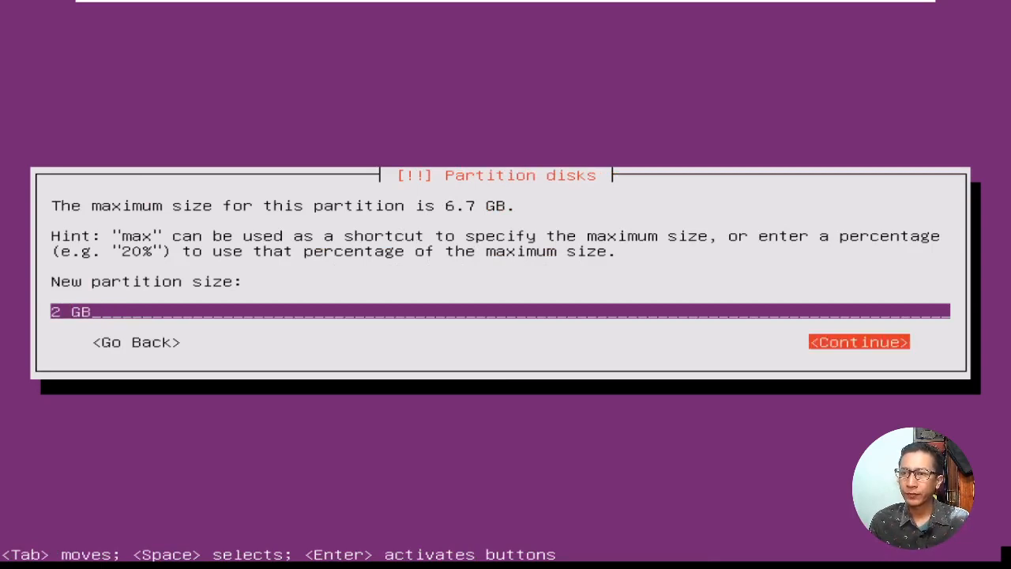
{"action": "key", "text": "Return"}
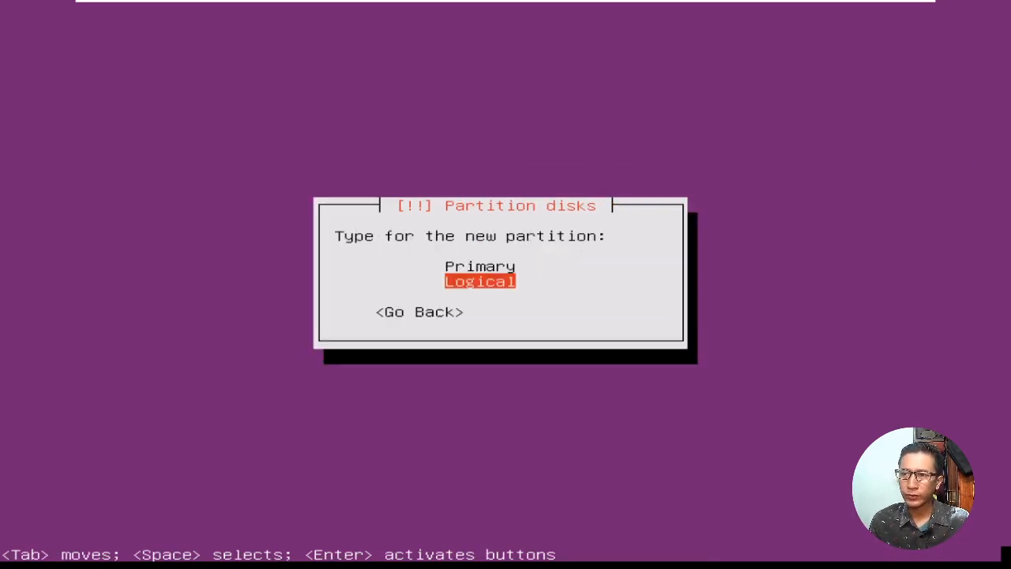
- Make the 2 GB partition primary and place it at the beginning of the available space
{"action": "key", "text": "Up"}
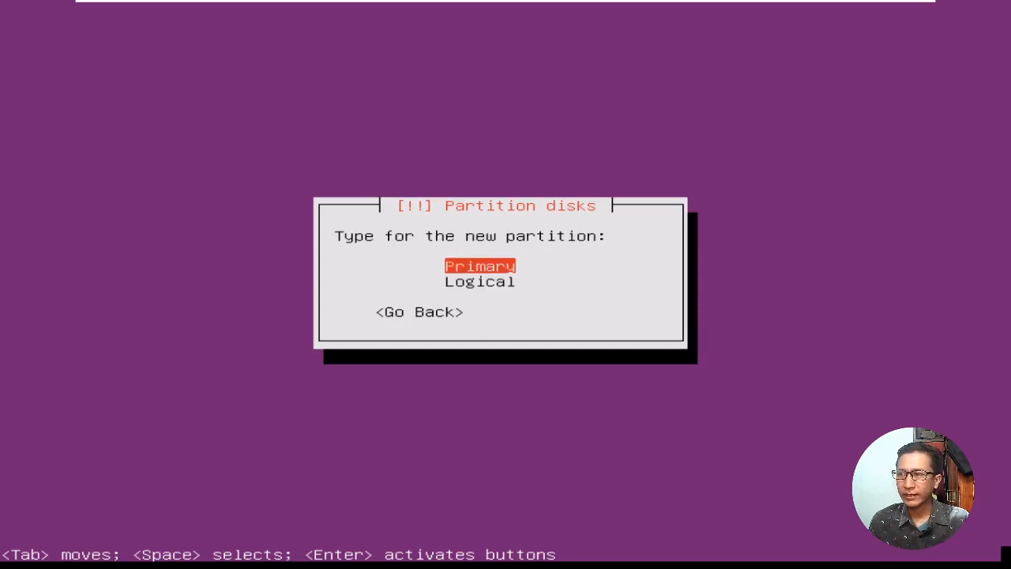
{"action": "key", "text": "Return"}
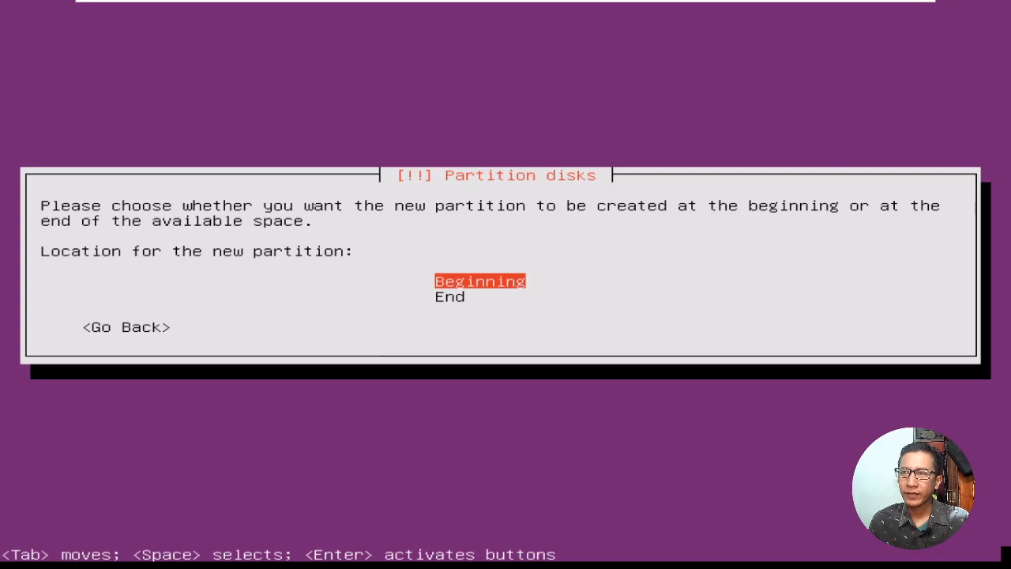
{"action": "key", "text": "Return"}
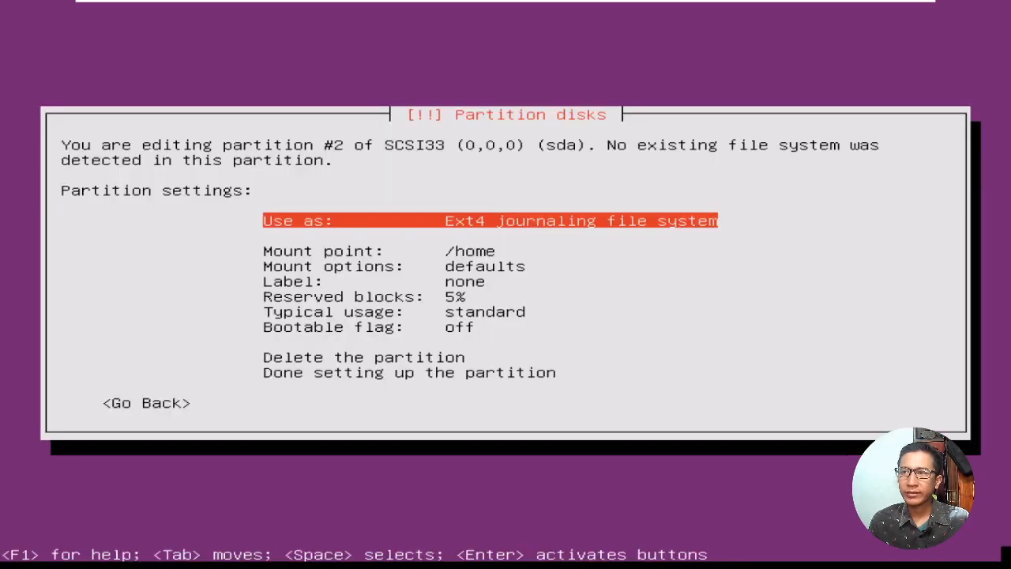
- Set partition #2 to be used as swap area instead of a journaling file system
{"action": "key", "text": "Down"}
{"action": "key", "text": "Down"}
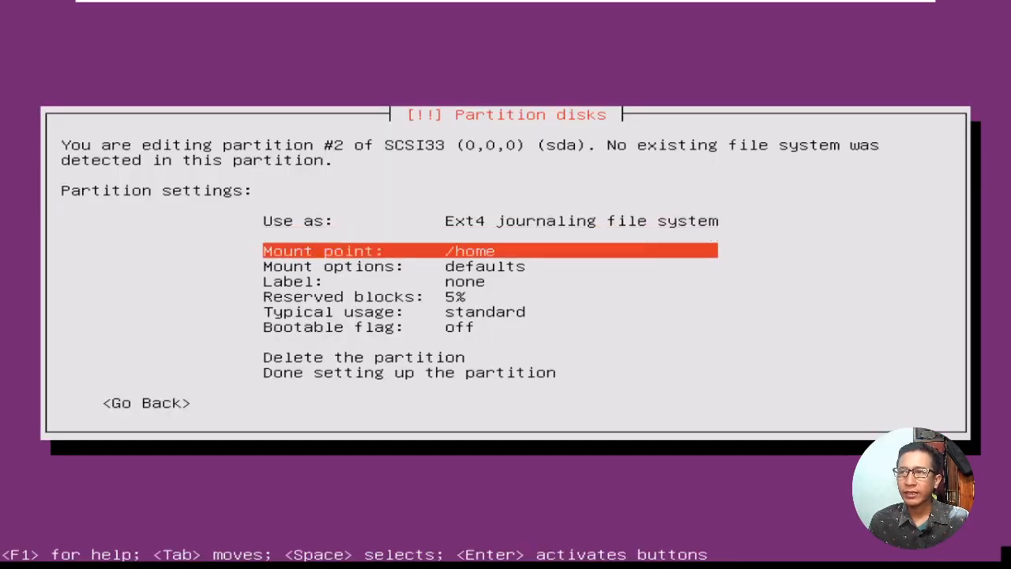
{"action": "key", "text": "Down"}
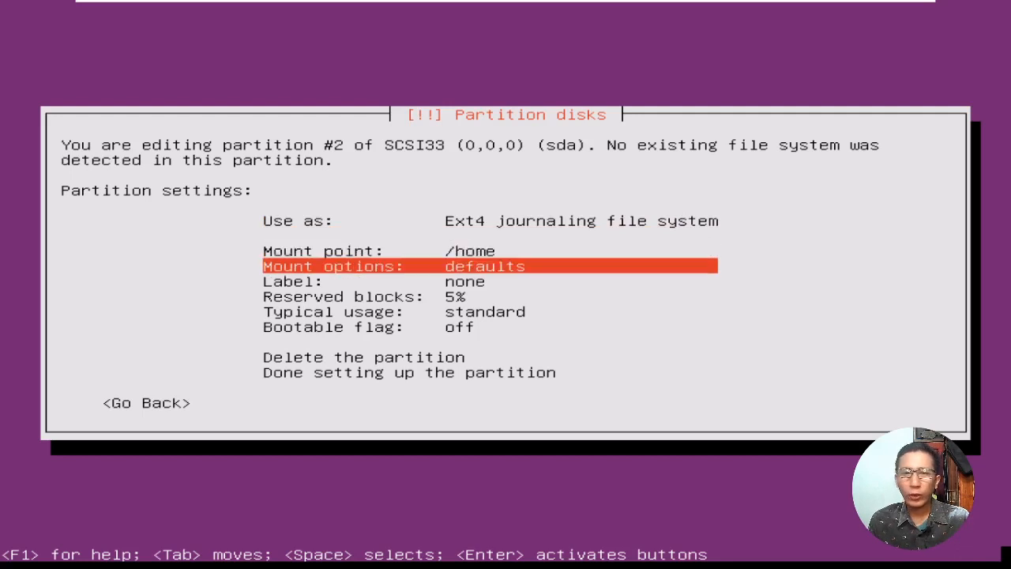
{"action": "key", "text": "Up"}
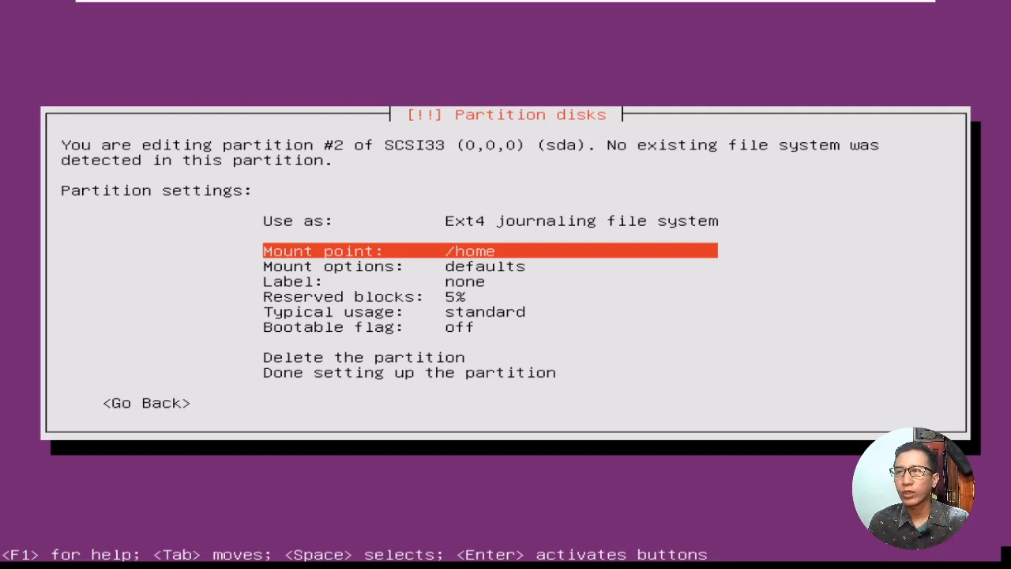
{"action": "key", "text": "Up"}
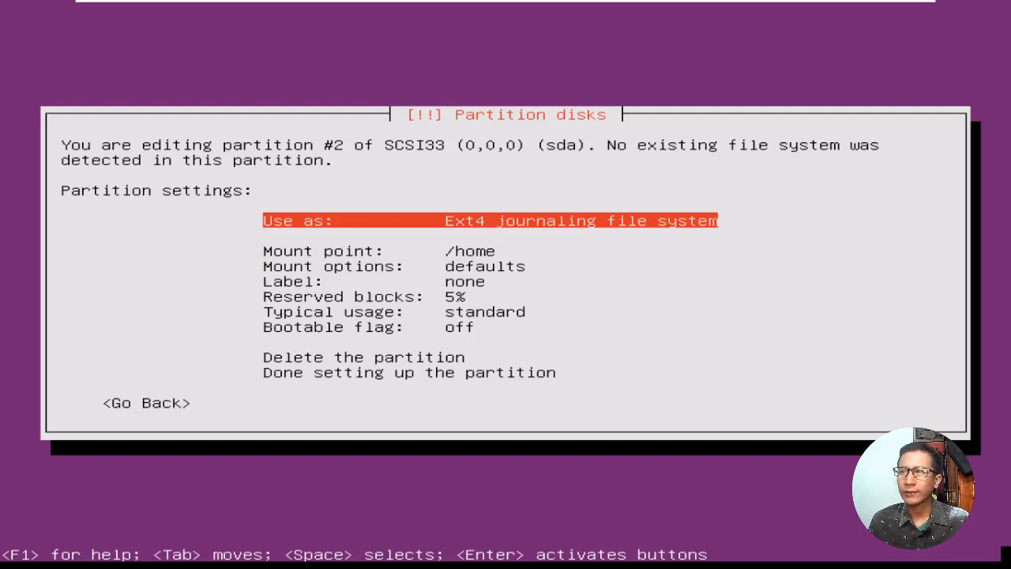
{"action": "key", "text": "Return"}
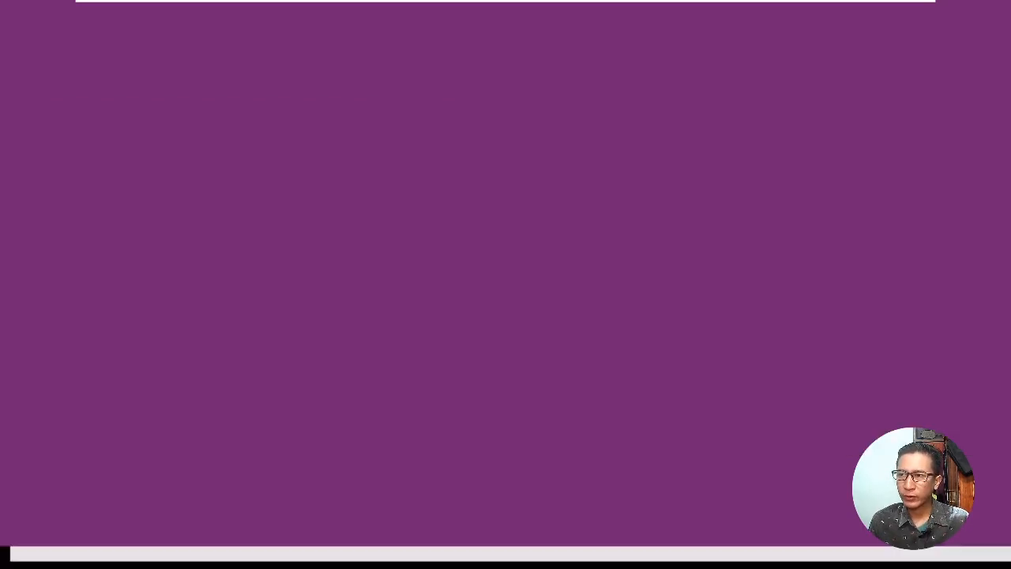
{"action": "key", "text": "Down"}
{"action": "key", "text": "Down"}
{"action": "key", "text": "Down"}
{"action": "key", "text": "Down"}
{"action": "key", "text": "Down"}
{"action": "key", "text": "Down"}
{"action": "key", "text": "Down"}
{"action": "key", "text": "Down"}
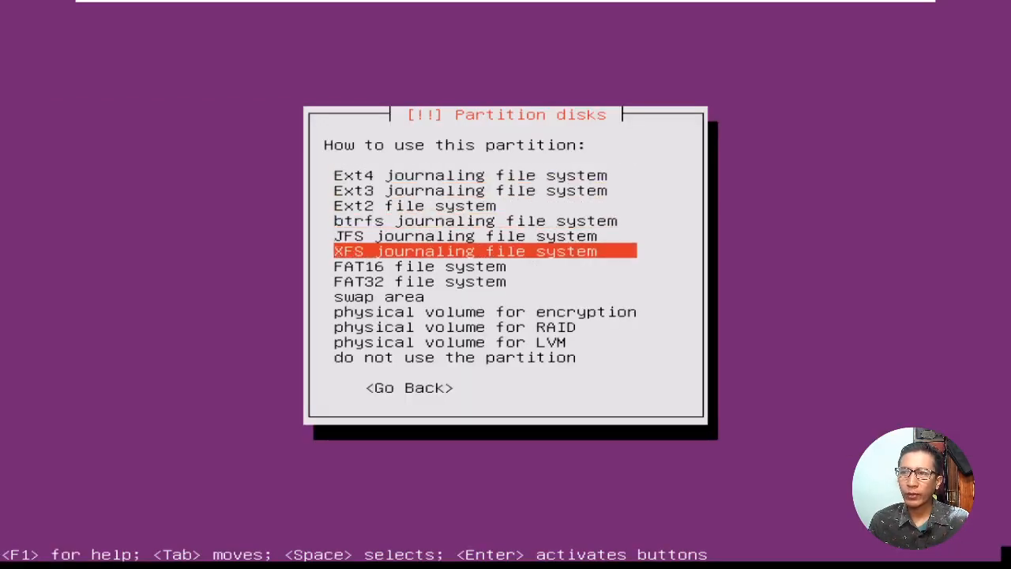
{"action": "key", "text": "Return"}
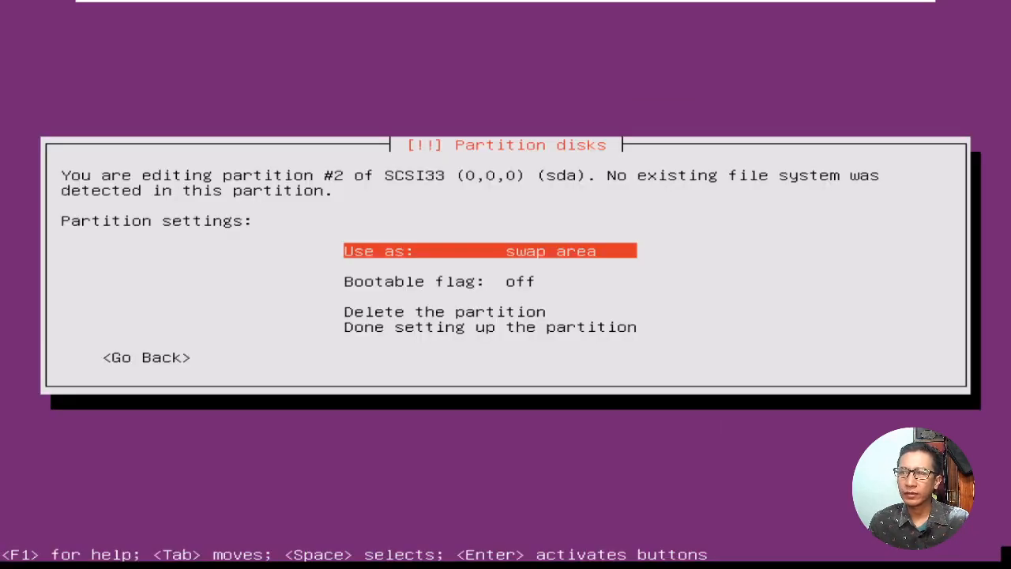
- Finish setting up the swap partition and return to the partition overview
{"action": "key", "text": "Down"}
{"action": "key", "text": "Down"}
{"action": "key", "text": "Down"}
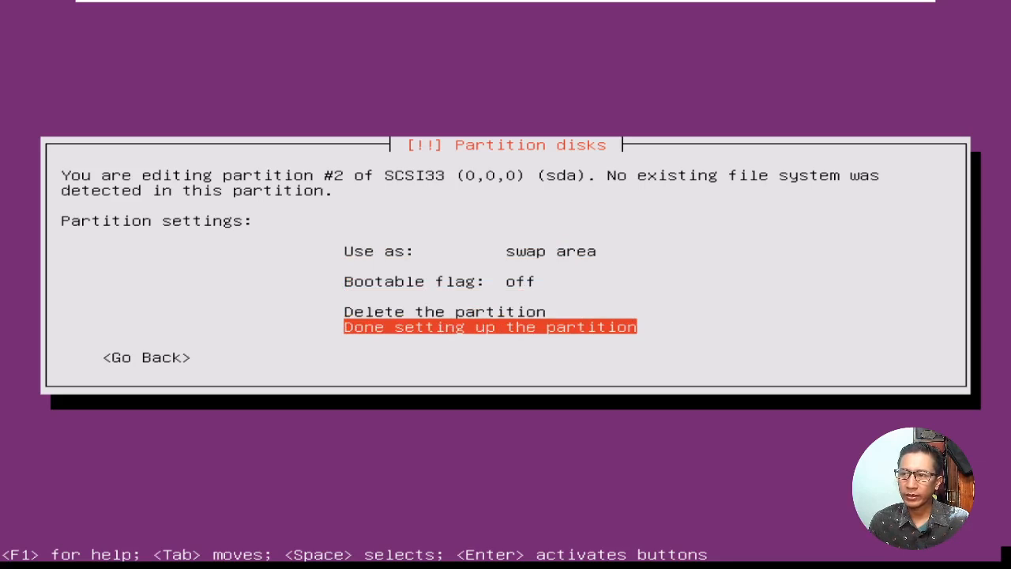
{"action": "key", "text": "Return"}
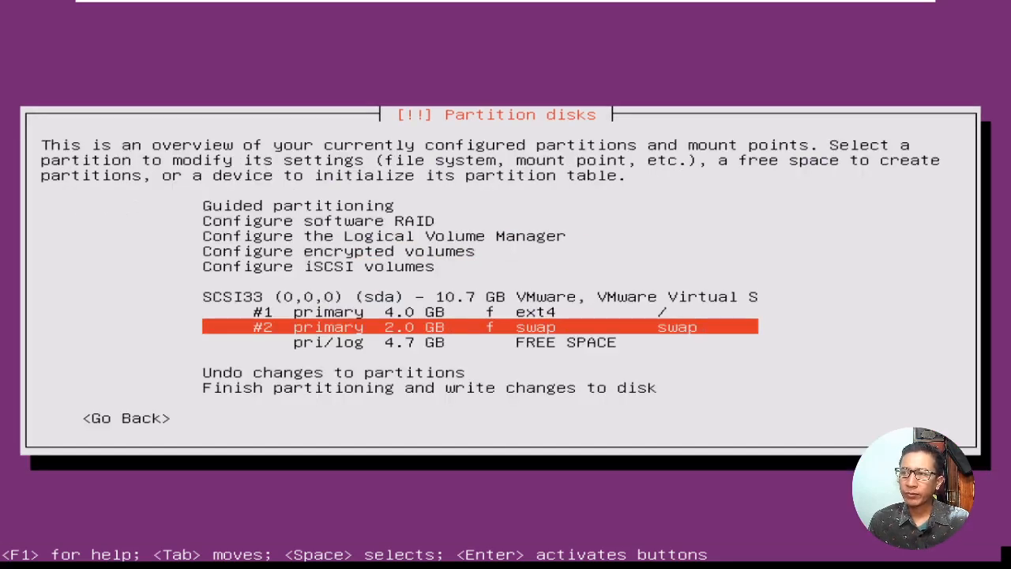
- Create a logical partition from the remaining free space, using the full 4.7 GB
{"action": "key", "text": "Down"}
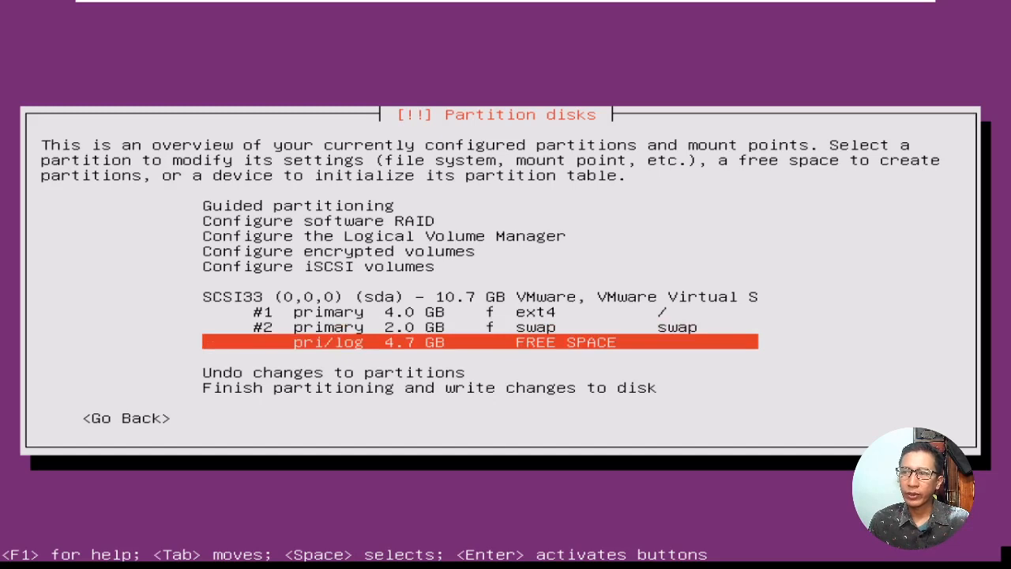
{"action": "key", "text": "Return"}
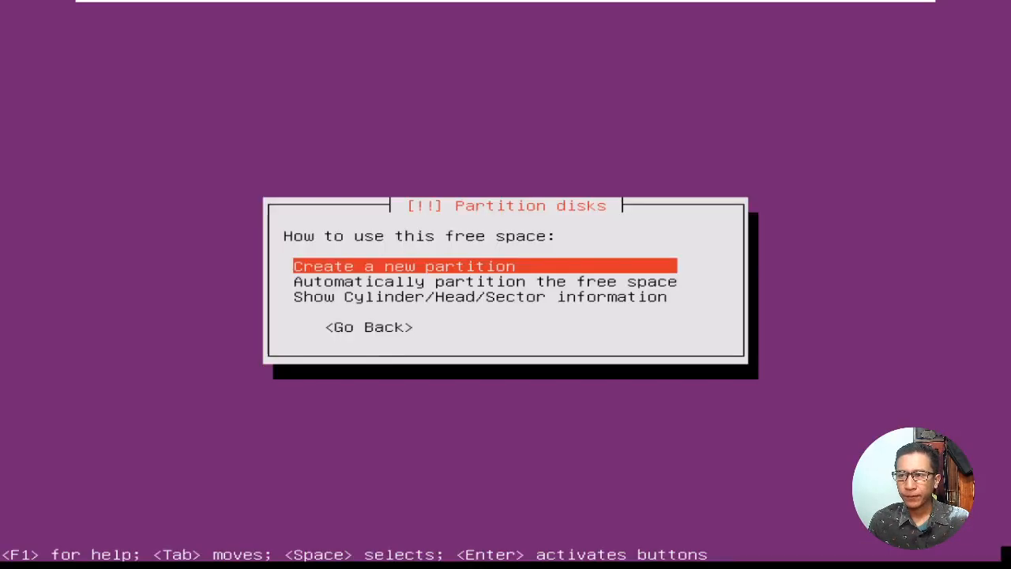
{"action": "key", "text": "Return"}
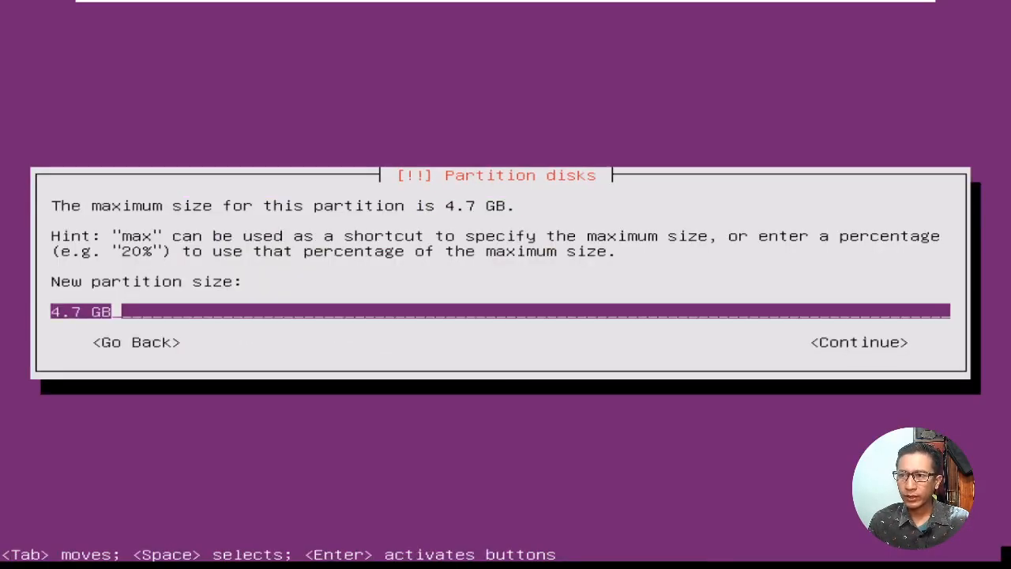
{"action": "key", "text": "Tab"}
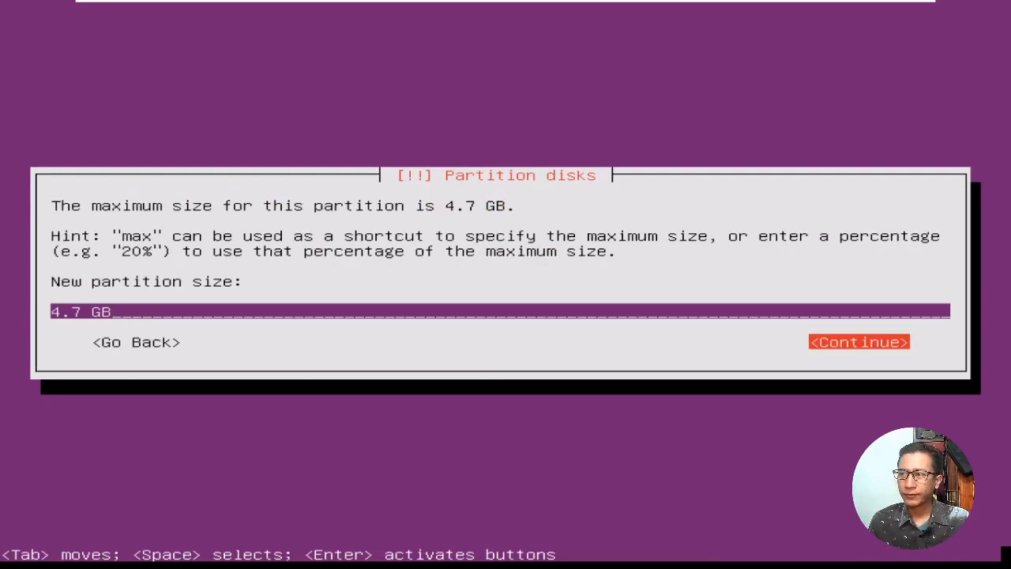
{"action": "key", "text": "Return"}
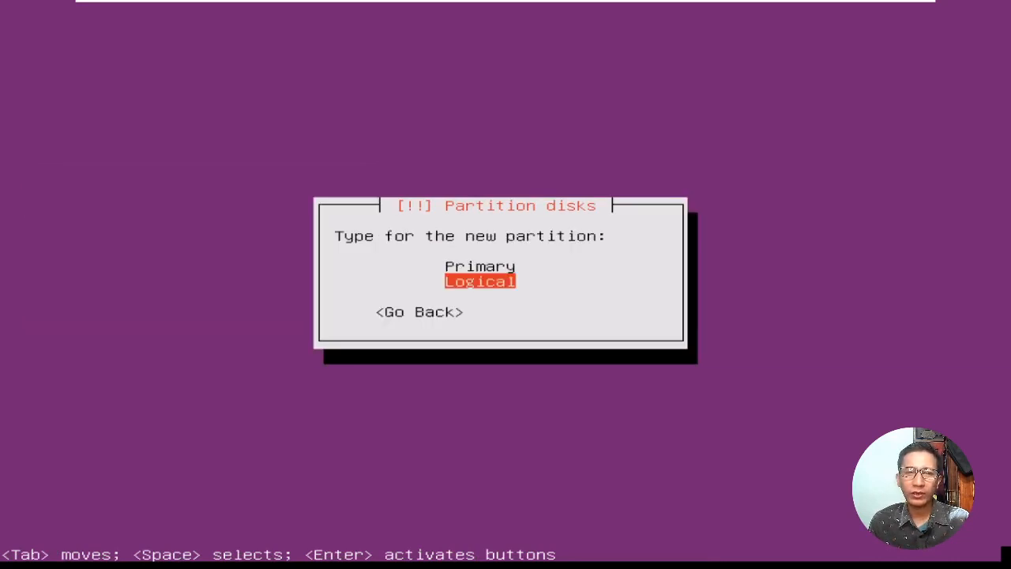
{"action": "key", "text": "Return"}
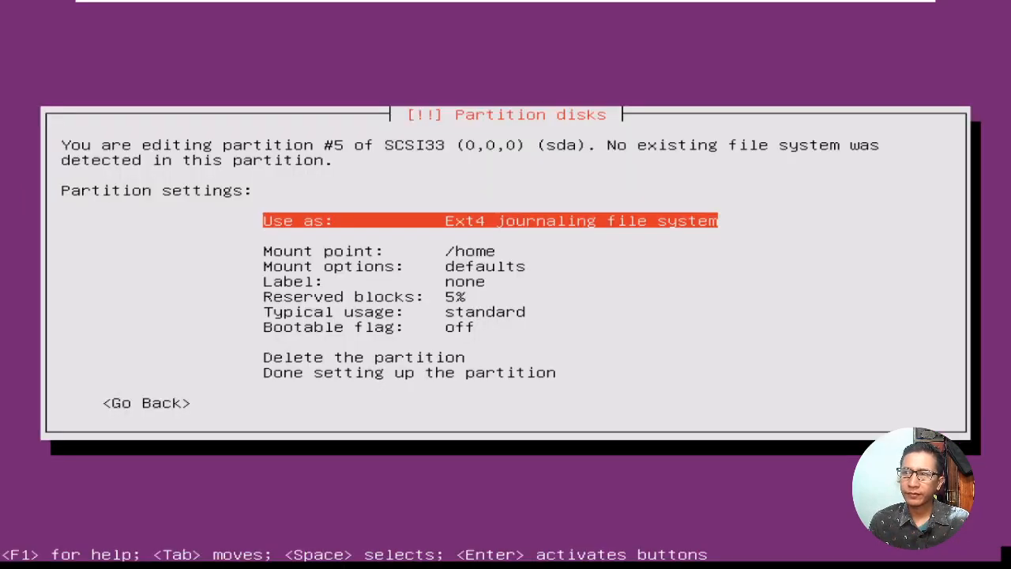
- Keep the Ext4 journaling file system and the /home mount point for partition #5 and finish setting it up
{"action": "key", "text": "Down"}
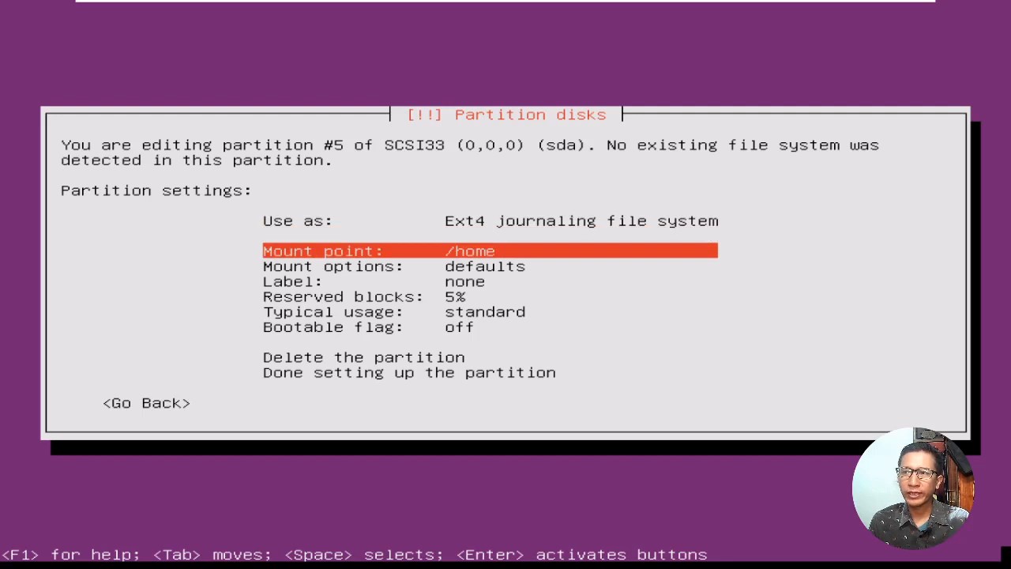
{"action": "key", "text": "Down"}
{"action": "key", "text": "Down"}
{"action": "key", "text": "Down"}
{"action": "key", "text": "Down"}
{"action": "key", "text": "Down"}
{"action": "key", "text": "Down"}
{"action": "key", "text": "Down"}
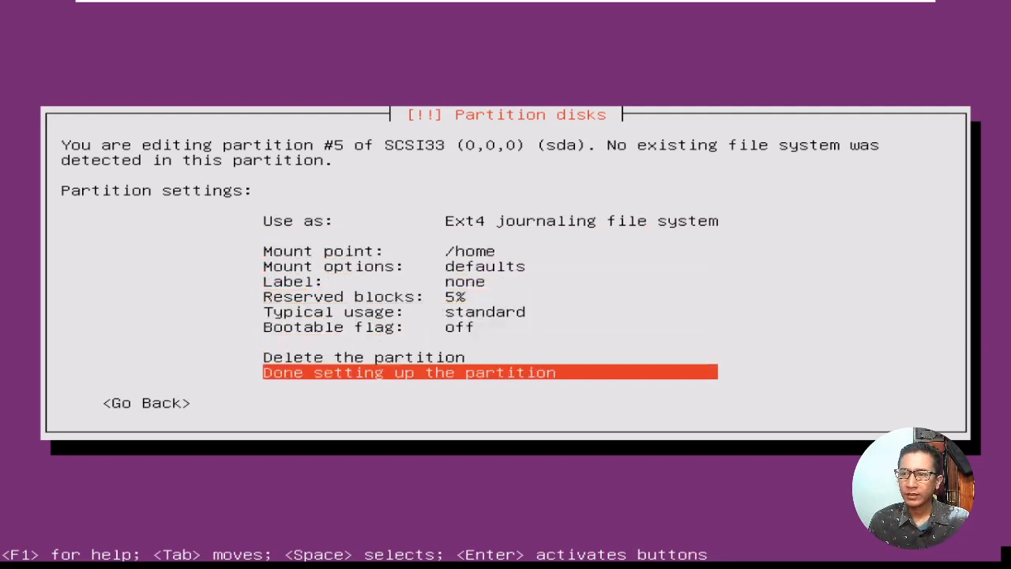
{"action": "key", "text": "Return"}
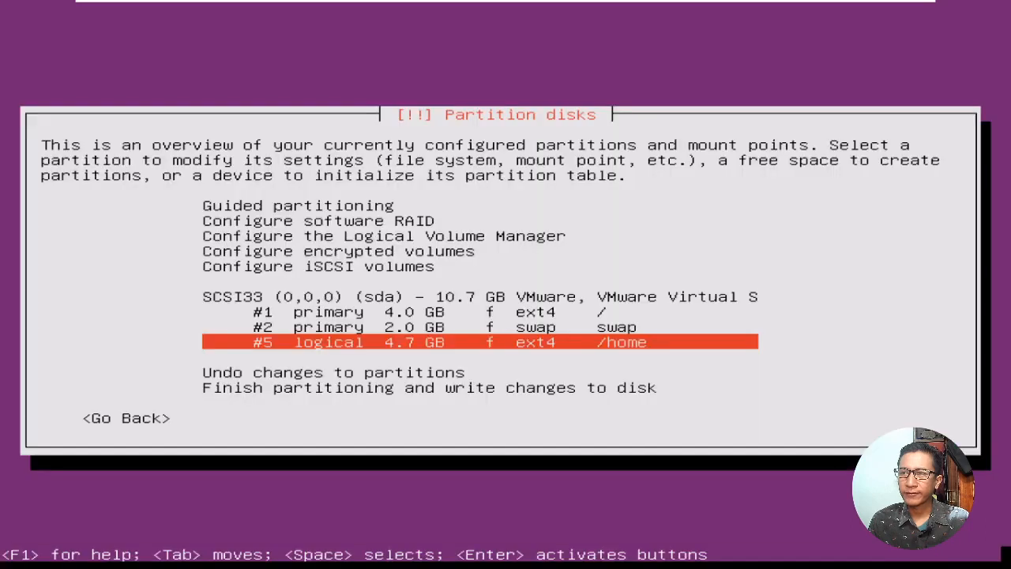
- Review the type, size, file system and mount point of each configured partition in the overview
{"action": "key", "text": "Up"}
{"action": "key", "text": "Up"}
{"action": "key", "text": "Down"}
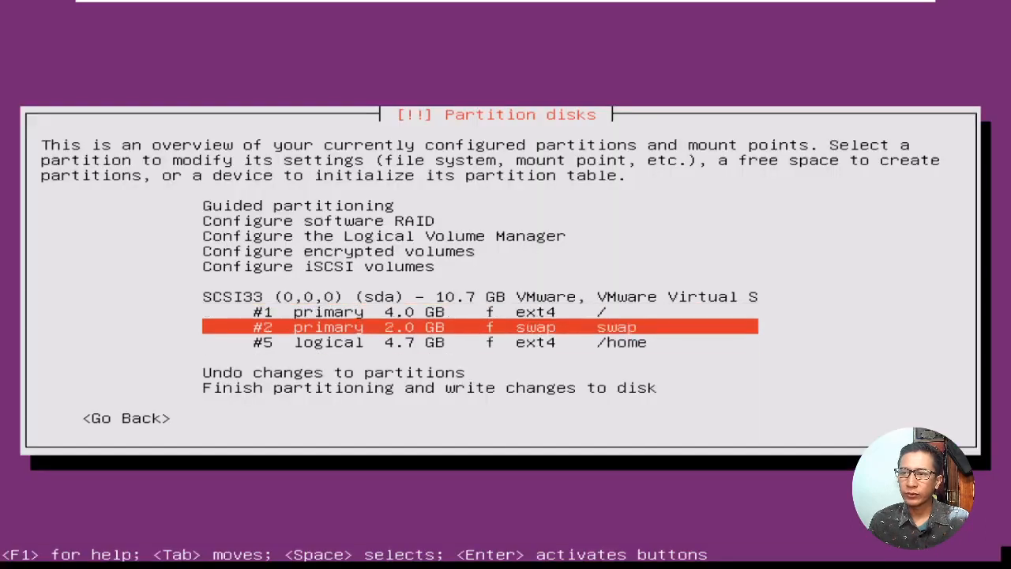
{"action": "key", "text": "Down"}
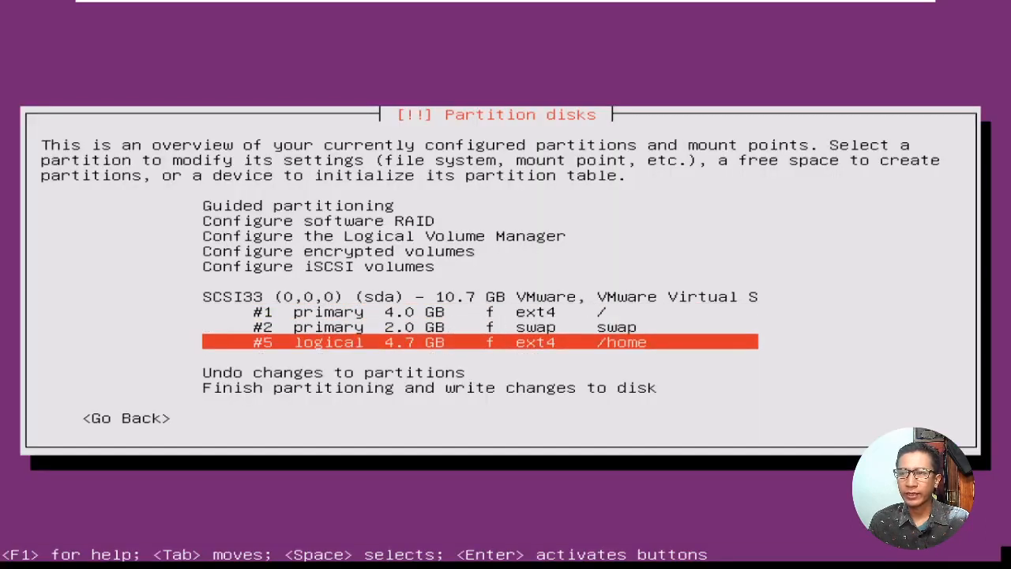
{"action": "key", "text": "Up"}
{"action": "key", "text": "Up"}
{"action": "key", "text": "Down"}
{"action": "key", "text": "Down"}
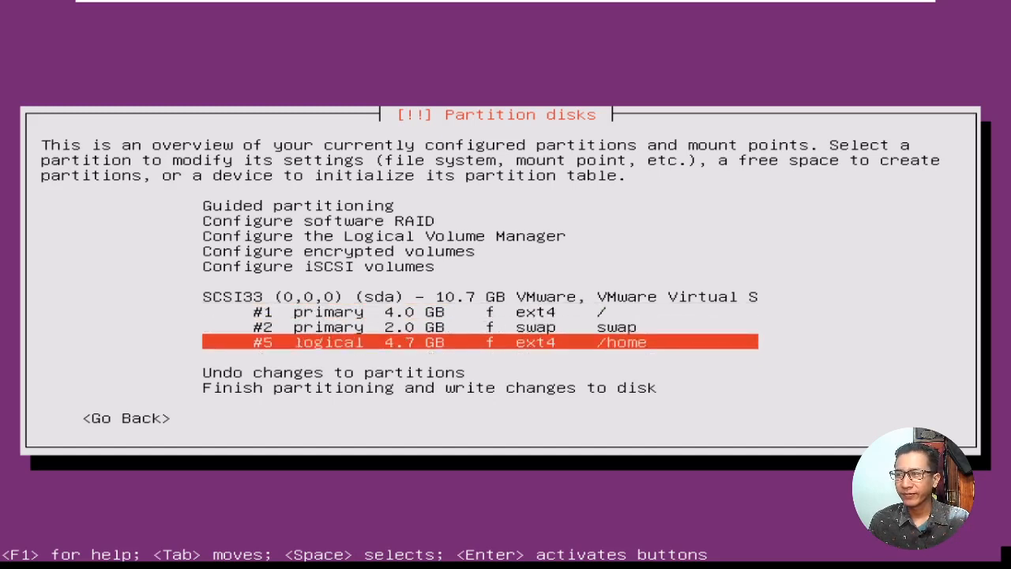
{"action": "key", "text": "Up"}
{"action": "key", "text": "Up"}
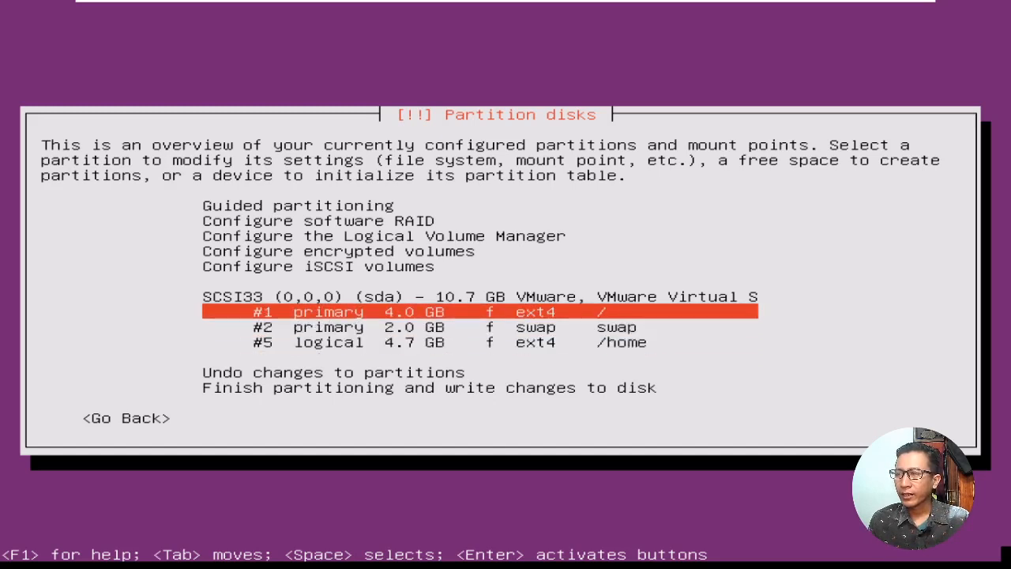
{"action": "key", "text": "Down"}
{"action": "key", "text": "Down"}
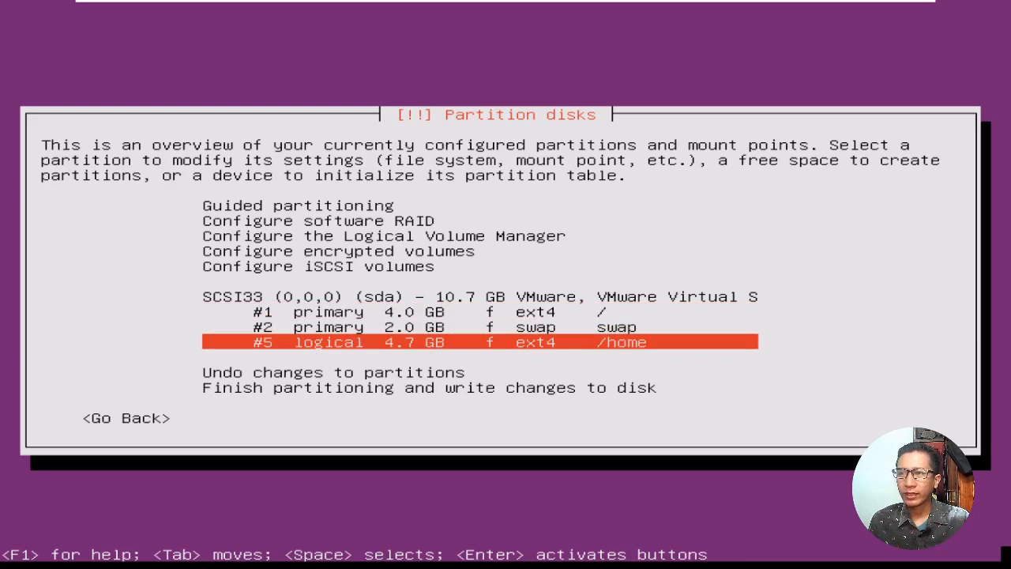
- Finish partitioning and confirm writing the partition changes to disk sda
{"action": "key", "text": "Down"}
{"action": "key", "text": "Down"}
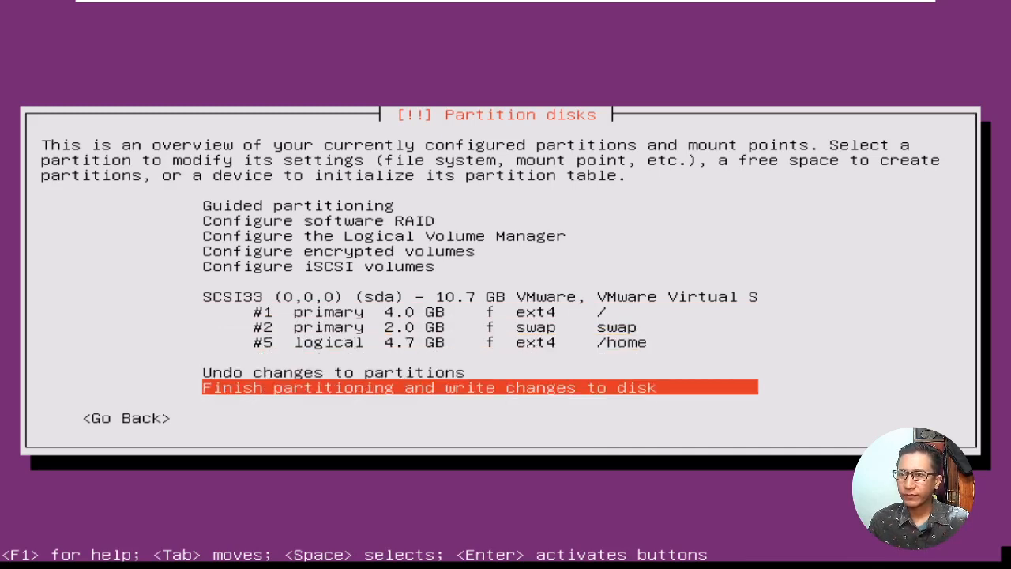
{"action": "key", "text": "Return"}
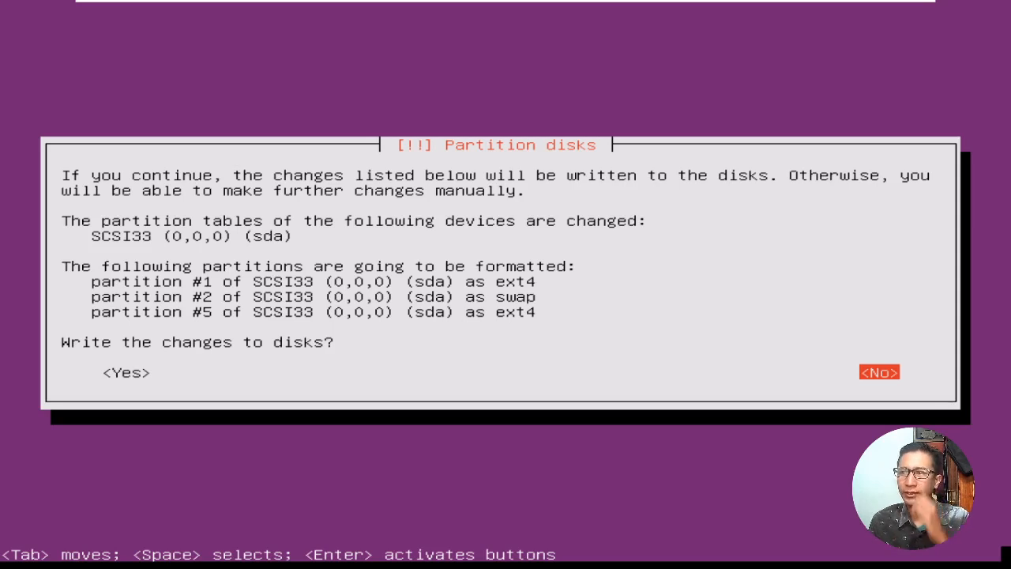
{"action": "key", "text": "Return"}
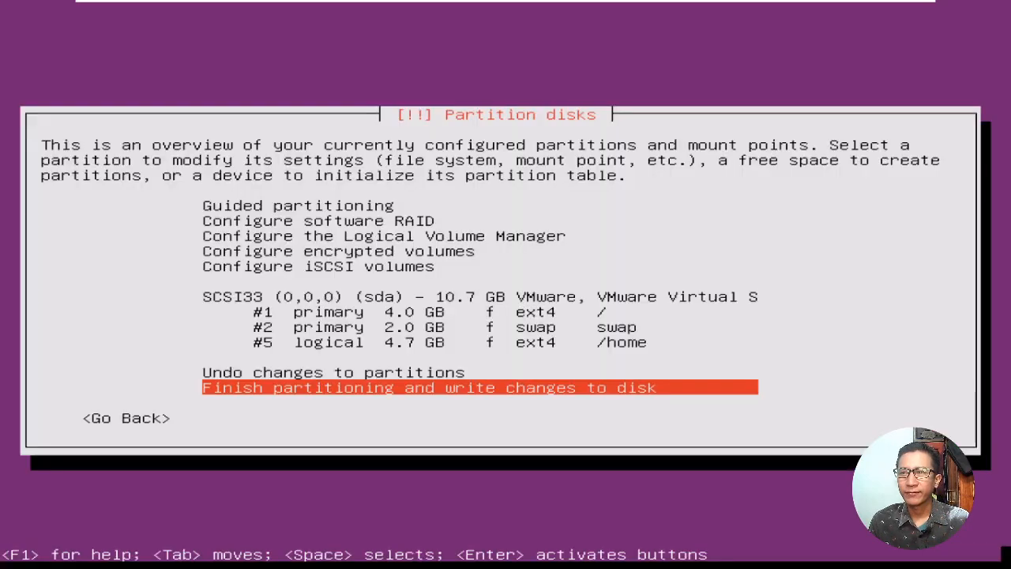
{"action": "key", "text": "Return"}
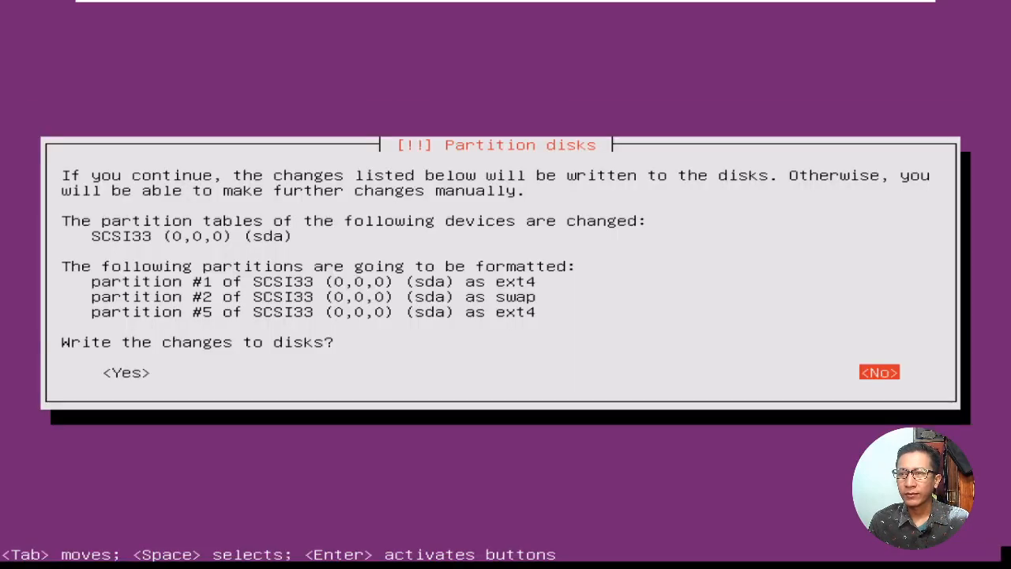
{"action": "key", "text": "Tab"}
{"action": "key", "text": "Return"}
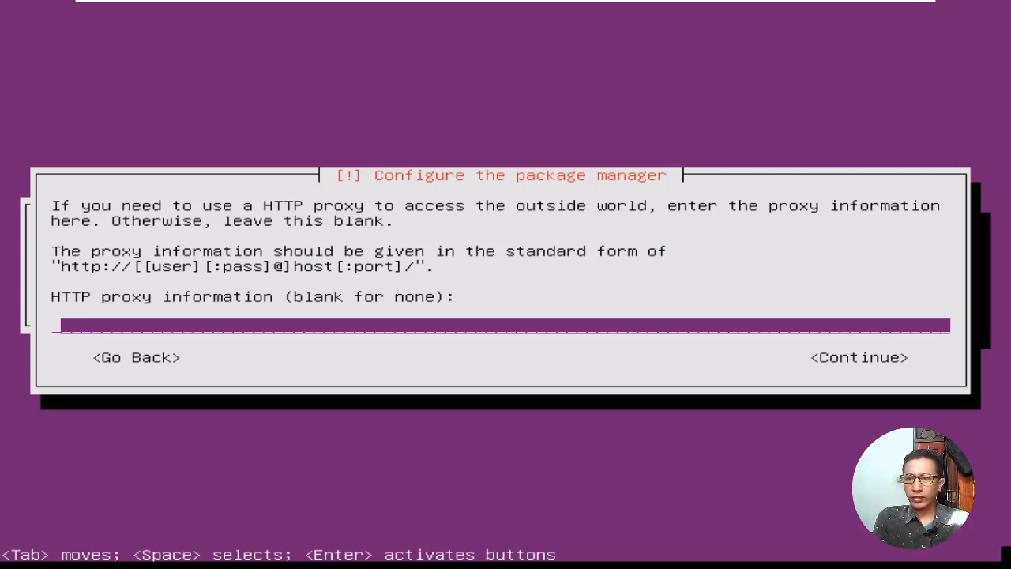
- Leave the HTTP proxy information blank and continue configuring the package manager
{"action": "key", "text": "Tab"}
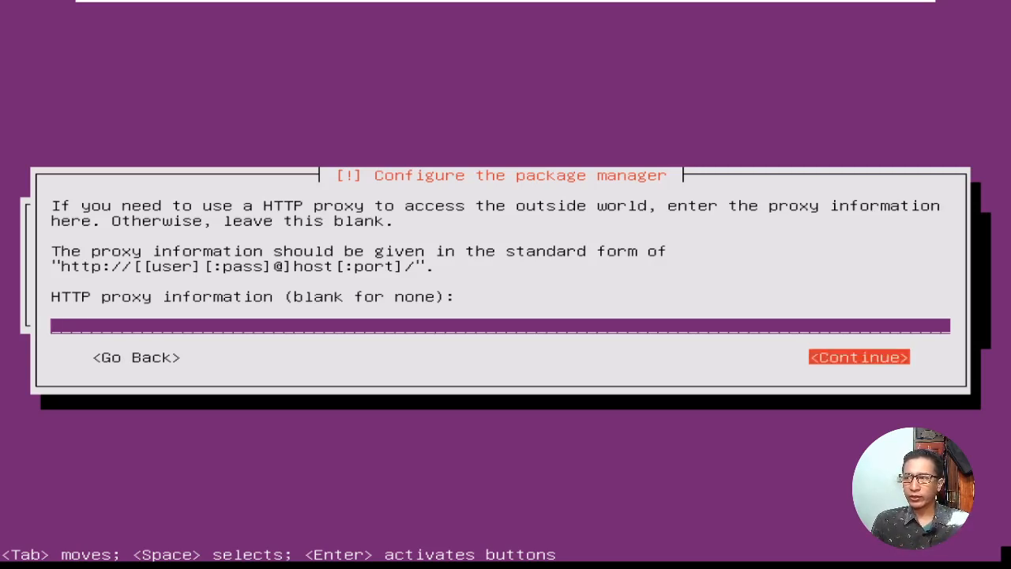
{"action": "key", "text": "Return"}
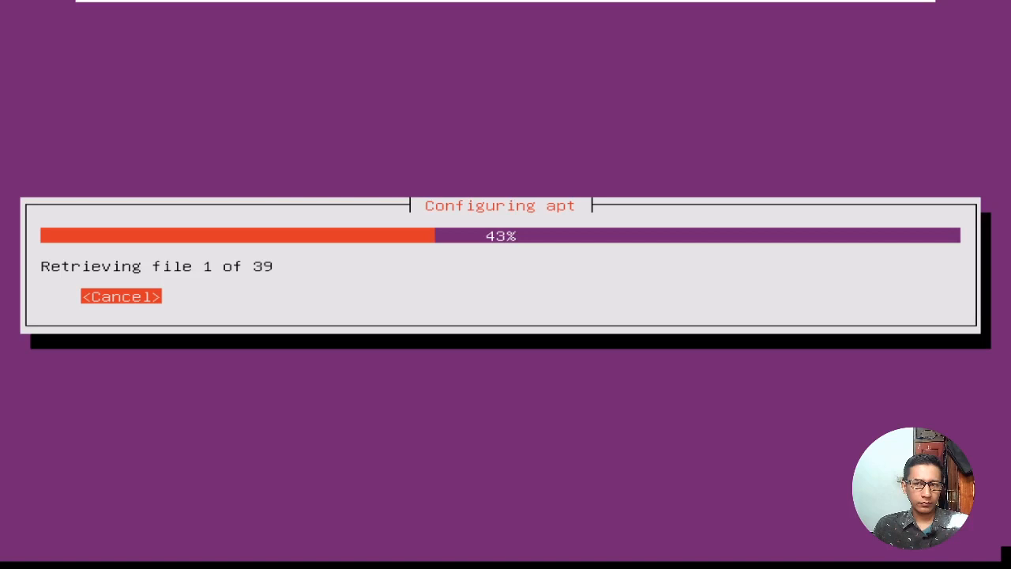
- Choose no automatic updates as the way to manage upgrades on this system
{"action": "left_click", "coordinate": [412, 453]}
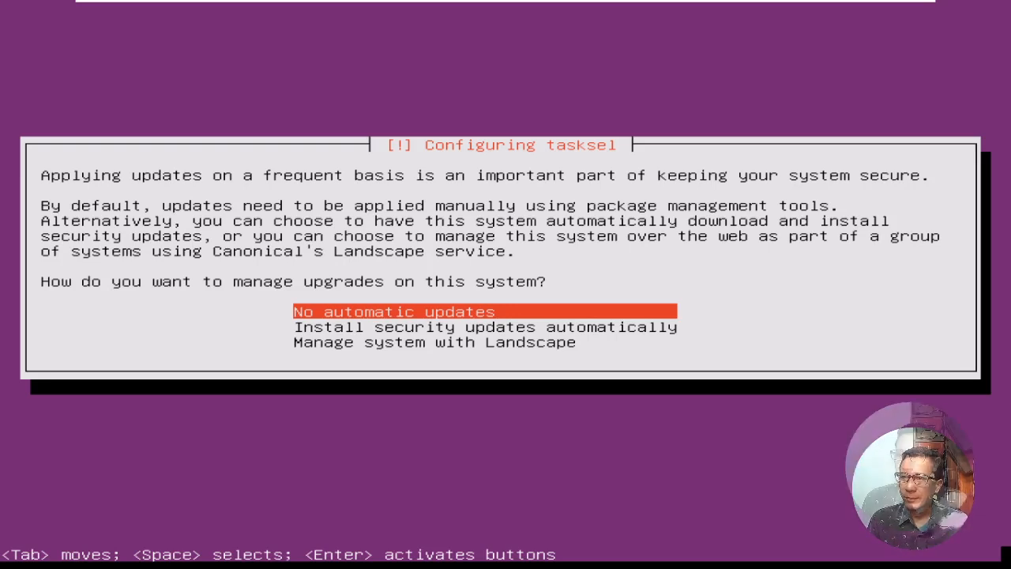
{"action": "left_click", "coordinate": [334, 325]}
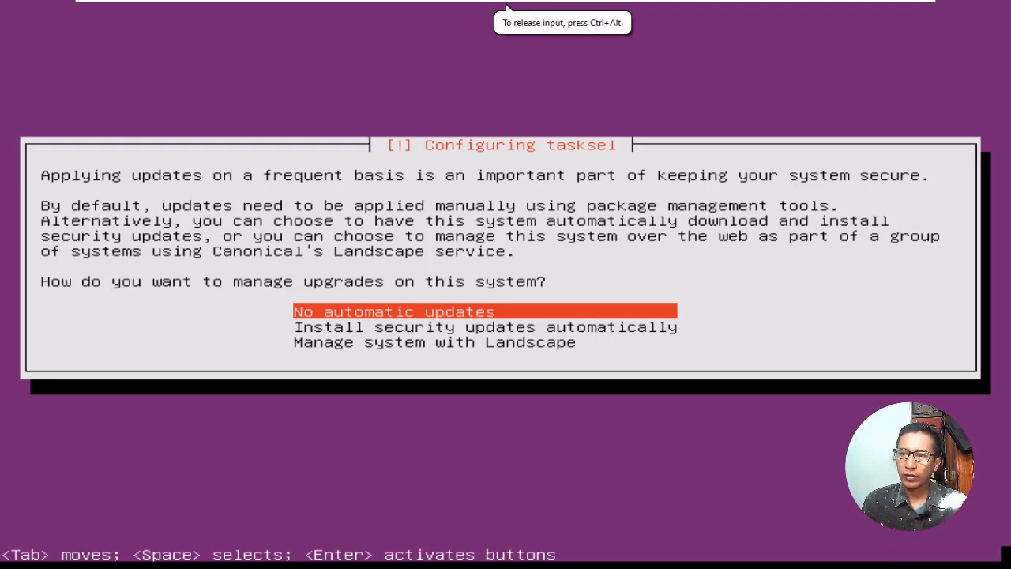
{"action": "key", "text": "Return"}
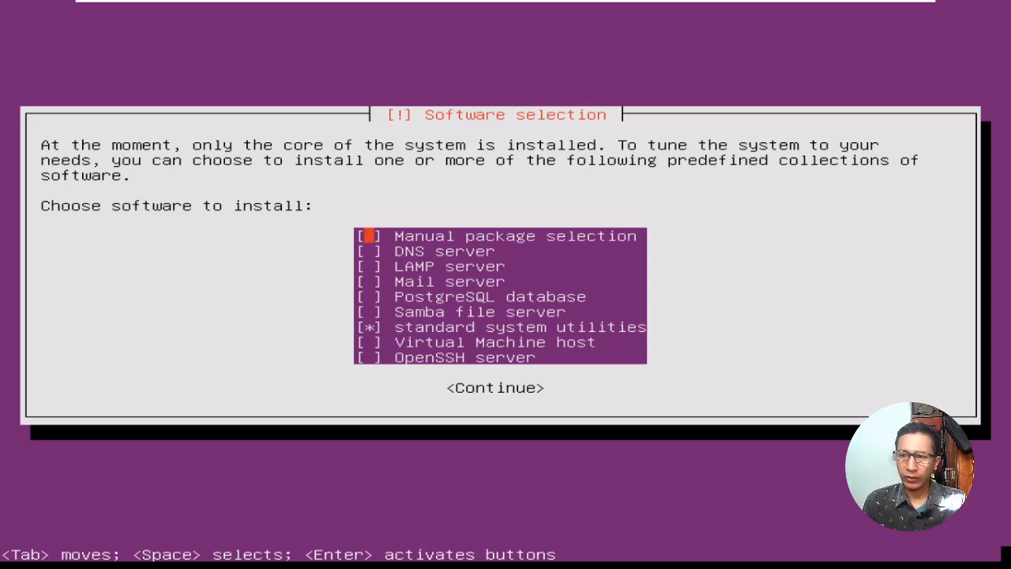
- Select OpenSSH server in addition to standard system utilities as software to install and continue
{"action": "key", "text": "Down"}
{"action": "key", "text": "Down"}
{"action": "key", "text": "Down"}
{"action": "key", "text": "Down"}
{"action": "key", "text": "Down"}
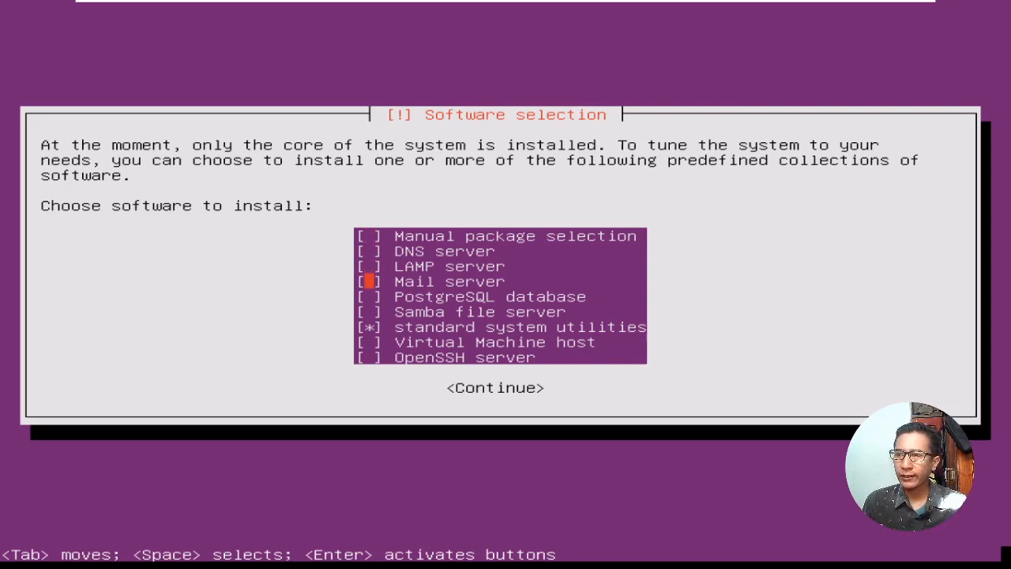
{"action": "key", "text": "Down"}
{"action": "key", "text": "Down"}
{"action": "key", "text": "Down"}
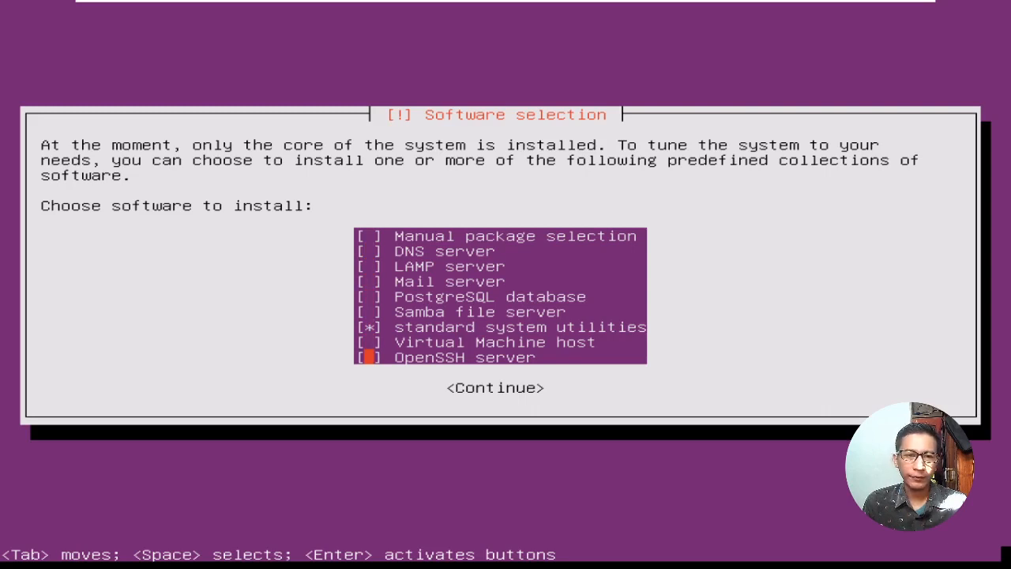
{"action": "key", "text": "space"}
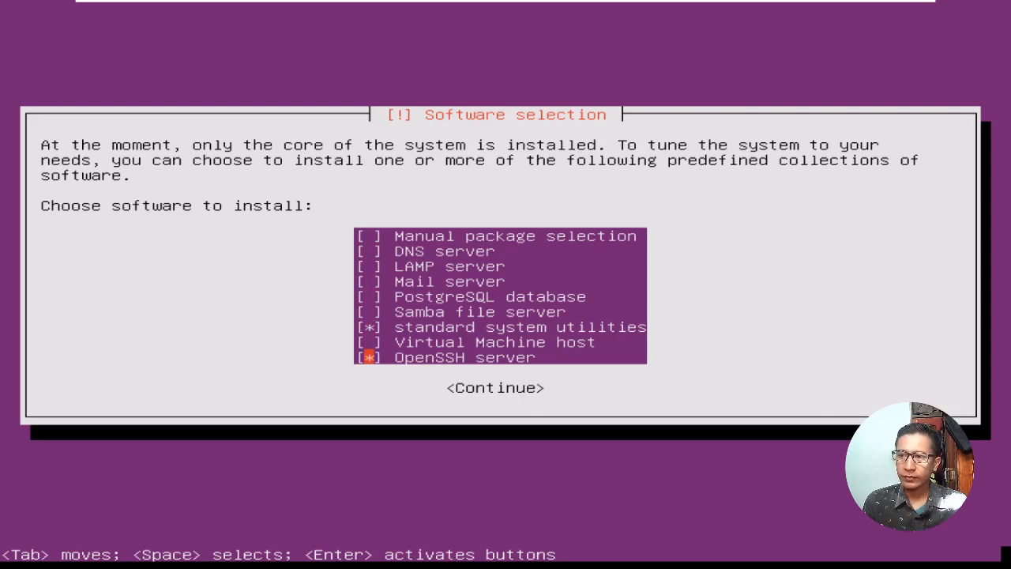
{"action": "key", "text": "Tab"}
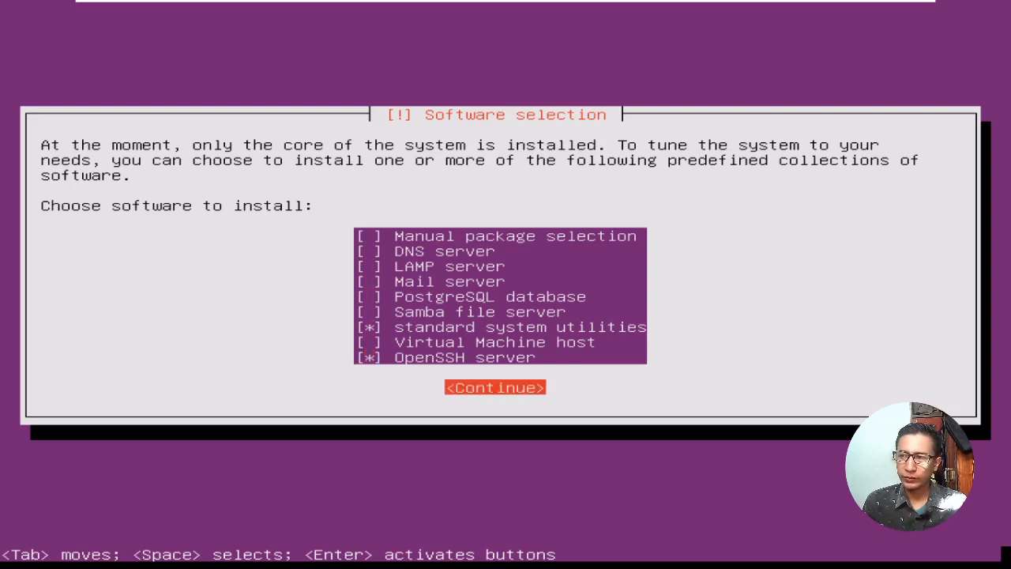
{"action": "key", "text": "Return"}
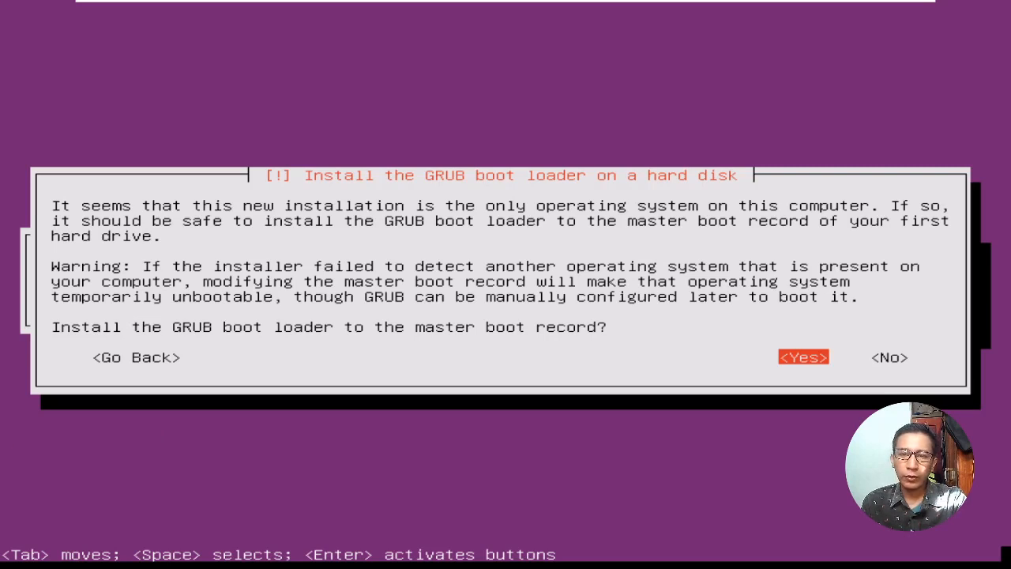
- Agree to install the GRUB boot loader to the master boot record
{"action": "left_click", "coordinate": [674, 384]}
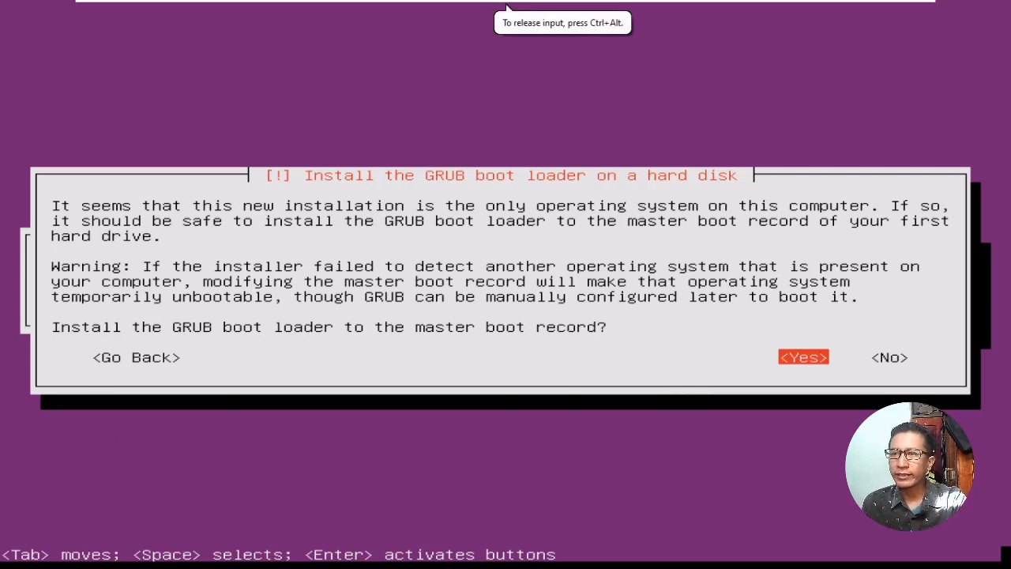
{"action": "key", "text": "Return"}
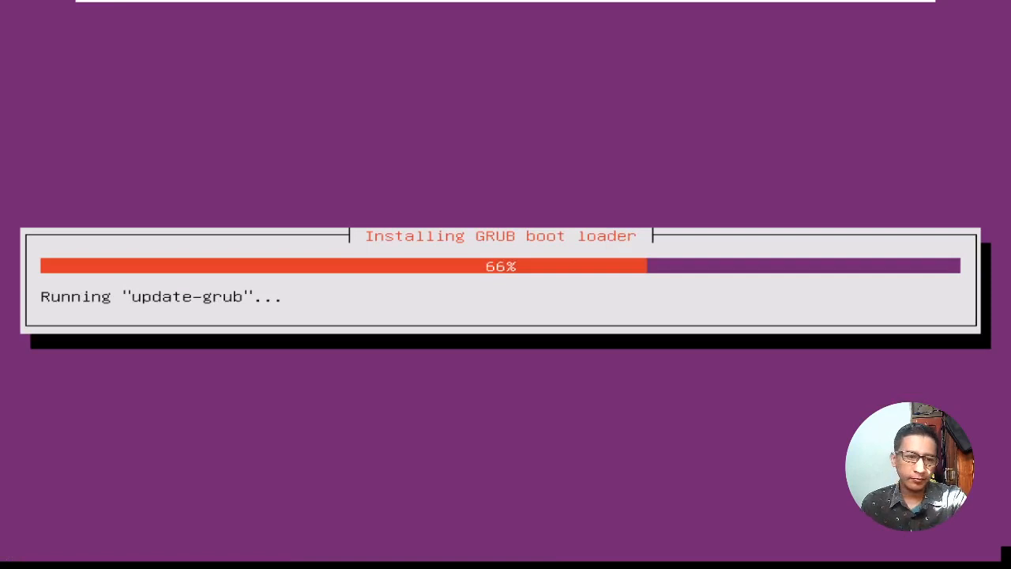
- Finish the installation and boot into the new Ubuntu system
{"action": "key", "text": "ctrl+alt"}
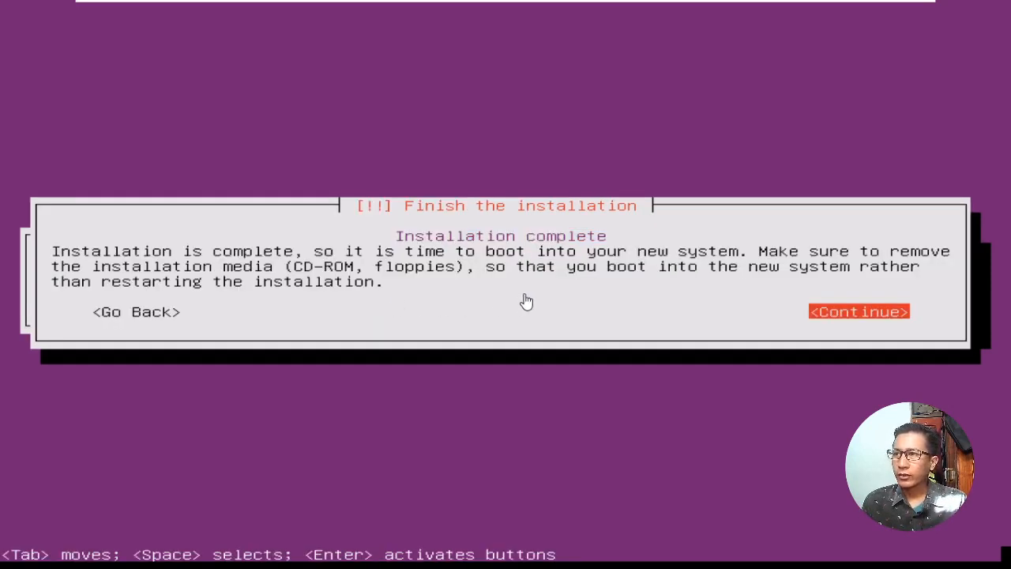
{"action": "left_click", "coordinate": [577, 298]}
{"action": "key", "text": "Return"}
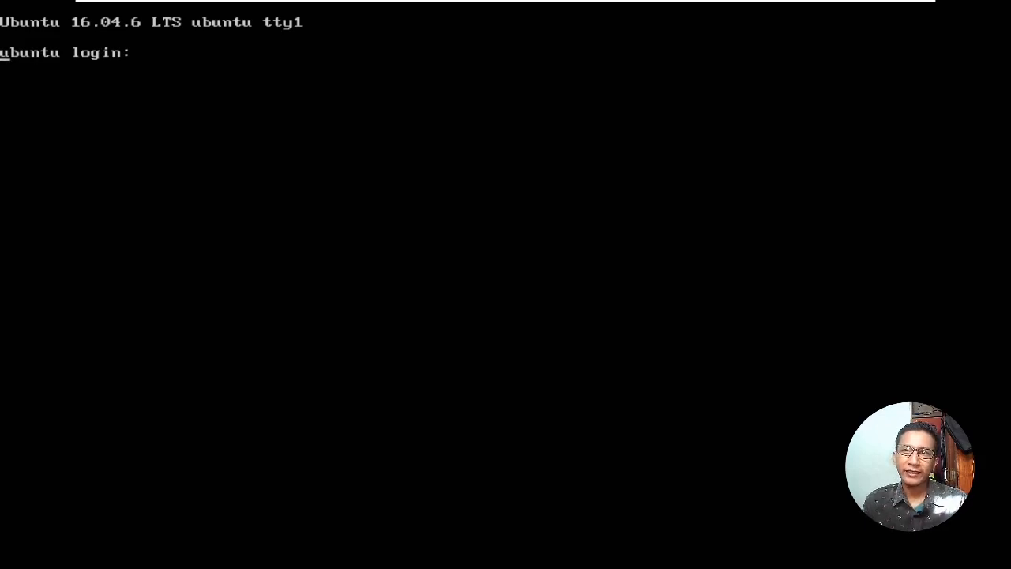
{"action": "key", "text": "Right"}
{"action": "key", "text": "Right"}
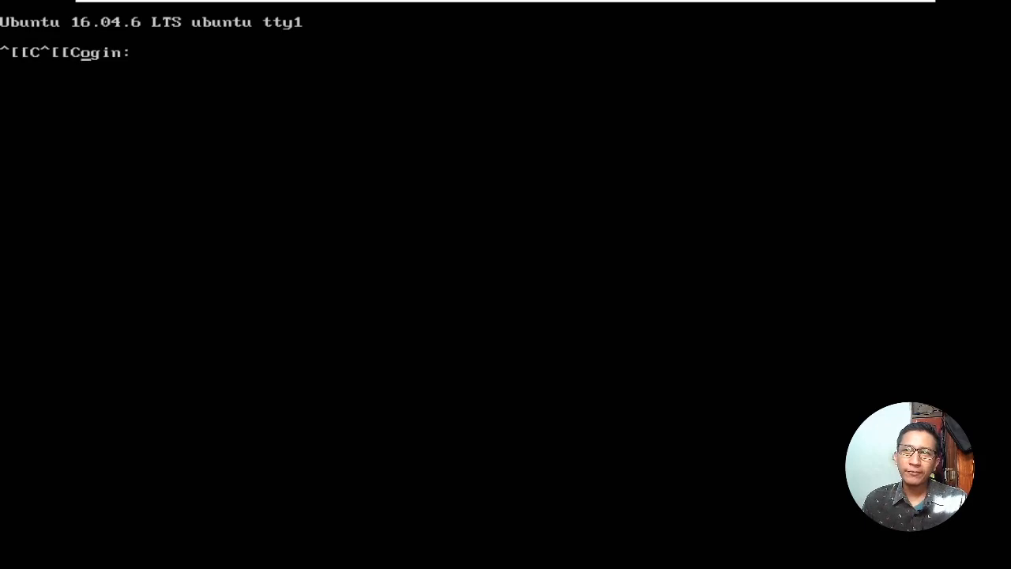
{"action": "key", "text": "Left"}
{"action": "key", "text": "Left"}
{"action": "key", "text": "Left"}
{"action": "key", "text": "BackSpace"}
{"action": "key", "text": "BackSpace"}
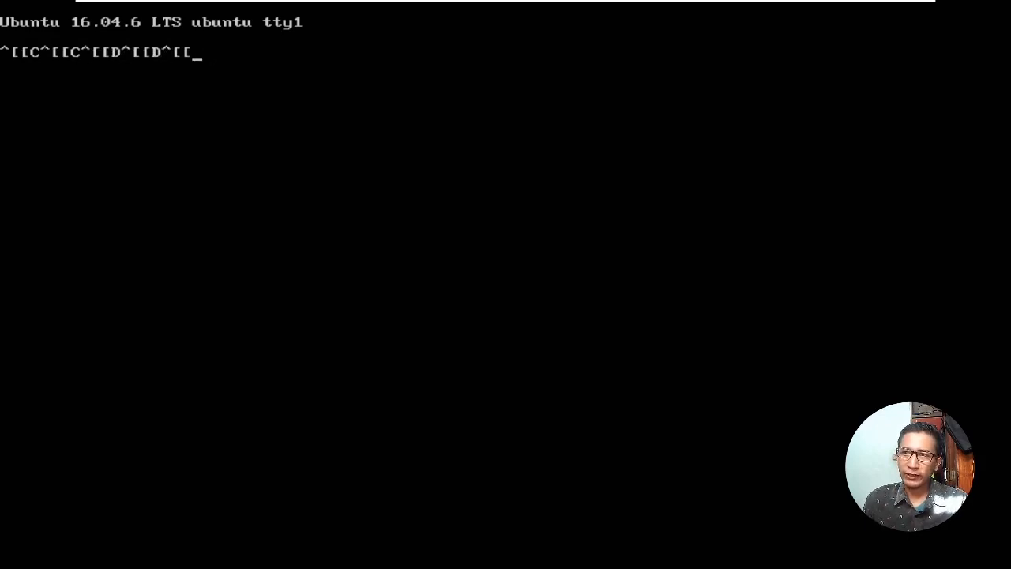
{"action": "key", "text": "BackSpace"}
{"action": "key", "text": "BackSpace"}
{"action": "key", "text": "BackSpace"}
{"action": "key", "text": "BackSpace"}
{"action": "key", "text": "BackSpace"}
{"action": "key", "text": "BackSpace"}
{"action": "key", "text": "BackSpace"}
{"action": "key", "text": "BackSpace"}
{"action": "key", "text": "BackSpace"}
{"action": "key", "text": "BackSpace"}
{"action": "key", "text": "BackSpace"}
{"action": "key", "text": "BackSpace"}
{"action": "key", "text": "BackSpace"}
{"action": "key", "text": "BackSpace"}
{"action": "key", "text": "BackSpace"}
{"action": "key", "text": "BackSpace"}
{"action": "key", "text": "BackSpace"}
{"action": "key", "text": "BackSpace"}
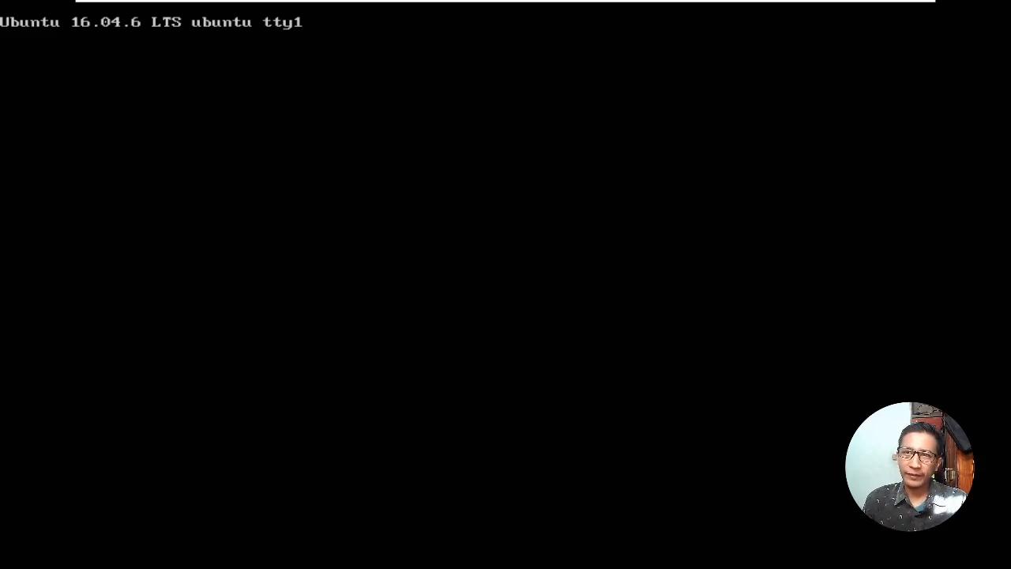
{"action": "key", "text": "Return"}
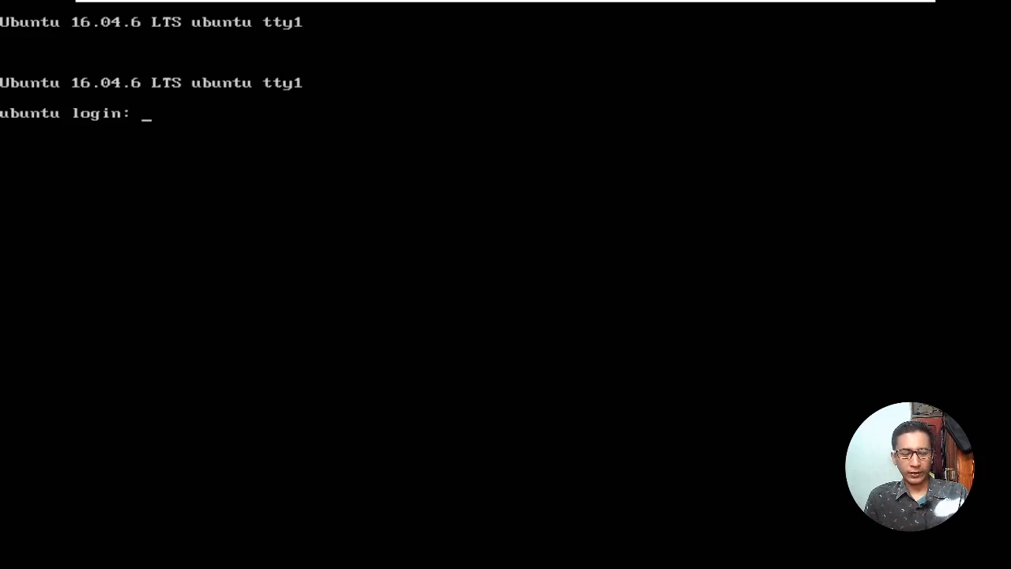
- Log in to the Ubuntu console as user server with the account password
{"action": "type", "text": "ser"}
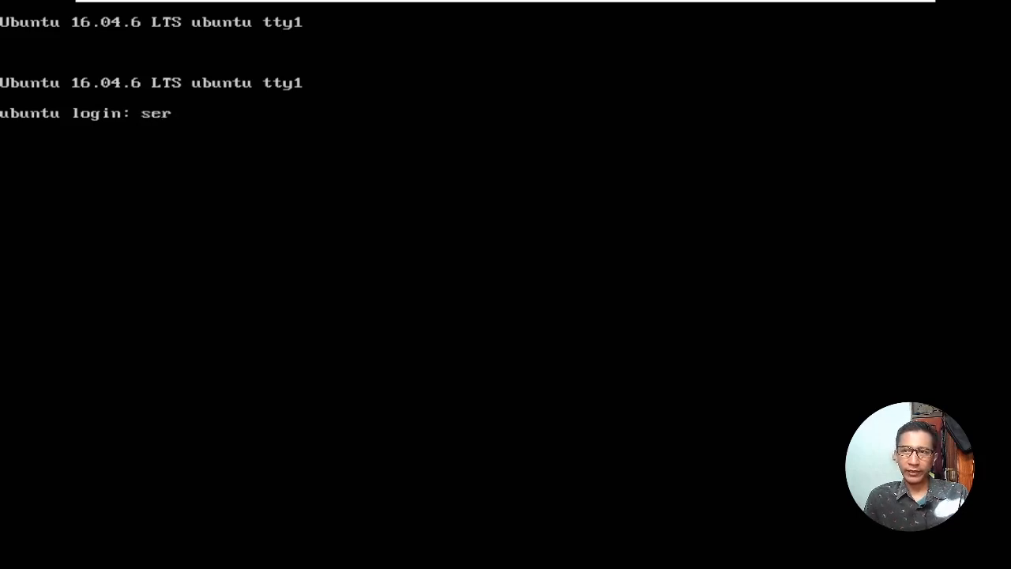
{"action": "type", "text": "ver"}
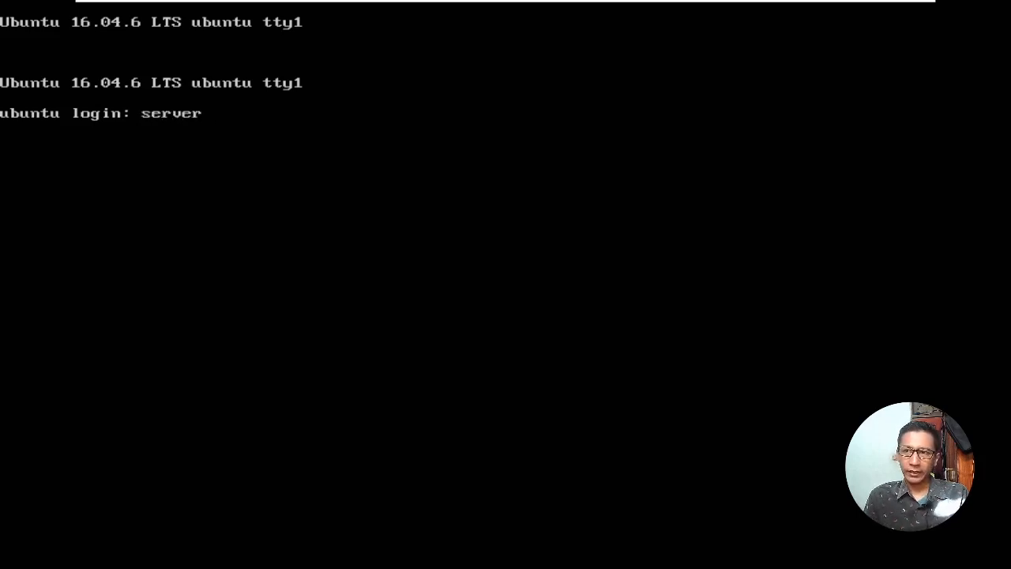
{"action": "key", "text": "Return"}
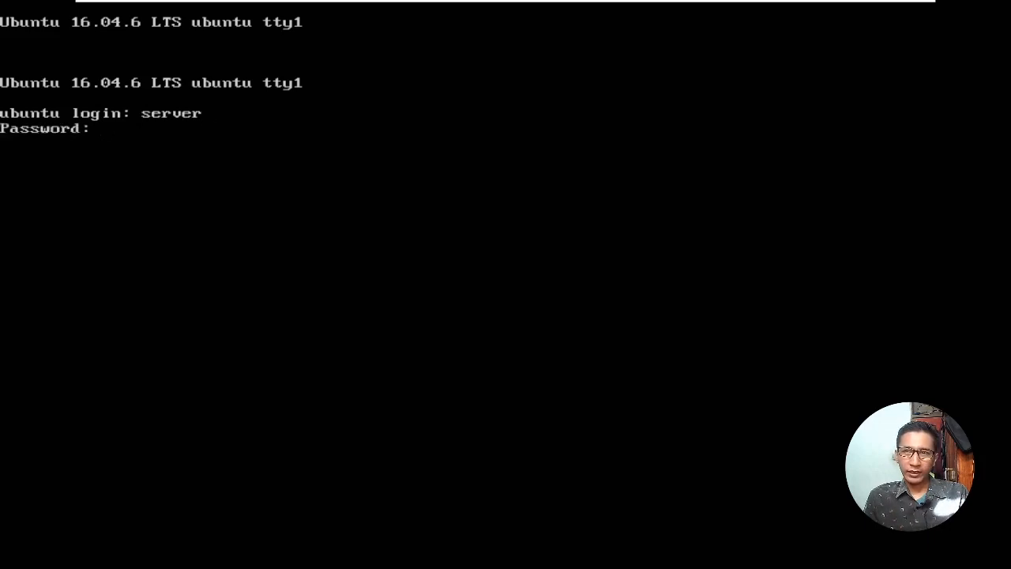
{"action": "key", "text": "Return"}
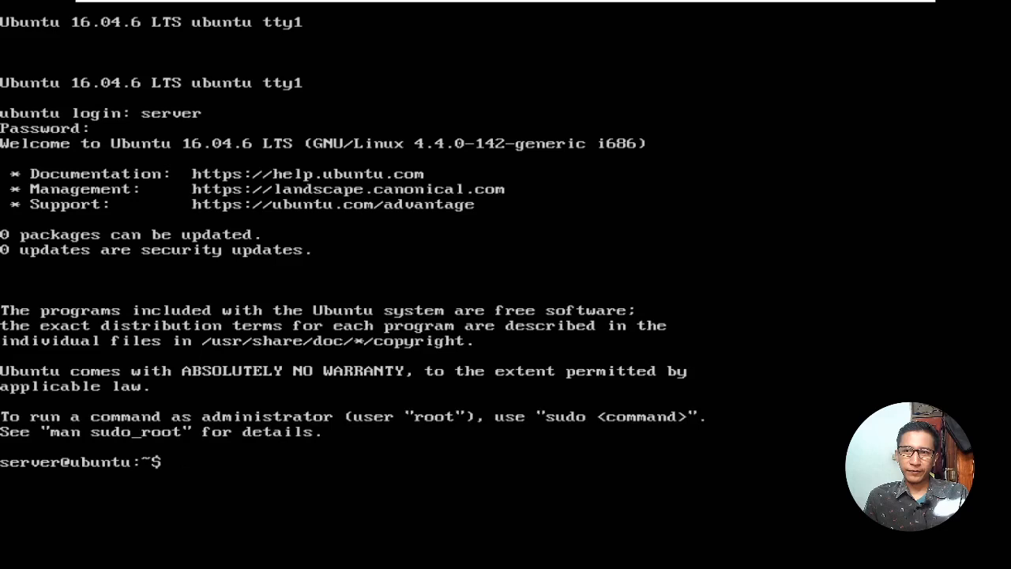